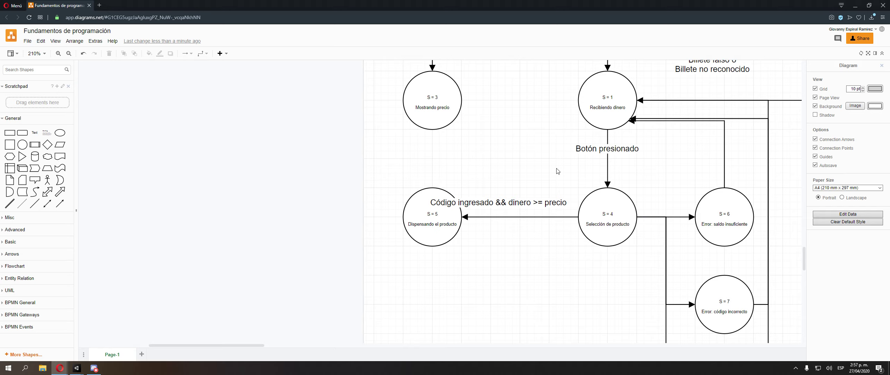
# Step: Duplicate the "Dispensando el producto" circle into the space between "Mostrando precio" and "Recibiendo dinero"
pyautogui.moveTo(533, 172); pyautogui.dragTo(491, 176, button='right')
pyautogui.hscroll(2, 492, 179)
pyautogui.keyDown('ctrl'); pyautogui.scroll(3, 454, 186); pyautogui.keyUp('ctrl')
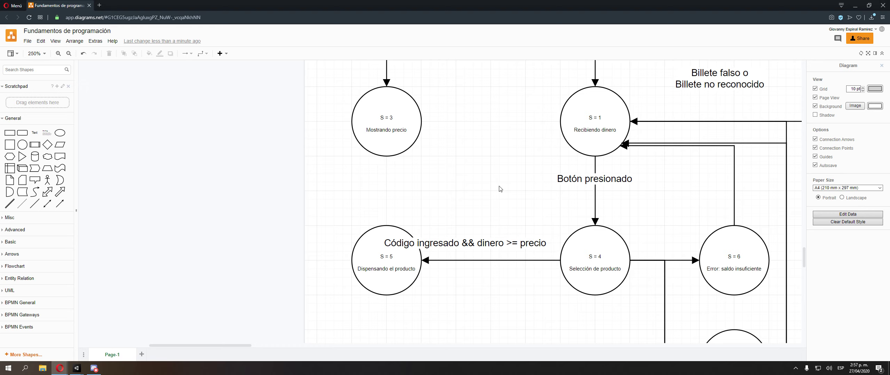
pyautogui.keyDown('ctrl'); pyautogui.scroll(-1, 520, 219); pyautogui.keyUp('ctrl')
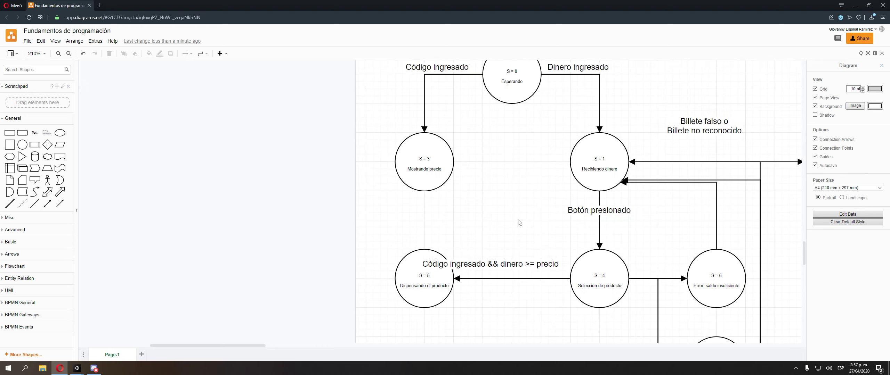
pyautogui.keyDown('ctrl'); pyautogui.scroll(2, 470, 251); pyautogui.keyUp('ctrl')
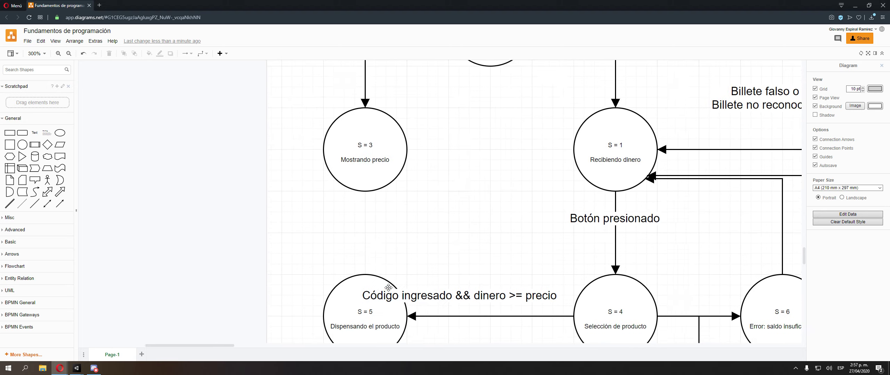
pyautogui.moveTo(443, 249); pyautogui.dragTo(469, 225, button='right')
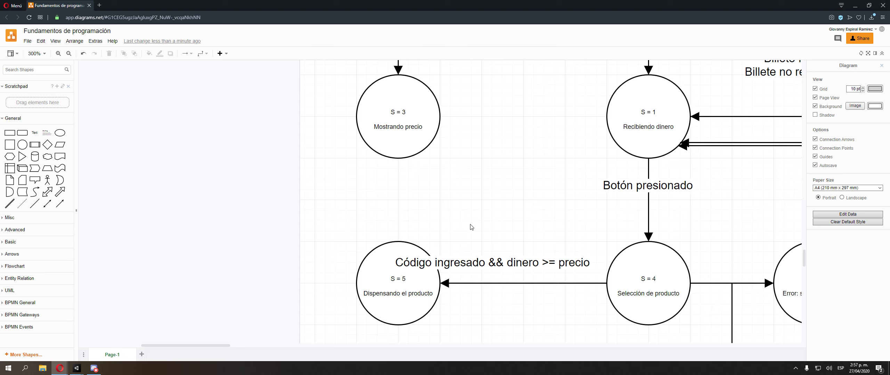
pyautogui.keyDown('ctrl'); pyautogui.scroll(-1, 471, 227); pyautogui.keyUp('ctrl')
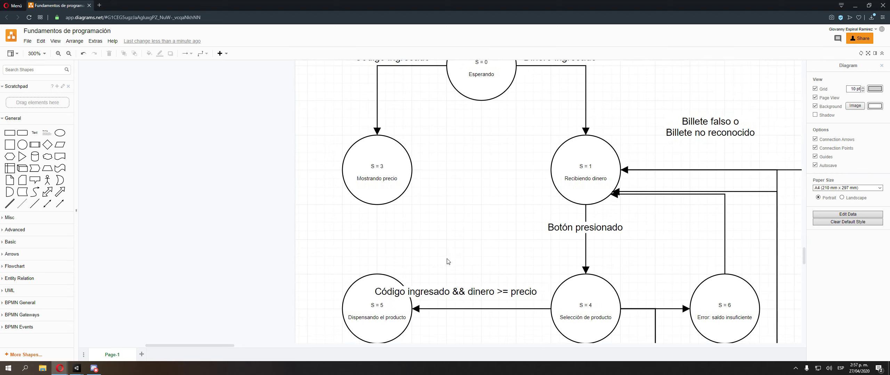
pyautogui.click(400, 282)
pyautogui.moveTo(387, 292); pyautogui.dragTo(476, 174)
pyautogui.click(457, 248)
# Step: Connect the lower "Dispensando el producto" circle to its copy with an arrow ending at the copy's underside
pyautogui.keyDown('ctrl'); pyautogui.scroll(1, 445, 251); pyautogui.keyUp('ctrl')
pyautogui.scroll(1, 423, 261)
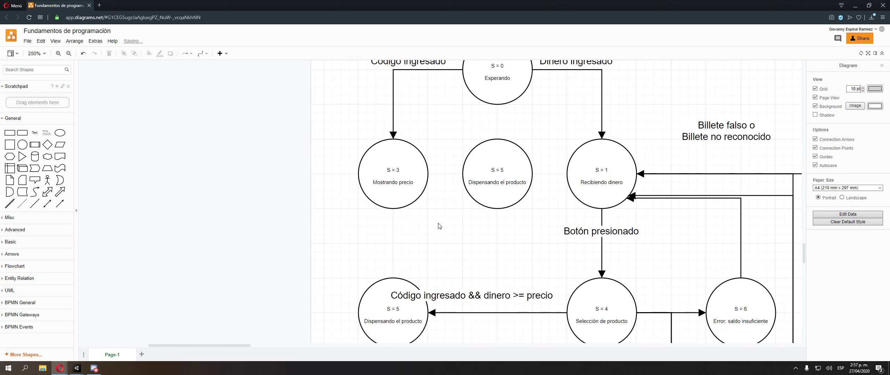
pyautogui.moveTo(392, 278)
pyautogui.mouseDown()
pyautogui.moveTo(506, 214)
pyautogui.moveTo(498, 208)
pyautogui.mouseUp()
pyautogui.click(461, 222)
# Step: Change the state number in the copied circle between "Mostrando precio" and "Recibiendo dinero" to "S = 6"
pyautogui.moveTo(463, 221); pyautogui.dragTo(505, 169, button='right')
pyautogui.moveTo(596, 159); pyautogui.dragTo(430, 133, button='right')
pyautogui.keyDown('ctrl'); pyautogui.scroll(-2, 482, 197); pyautogui.keyUp('ctrl')
pyautogui.moveTo(464, 152); pyautogui.dragTo(495, 220, button='right')
pyautogui.scroll(-5, 495, 222)
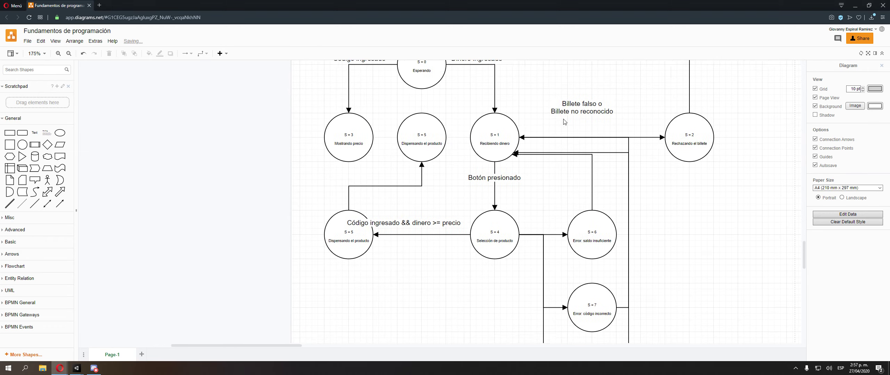
pyautogui.keyDown('ctrl'); pyautogui.scroll(2, 482, 194); pyautogui.keyUp('ctrl')
pyautogui.moveTo(431, 88); pyautogui.dragTo(512, 208, button='right')
pyautogui.keyDown('ctrl'); pyautogui.scroll(2, 482, 223); pyautogui.keyUp('ctrl')
pyautogui.moveTo(547, 146); pyautogui.dragTo(487, 220, button='right')
pyautogui.click(557, 155)
pyautogui.doubleClick(558, 154)
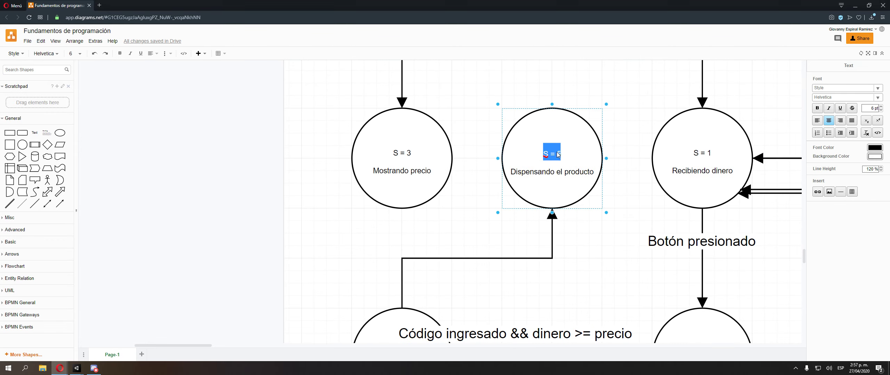
pyautogui.write('S = 6')
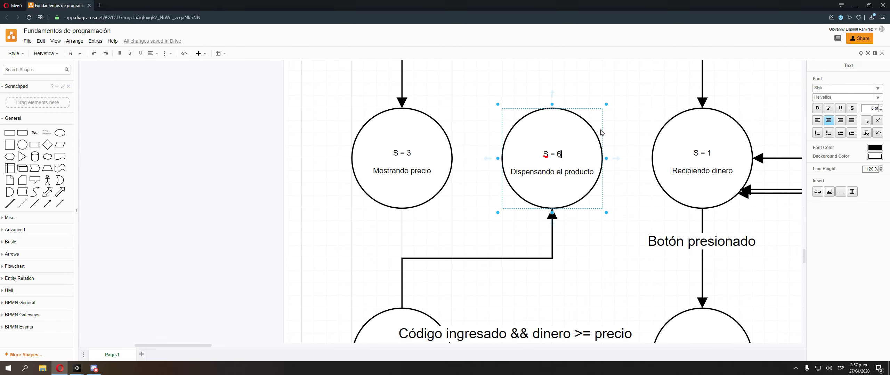
# Step: Replace the copied circle's description with "Devolución de dinero"
pyautogui.hotkey('shift', 'Home')
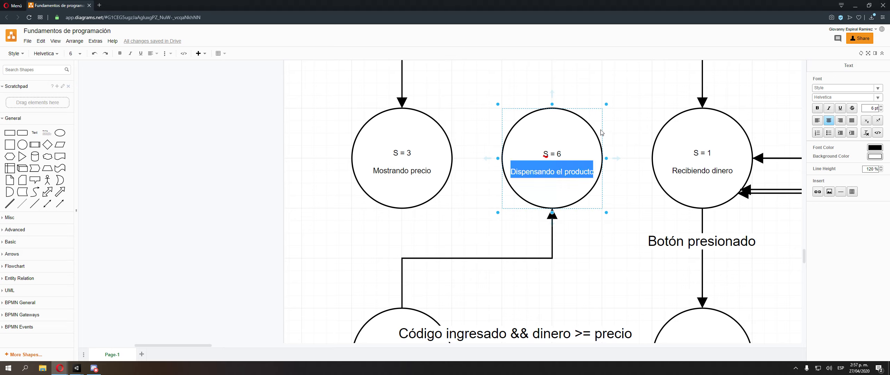
pyautogui.write('Dev')
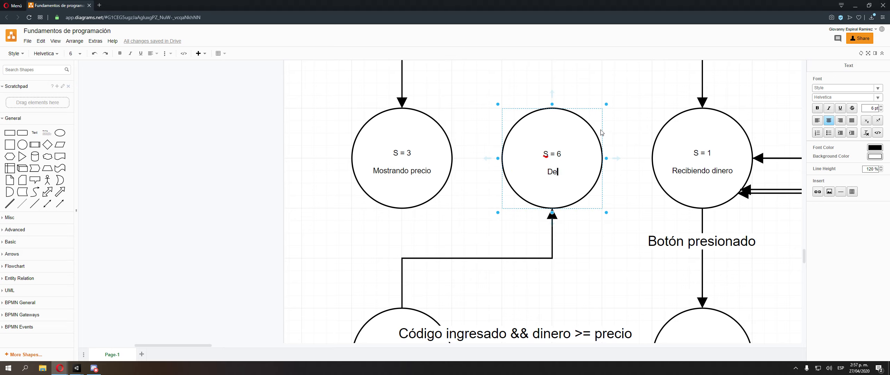
pyautogui.press('BackSpace')
pyautogui.press('BackSpace')
pyautogui.write('evolución de dinero')
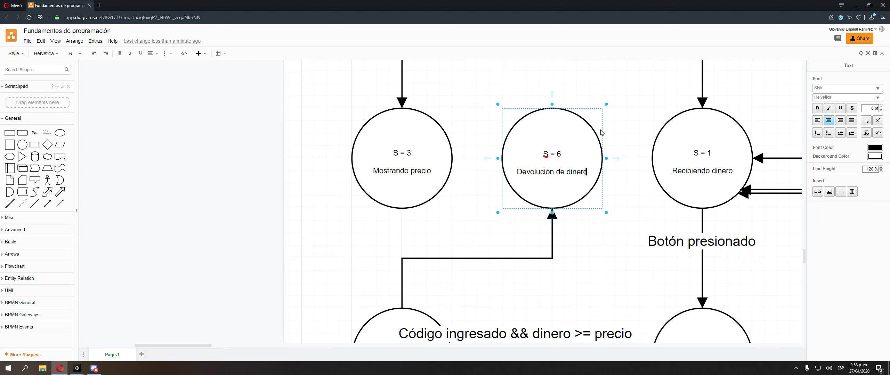
pyautogui.click(465, 120)
# Step: Connect the "Devolución de dinero" circle up to the "Esperando" circle with an arrow
pyautogui.keyDown('ctrl'); pyautogui.scroll(-2, 465, 125); pyautogui.keyUp('ctrl')
pyautogui.keyDown('ctrl'); pyautogui.scroll(-2, 466, 126); pyautogui.keyUp('ctrl')
pyautogui.scroll(3, 486, 174)
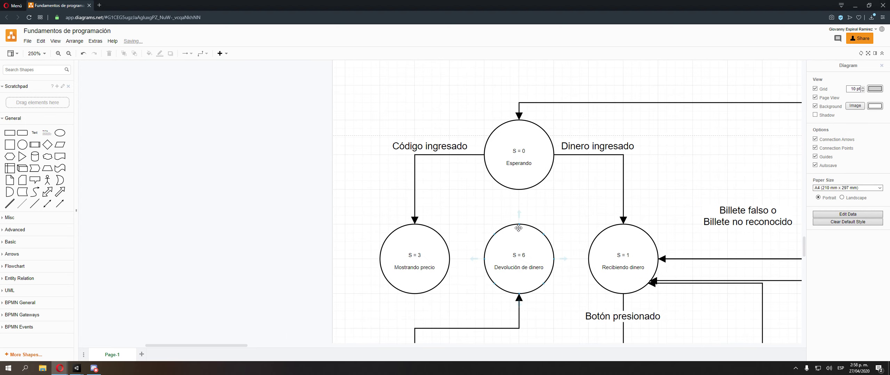
pyautogui.moveTo(518, 192); pyautogui.dragTo(519, 190)
pyautogui.click(493, 195)
# Step: Examine the state diagram's transitions around "Devolución de dinero", "Recibiendo dinero" and the error states
pyautogui.moveTo(477, 185); pyautogui.dragTo(452, 126, button='right')
pyautogui.keyDown('ctrl'); pyautogui.scroll(-1, 479, 174); pyautogui.keyUp('ctrl')
pyautogui.keyDown('ctrl'); pyautogui.scroll(-3, 481, 184); pyautogui.keyUp('ctrl')
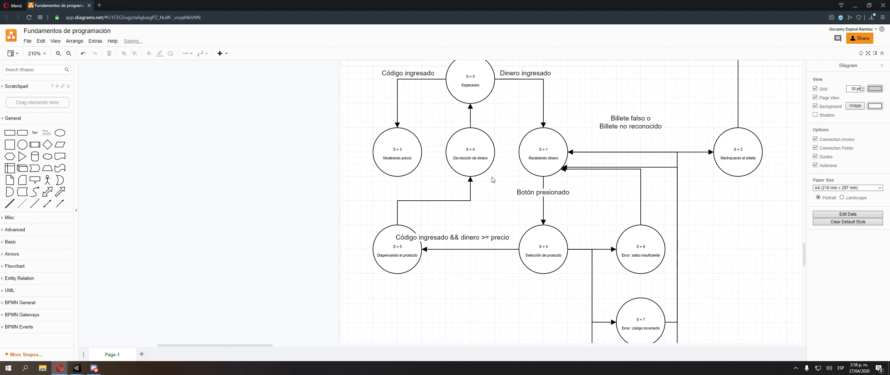
pyautogui.scroll(-3, 493, 179)
pyautogui.moveTo(658, 214); pyautogui.dragTo(594, 165, button='right')
pyautogui.keyDown('ctrl'); pyautogui.scroll(-1, 593, 164); pyautogui.keyUp('ctrl')
pyautogui.moveTo(479, 127); pyautogui.dragTo(420, 256, button='right')
pyautogui.keyDown('ctrl'); pyautogui.scroll(2, 431, 191); pyautogui.keyUp('ctrl')
pyautogui.keyDown('ctrl'); pyautogui.scroll(1, 420, 256); pyautogui.keyUp('ctrl')
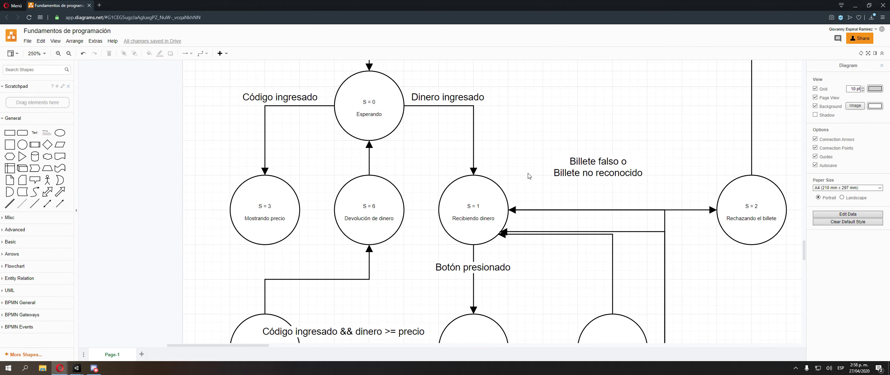
pyautogui.keyDown('ctrl'); pyautogui.scroll(-1, 528, 176); pyautogui.keyUp('ctrl')
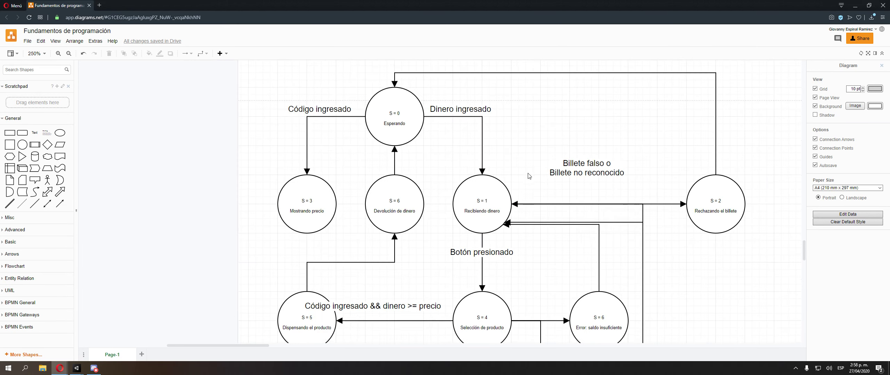
pyautogui.keyDown('ctrl'); pyautogui.scroll(1, 471, 186); pyautogui.keyUp('ctrl')
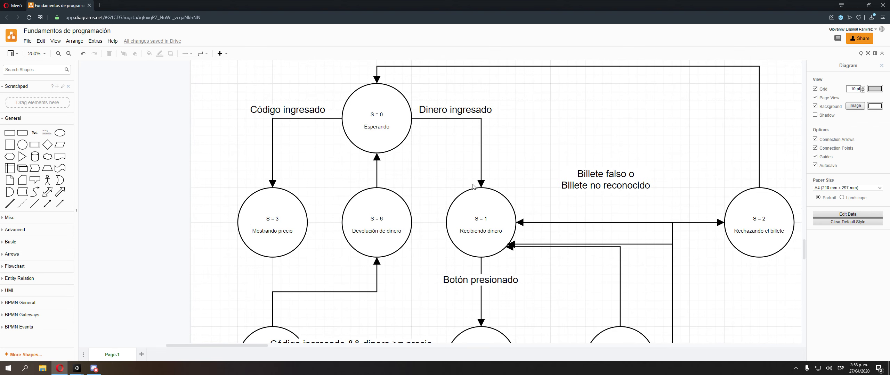
pyautogui.keyDown('ctrl'); pyautogui.scroll(-1, 472, 187); pyautogui.keyUp('ctrl')
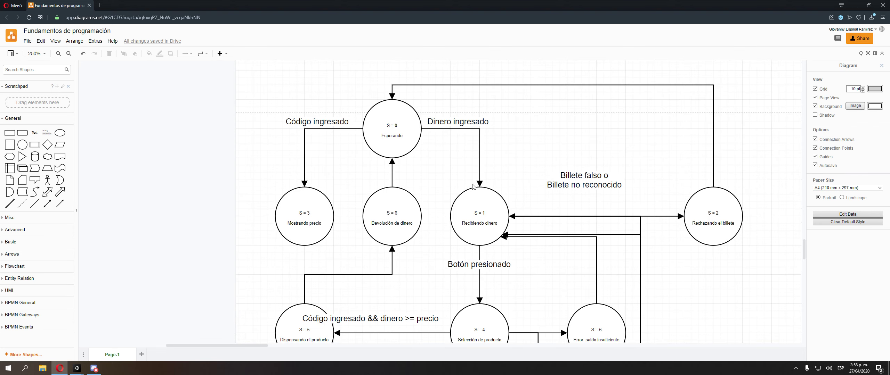
pyautogui.click(386, 151)
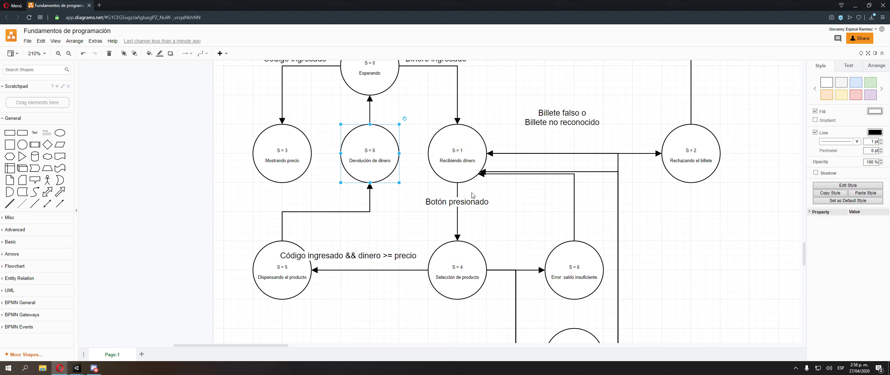
pyautogui.click(430, 196)
# Step: Connect the "Recibiendo dinero" circle to the "Devolución de dinero" circle with an arrow
pyautogui.keyDown('ctrl'); pyautogui.scroll(1, 429, 197); pyautogui.keyUp('ctrl')
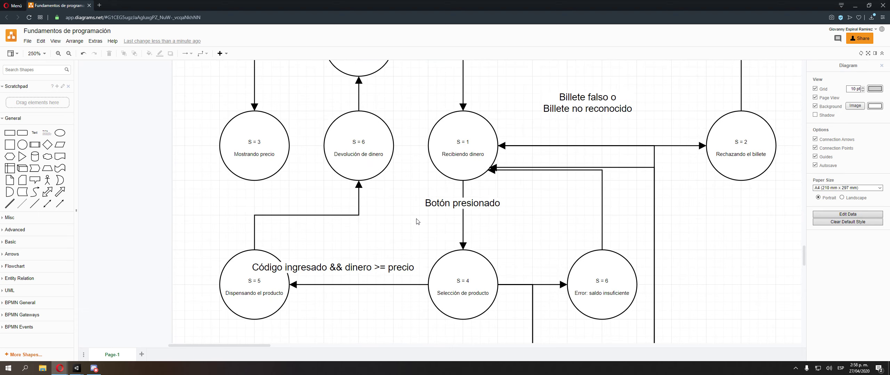
pyautogui.moveTo(419, 218); pyautogui.dragTo(487, 223, button='middle')
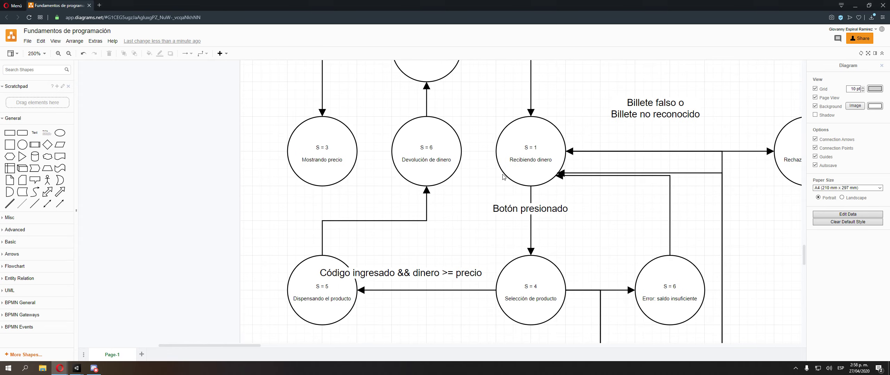
pyautogui.moveTo(512, 165); pyautogui.dragTo(525, 170, button='middle')
pyautogui.keyDown('ctrl'); pyautogui.scroll(2, 506, 161); pyautogui.keyUp('ctrl')
pyautogui.moveTo(511, 155); pyautogui.dragTo(468, 158)
pyautogui.scroll(-1, 487, 243)
pyautogui.click(486, 243)
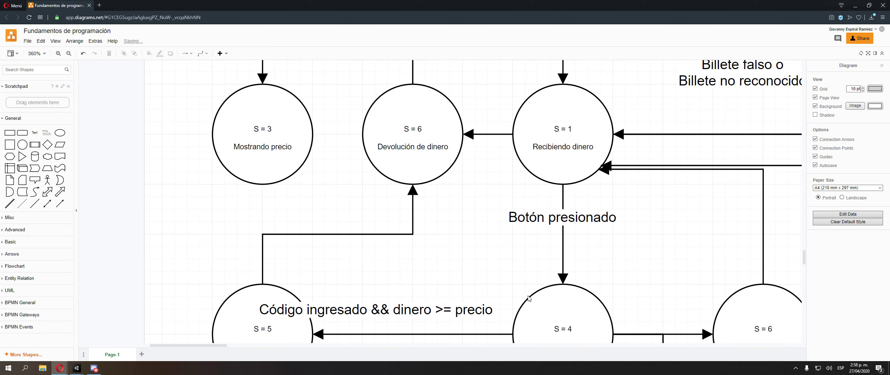
# Step: Connect "Selección de producto" to "Devolución de dinero" with an arrow labelled "Botón desatranque presionado"
pyautogui.moveTo(528, 300); pyautogui.dragTo(463, 133)
pyautogui.click(469, 205)
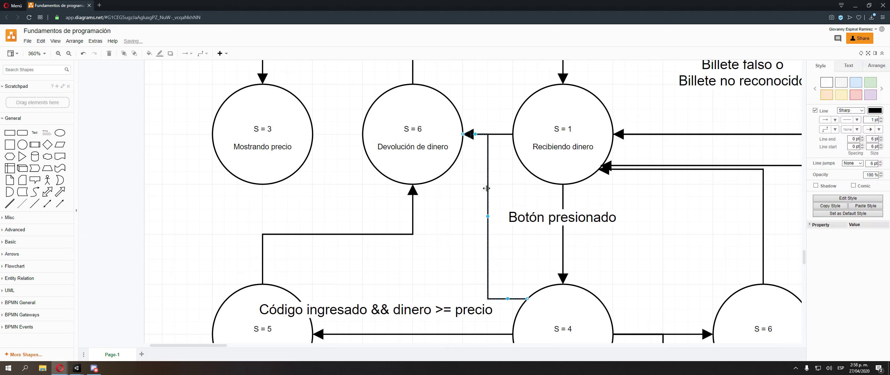
pyautogui.doubleClick(486, 196)
pyautogui.write('Botón')
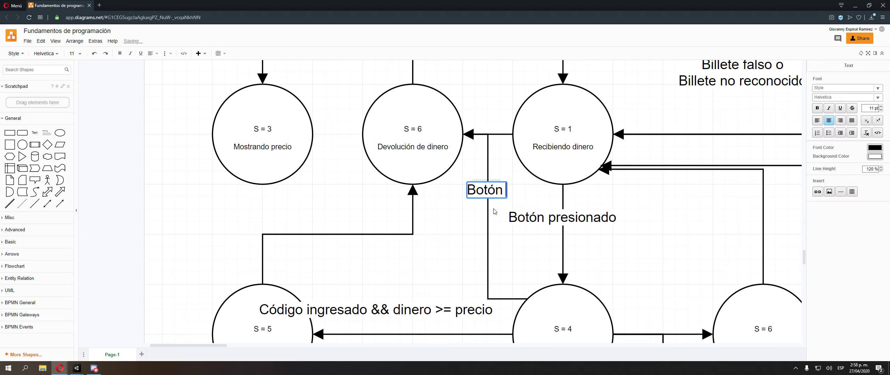
pyautogui.write(' desatranq')
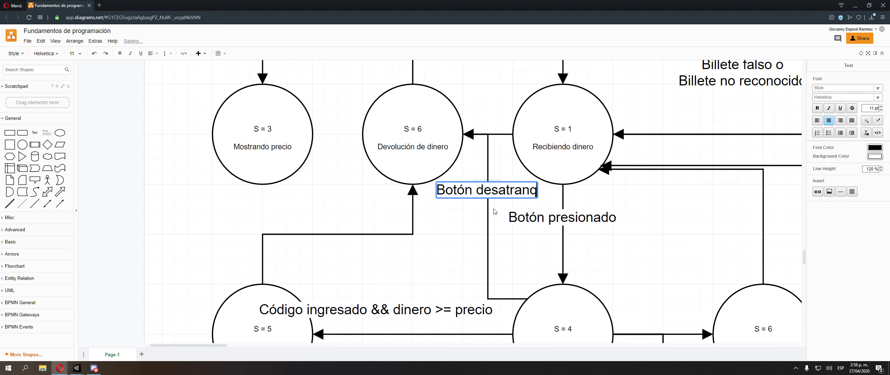
pyautogui.write('ue presionado')
pyautogui.click(461, 253)
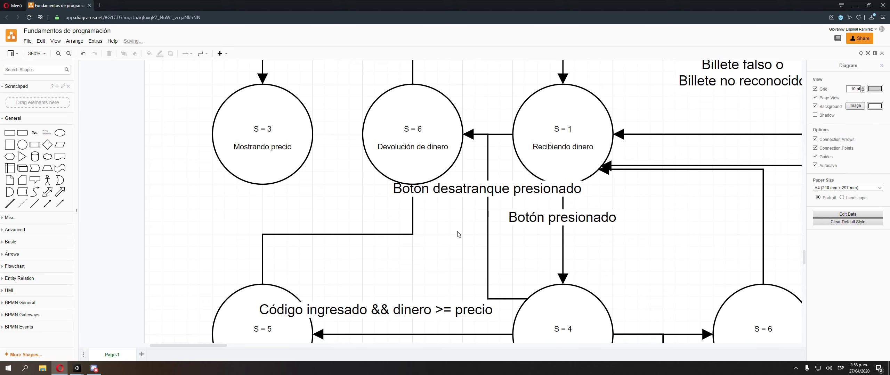
# Step: Examine the separate vending machine state diagram containing the "Botón (desatranque) presionado" transition
pyautogui.keyDown('ctrl'); pyautogui.scroll(-3, 458, 240); pyautogui.keyUp('ctrl')
pyautogui.keyDown('ctrl'); pyautogui.scroll(-5, 457, 241); pyautogui.keyUp('ctrl')
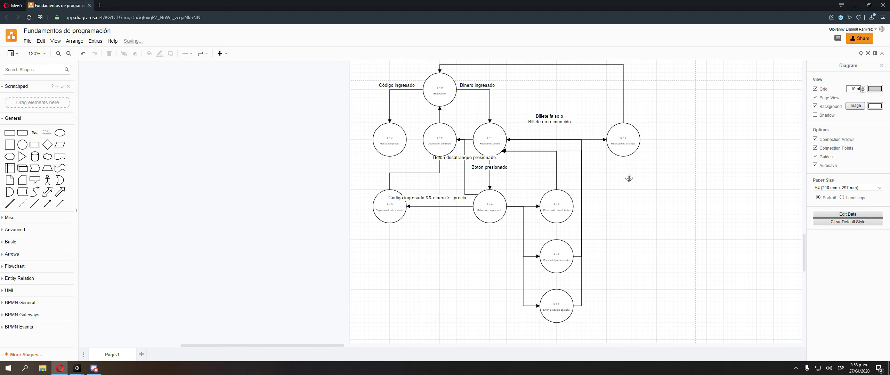
pyautogui.keyDown('ctrl'); pyautogui.scroll(-2, 629, 178); pyautogui.keyUp('ctrl')
pyautogui.keyDown('ctrl'); pyautogui.scroll(-5, 497, 172); pyautogui.keyUp('ctrl')
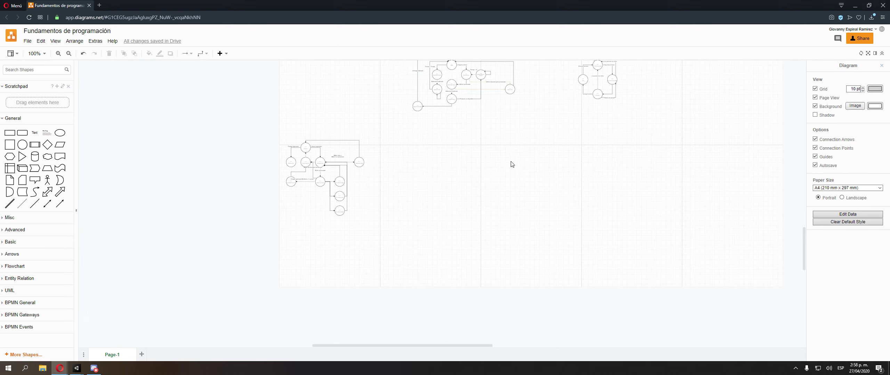
pyautogui.keyDown('ctrl'); pyautogui.scroll(8, 503, 177); pyautogui.keyUp('ctrl')
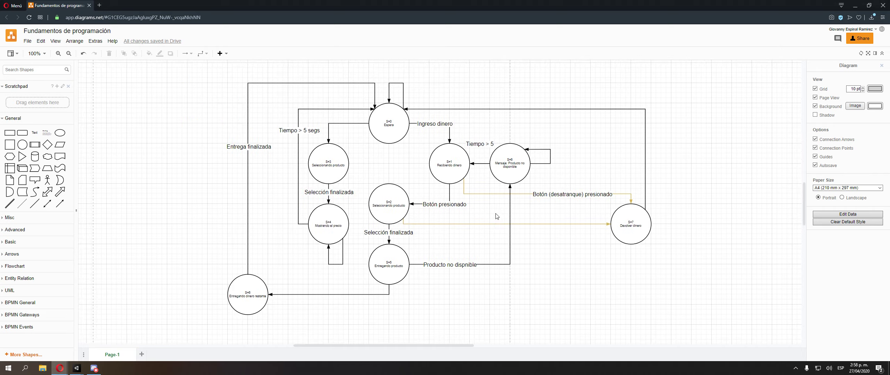
pyautogui.moveTo(484, 218); pyautogui.dragTo(494, 207, button='right')
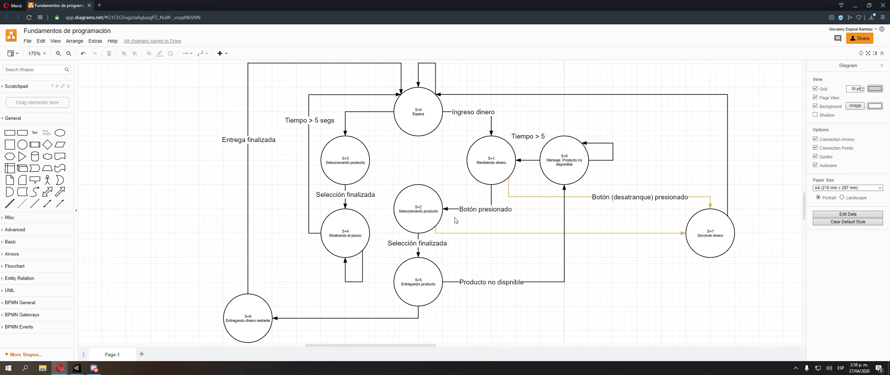
# Step: Examine the state diagram containing the "Desbloqueo = verdadero" transition, beside the contador flowchart
pyautogui.moveTo(795, 190); pyautogui.dragTo(308, 170, button='right')
pyautogui.keyDown('ctrl'); pyautogui.scroll(-2, 466, 166); pyautogui.keyUp('ctrl')
pyautogui.moveTo(705, 110); pyautogui.dragTo(566, 187, button='right')
pyautogui.keyDown('ctrl'); pyautogui.scroll(-4, 513, 256); pyautogui.keyUp('ctrl')
pyautogui.scroll(5, 514, 259)
pyautogui.keyDown('ctrl'); pyautogui.scroll(6, 537, 175); pyautogui.keyUp('ctrl')
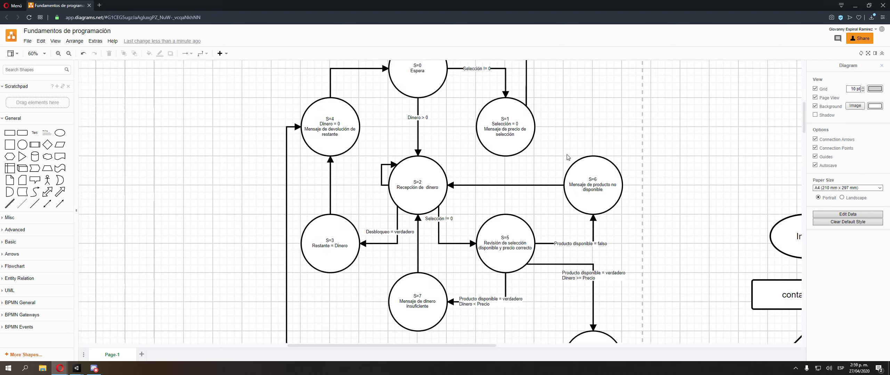
pyautogui.keyDown('ctrl'); pyautogui.scroll(-1, 537, 175); pyautogui.keyUp('ctrl')
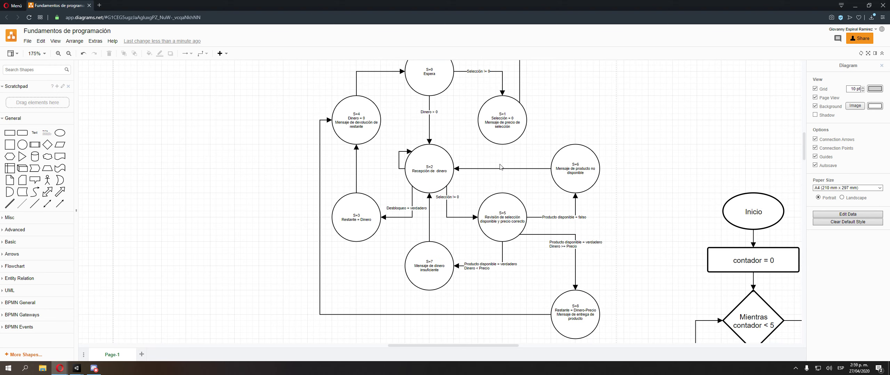
pyautogui.keyDown('ctrl'); pyautogui.scroll(-1, 495, 168); pyautogui.keyUp('ctrl')
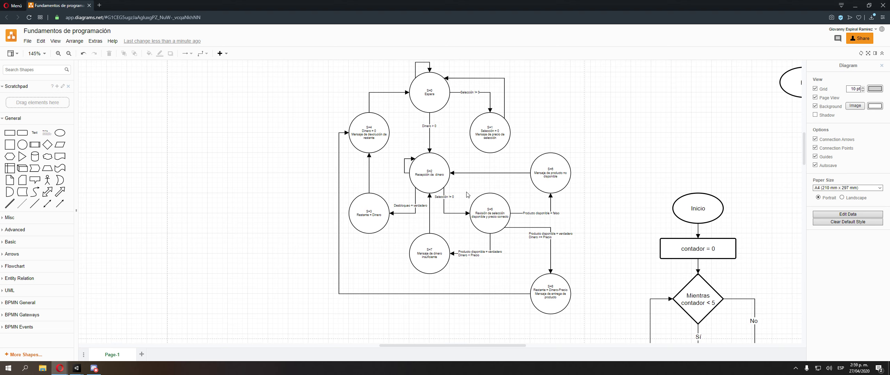
pyautogui.keyDown('ctrl'); pyautogui.scroll(1, 465, 199); pyautogui.keyUp('ctrl')
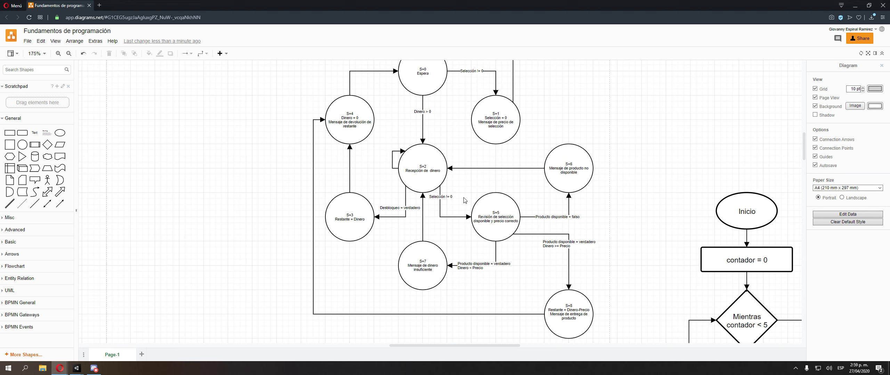
pyautogui.keyDown('ctrl'); pyautogui.scroll(-7, 464, 201); pyautogui.keyUp('ctrl')
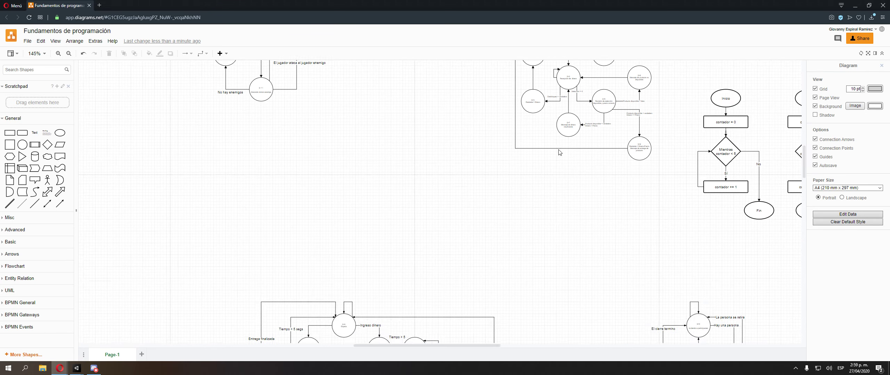
# Step: Review the vending machine state diagram, including its three error states and their return transitions
pyautogui.keyDown('ctrl'); pyautogui.scroll(5, 470, 242); pyautogui.keyUp('ctrl')
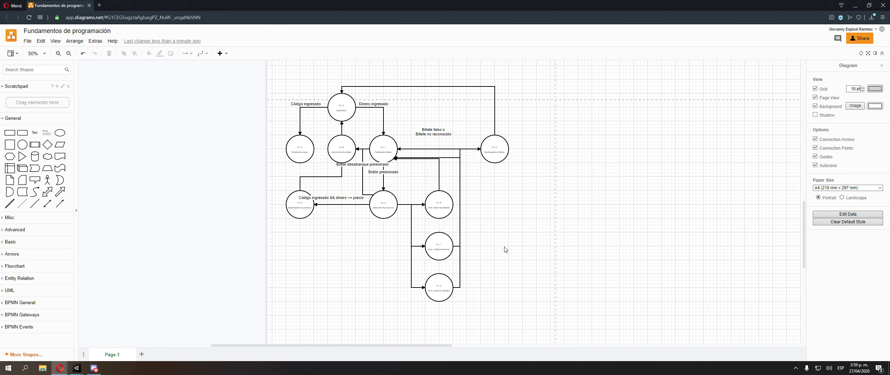
pyautogui.scroll(2, 518, 272)
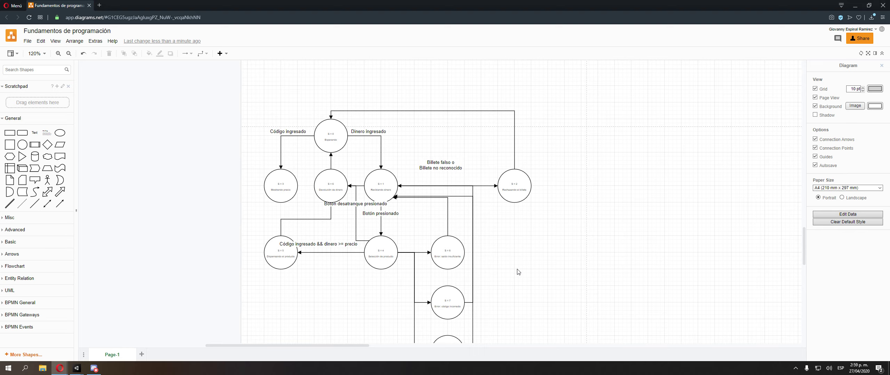
pyautogui.scroll(-1, 448, 221)
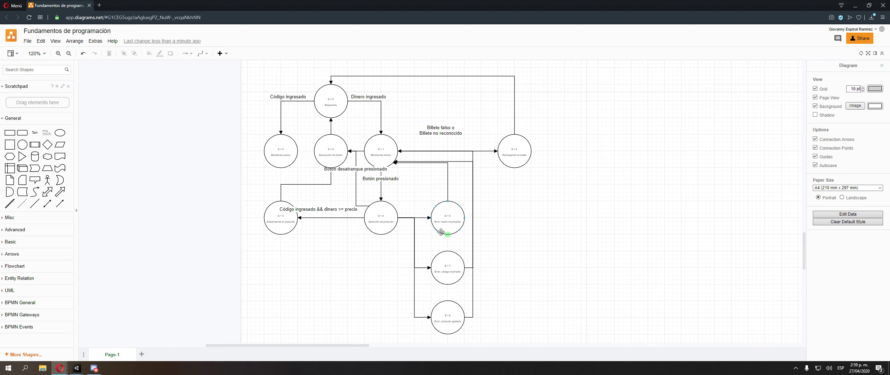
pyautogui.moveTo(438, 231); pyautogui.dragTo(399, 221, button='right')
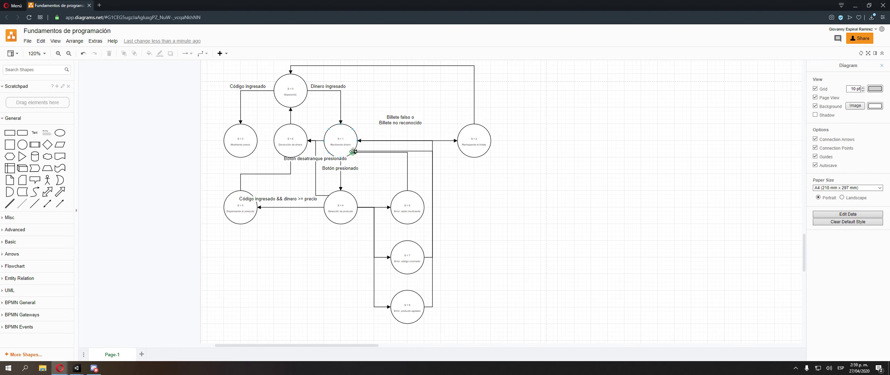
# Step: Switch to the Unity editor window with the "Project code (Alan Turing)" project
pyautogui.moveTo(75, 372)
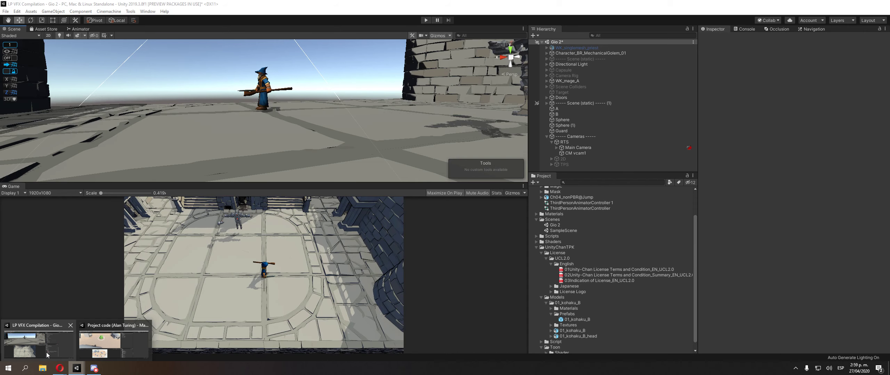
pyautogui.click(38, 344)
pyautogui.moveTo(72, 367)
pyautogui.click(114, 342)
# Step: Create a C# script named MaquinaEstados in the AccesoExterno scripts folder and open it in the code editor
pyautogui.scroll(3, 573, 305)
pyautogui.click(574, 332)
pyautogui.click(570, 326)
pyautogui.rightClick(568, 325)
pyautogui.moveTo(626, 152)
pyautogui.click(695, 103)
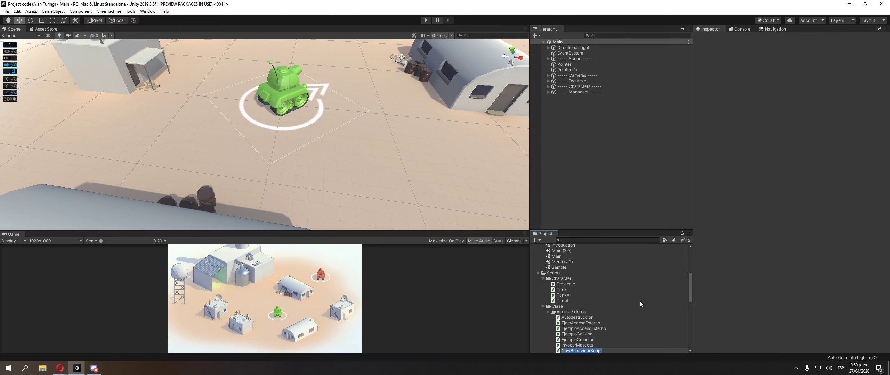
pyautogui.write('MaquinaEstados')
pyautogui.press('Return')
pyautogui.press('Return')
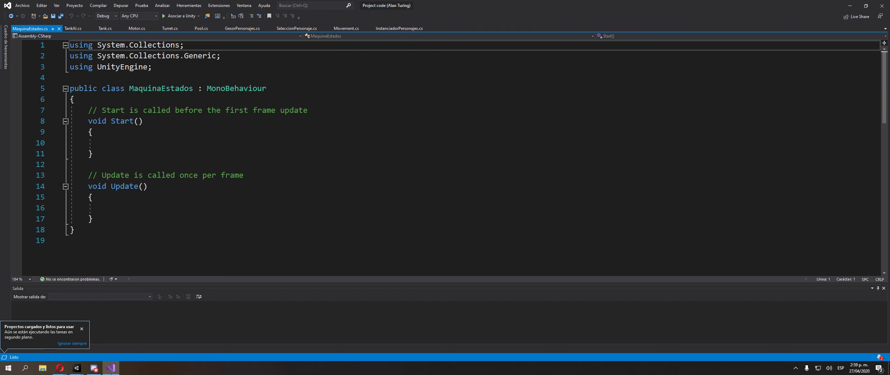
# Step: Bring up the browser window with the "Fundamentos de programación" diagram and move it to the other monitor
pyautogui.moveTo(60, 374)
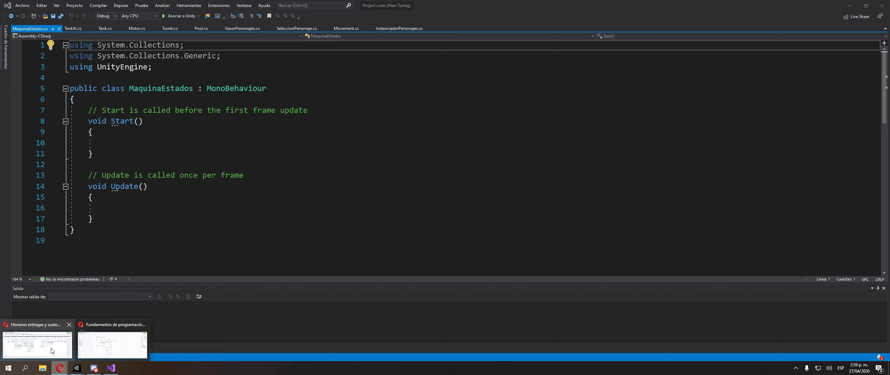
pyautogui.click(99, 344)
pyautogui.moveTo(301, 6); pyautogui.dragTo(889, 40)
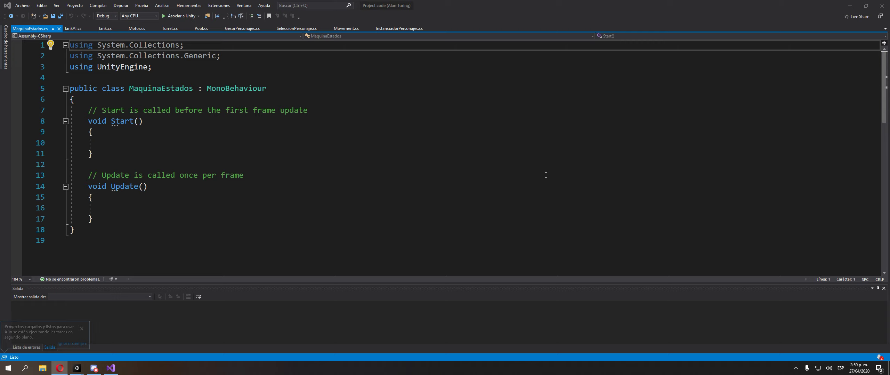
# Step: Reformat the MaquinaEstados class so opening braces share their declaration lines, and delete the comment above Start
pyautogui.click(100, 144)
pyautogui.click(106, 99)
pyautogui.click(108, 233)
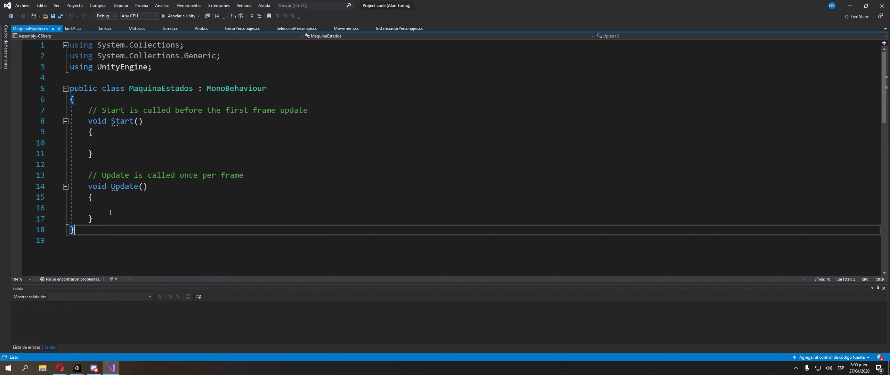
pyautogui.press('BackSpace')
pyautogui.write('}')
pyautogui.press('Up')
pyautogui.press('Up')
pyautogui.press('Up')
pyautogui.press('Up')
pyautogui.press('Up')
pyautogui.press('Up')
pyautogui.press('Up')
pyautogui.press('Up')
pyautogui.press('Up')
pyautogui.hotkey('ctrl', 'shift', 'l')
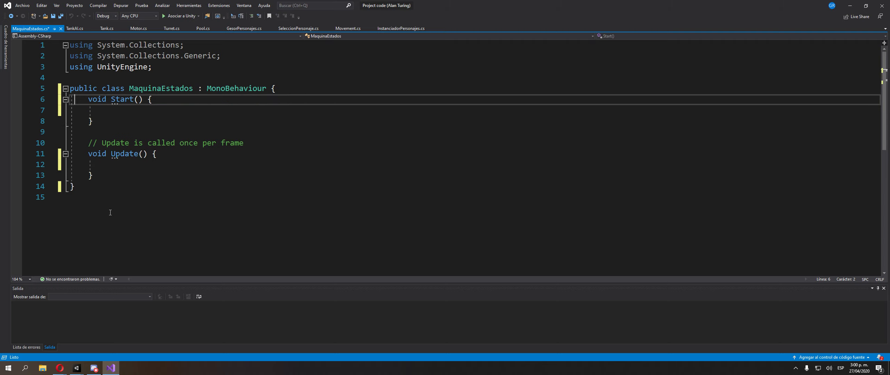
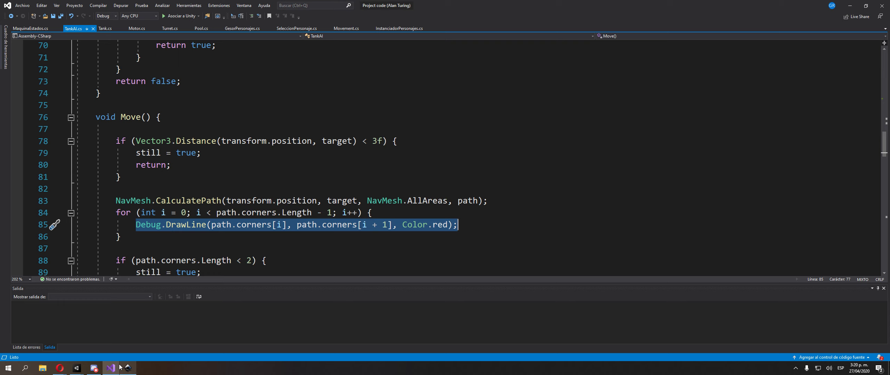
# Step: Switch to the "LP VFX Compilation" Unity project, play-test the mage walking to several points in the courtyard, and stop the game
pyautogui.click(41, 355)
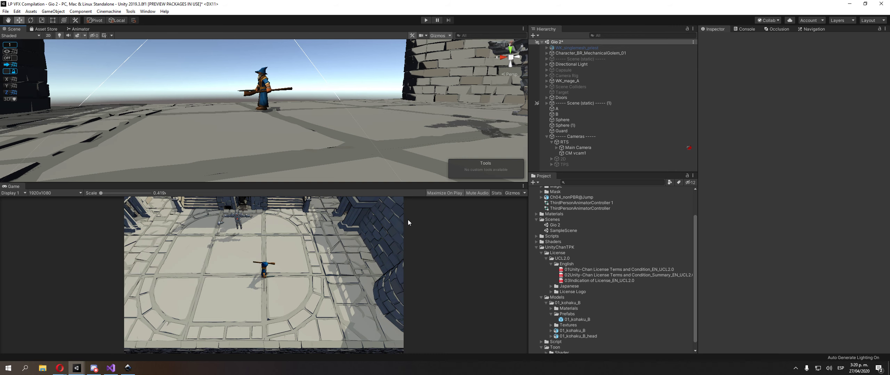
pyautogui.click(425, 20)
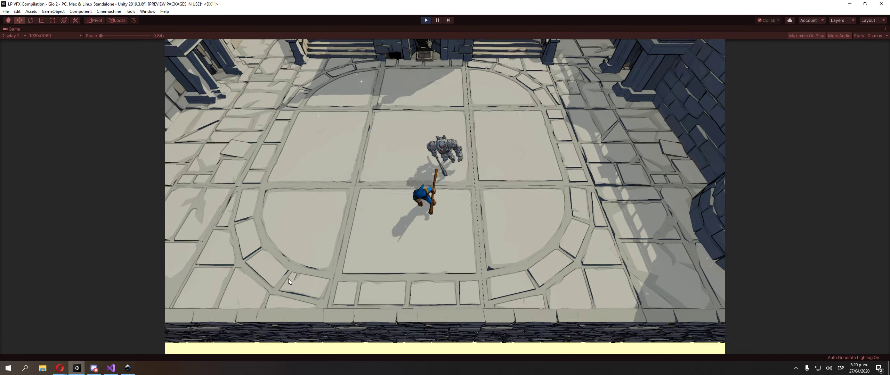
pyautogui.rightClick(288, 279)
pyautogui.rightClick(300, 197)
pyautogui.rightClick(350, 123)
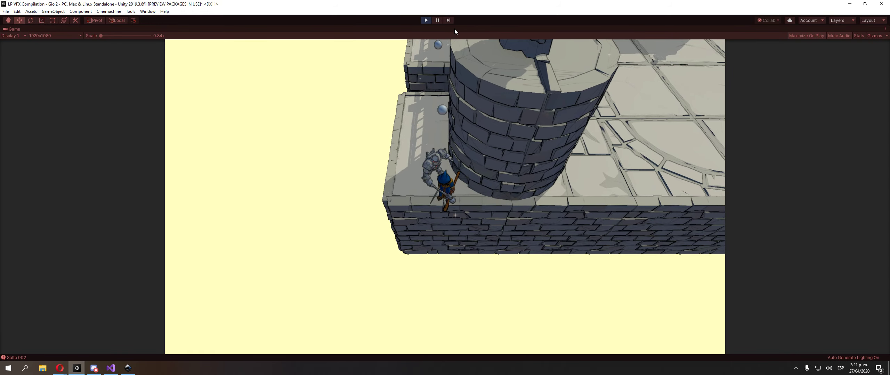
pyautogui.click(425, 19)
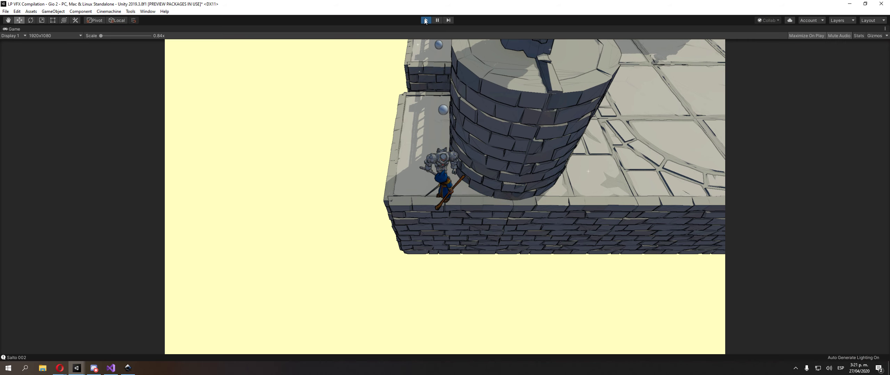
# Step: Examine the navigation mesh covering the courtyard from the top view, and return to the object properties
pyautogui.click(509, 53)
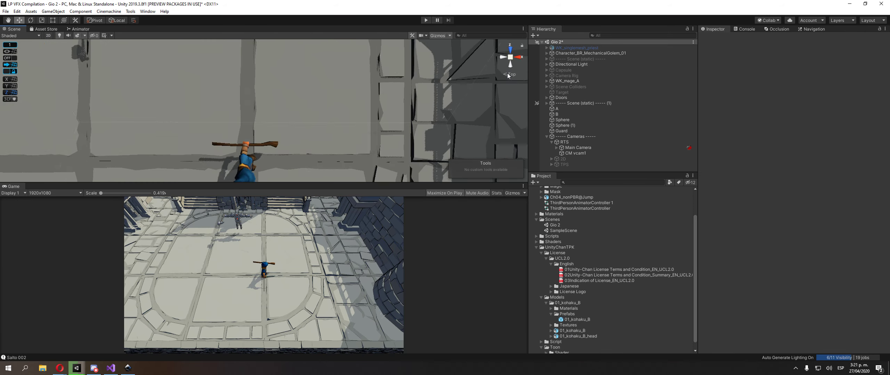
pyautogui.scroll(-10, 404, 112)
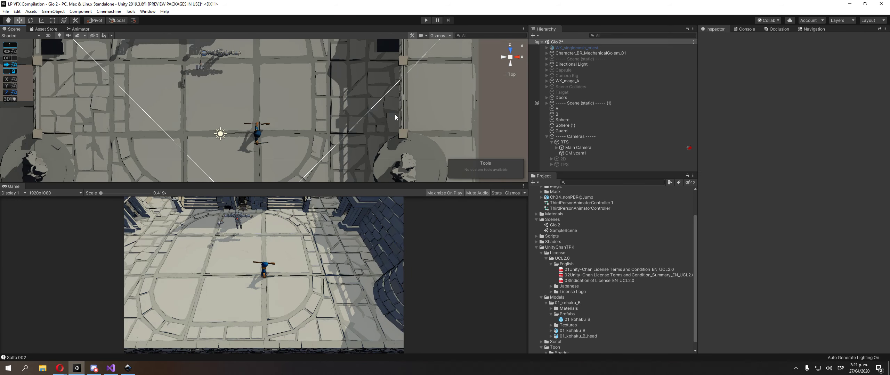
pyautogui.scroll(-4, 402, 125)
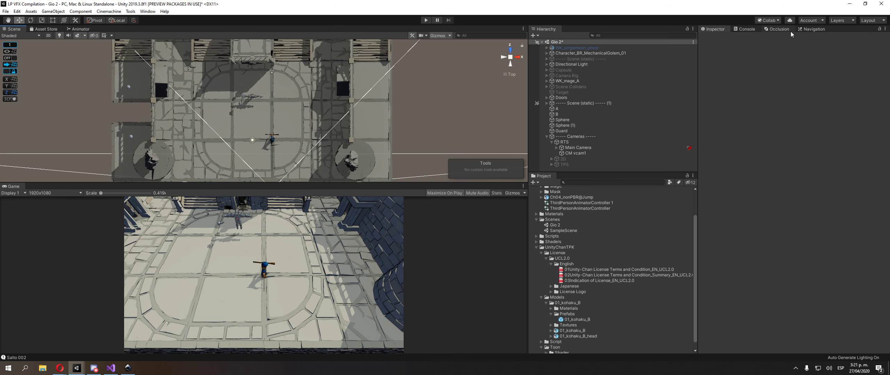
pyautogui.click(814, 31)
pyautogui.scroll(-2, 254, 89)
pyautogui.moveTo(250, 89); pyautogui.dragTo(302, 119, button='middle')
pyautogui.scroll(-2, 307, 136)
pyautogui.scroll(-2, 304, 137)
pyautogui.scroll(2, 302, 119)
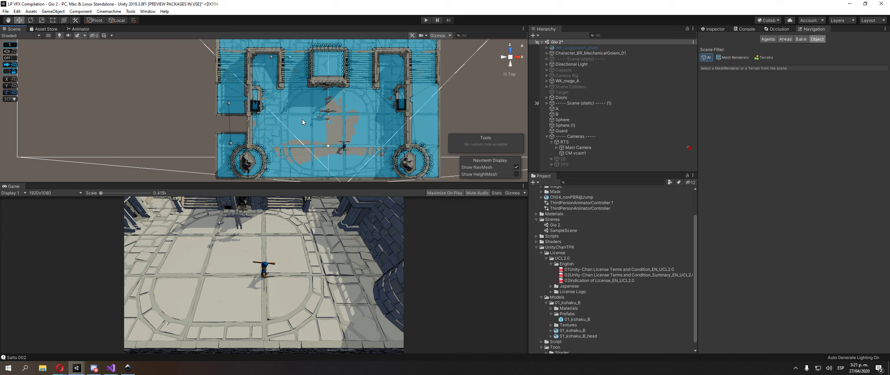
pyautogui.scroll(3, 302, 119)
pyautogui.moveTo(302, 120); pyautogui.dragTo(319, 127, button='middle')
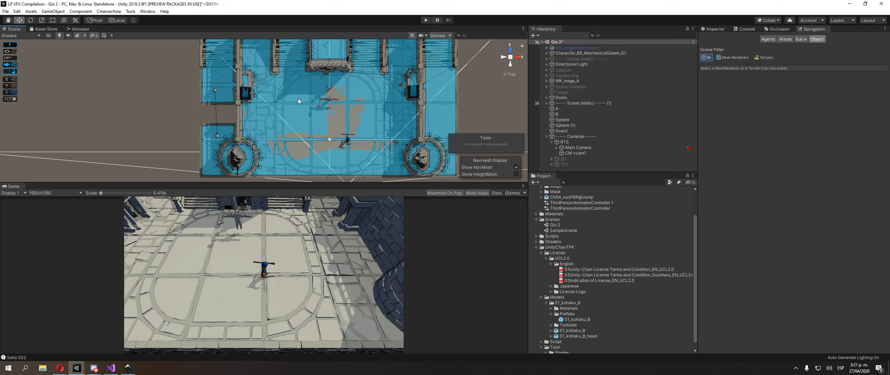
pyautogui.click(714, 29)
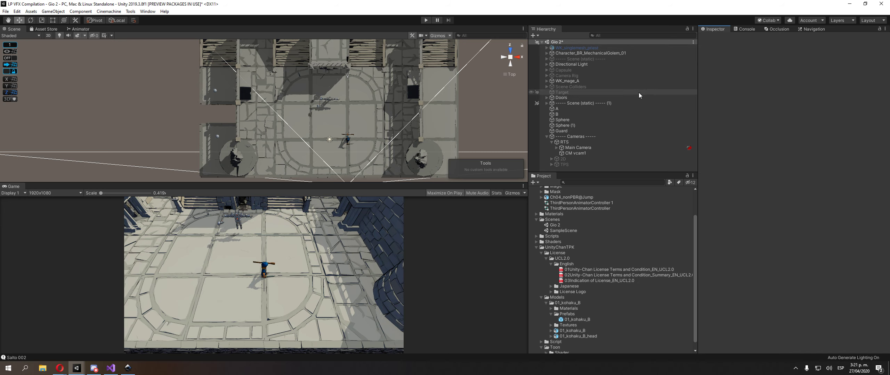
# Step: Examine the courtyard around the mage and golem in both top and perspective views
pyautogui.scroll(5, 301, 92)
pyautogui.scroll(-5, 300, 95)
pyautogui.moveTo(301, 97); pyautogui.dragTo(256, 83, button='middle')
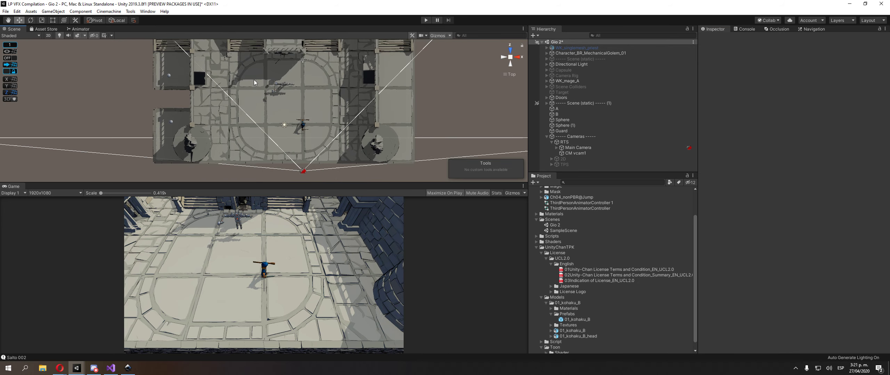
pyautogui.click(510, 74)
pyautogui.keyDown('alt'); pyautogui.moveTo(414, 153); pyautogui.dragTo(407, 104); pyautogui.keyUp('alt')
pyautogui.scroll(4, 398, 134)
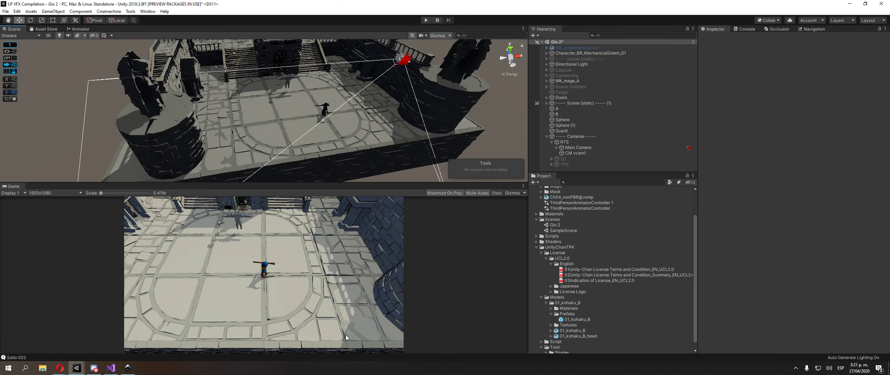
pyautogui.click(510, 51)
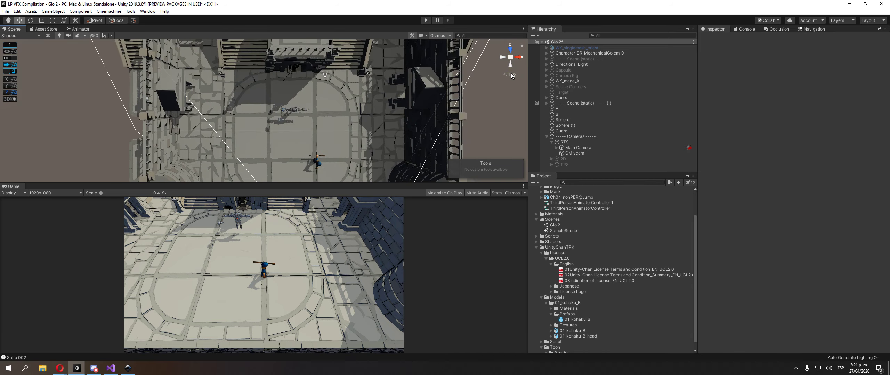
pyautogui.moveTo(334, 120); pyautogui.dragTo(276, 169, button='middle')
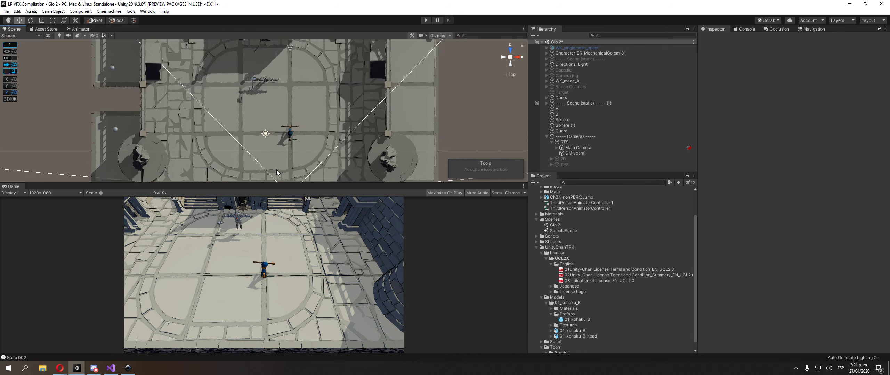
pyautogui.scroll(5, 306, 149)
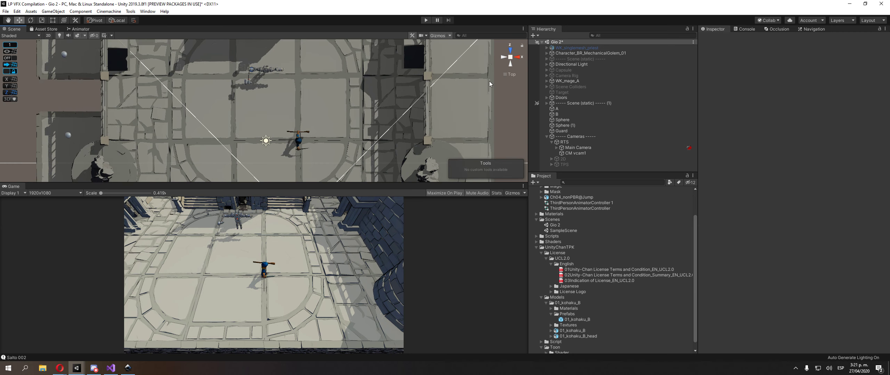
pyautogui.moveTo(326, 112); pyautogui.dragTo(362, 59, button='middle')
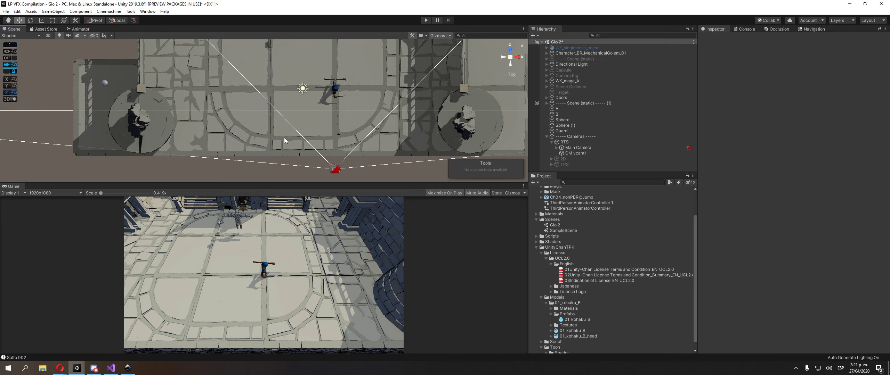
pyautogui.moveTo(287, 136); pyautogui.dragTo(310, 120, button='middle')
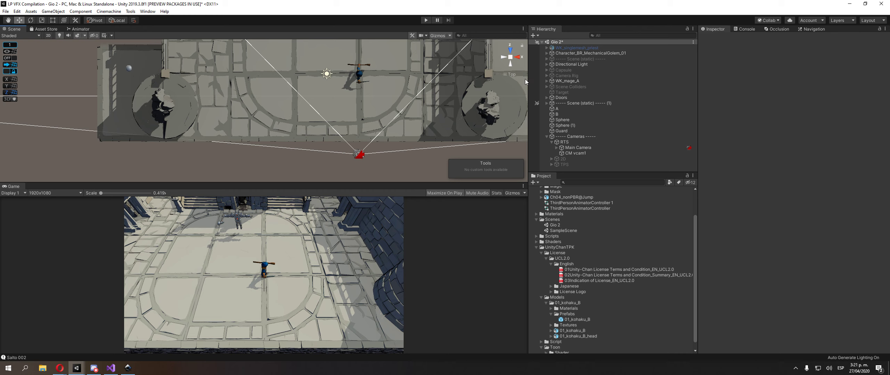
pyautogui.click(510, 74)
pyautogui.keyDown('alt'); pyautogui.moveTo(258, 174); pyautogui.dragTo(313, 138); pyautogui.keyUp('alt')
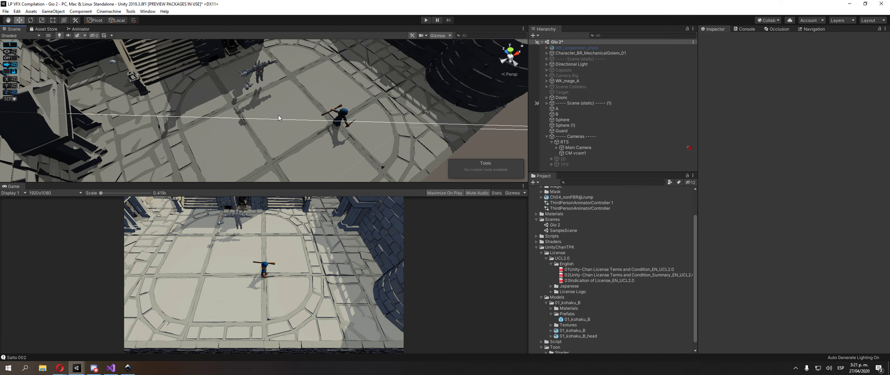
pyautogui.keyDown('alt'); pyautogui.moveTo(285, 112); pyautogui.dragTo(285, 77); pyautogui.keyUp('alt')
# Step: Select the SM_Env_Tiles_08 floor tile beside the mage and examine it from several angles
pyautogui.click(354, 49)
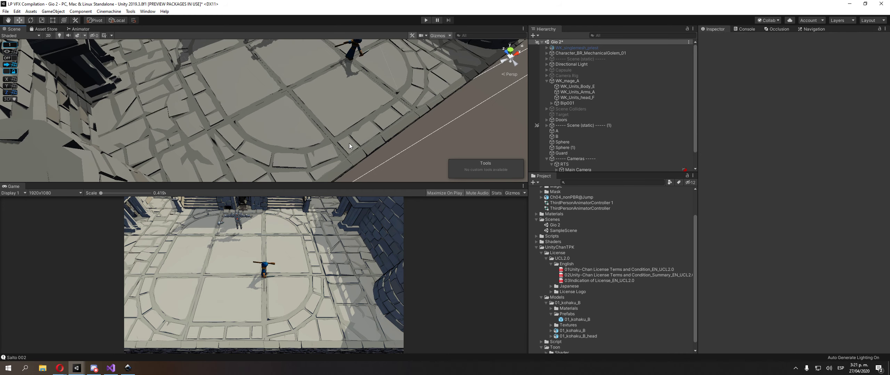
pyautogui.moveTo(358, 142); pyautogui.dragTo(346, 101, button='right')
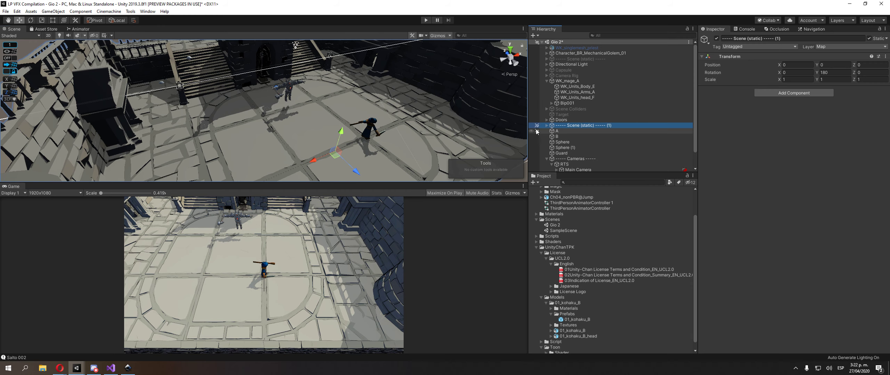
pyautogui.click(387, 142)
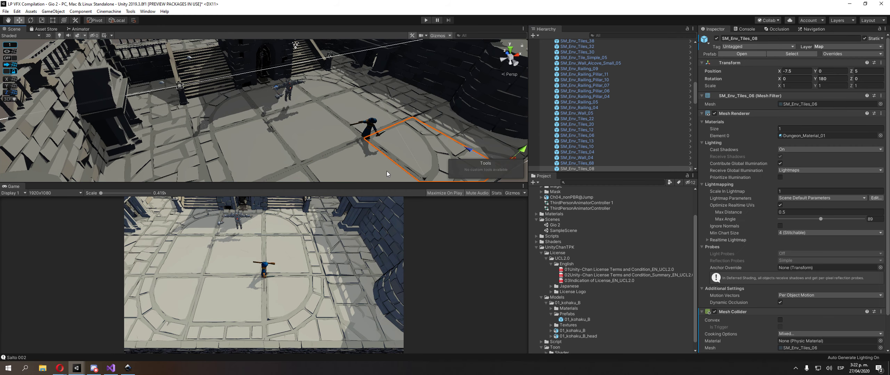
pyautogui.keyDown('alt'); pyautogui.moveTo(386, 171); pyautogui.dragTo(332, 102); pyautogui.keyUp('alt')
pyautogui.moveTo(331, 101); pyautogui.dragTo(378, 180, button='right')
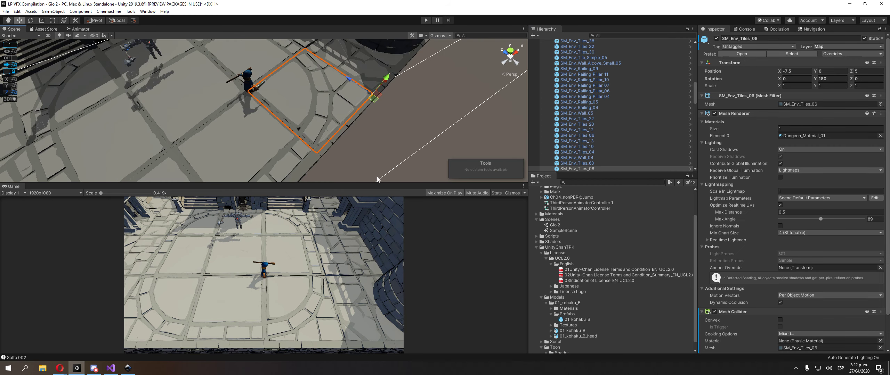
pyautogui.moveTo(518, 146); pyautogui.dragTo(514, 141)
pyautogui.moveTo(426, 130); pyautogui.dragTo(327, 130, button='right')
pyautogui.hotkey('ctrl', 'z')
pyautogui.moveTo(326, 129); pyautogui.dragTo(356, 125, button='middle')
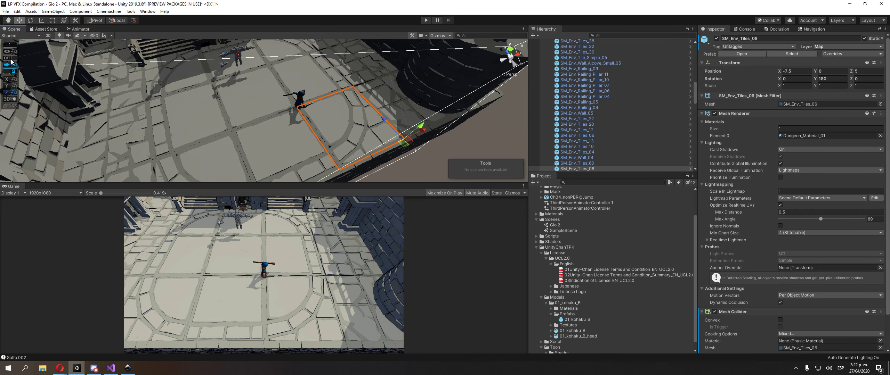
# Step: Try moving floor tiles SM_Env_Tiles_13 and SM_Env_Tiles_08 out of the courtyard, and undo the moves
pyautogui.scroll(-3, 372, 146)
pyautogui.moveTo(373, 146); pyautogui.dragTo(341, 113, button='middle')
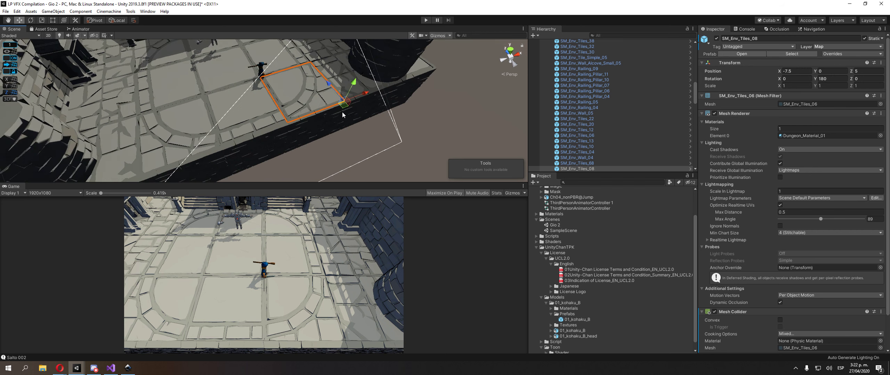
pyautogui.scroll(-2, 331, 109)
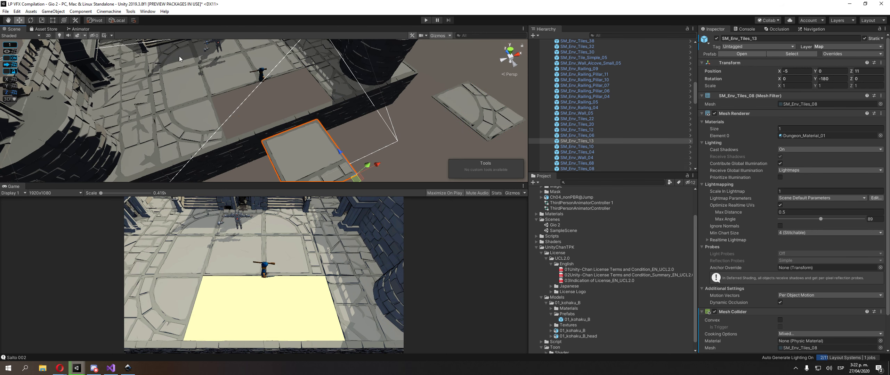
pyautogui.keyDown('alt'); pyautogui.moveTo(343, 154); pyautogui.dragTo(372, 145); pyautogui.keyUp('alt')
pyautogui.moveTo(369, 140); pyautogui.dragTo(367, 197, button='middle')
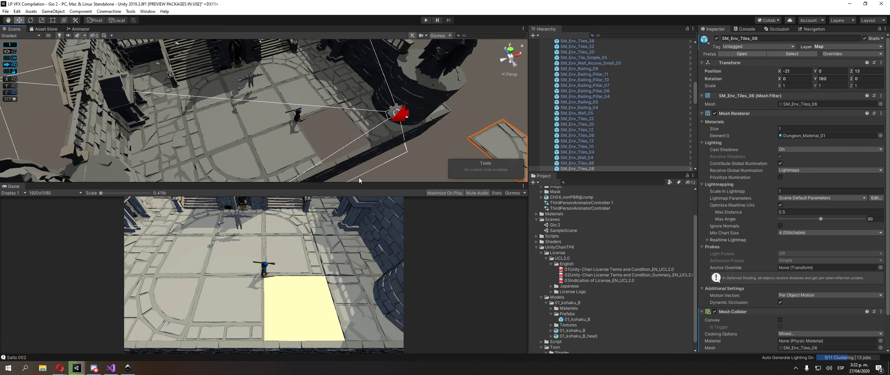
pyautogui.hotkey('ctrl', 'z')
pyautogui.moveTo(351, 118); pyautogui.dragTo(344, 181, button='middle')
pyautogui.moveTo(342, 184); pyautogui.dragTo(334, 217)
pyautogui.keyDown('alt'); pyautogui.moveTo(344, 149); pyautogui.dragTo(371, 93); pyautogui.keyUp('alt')
pyautogui.scroll(8, 358, 90)
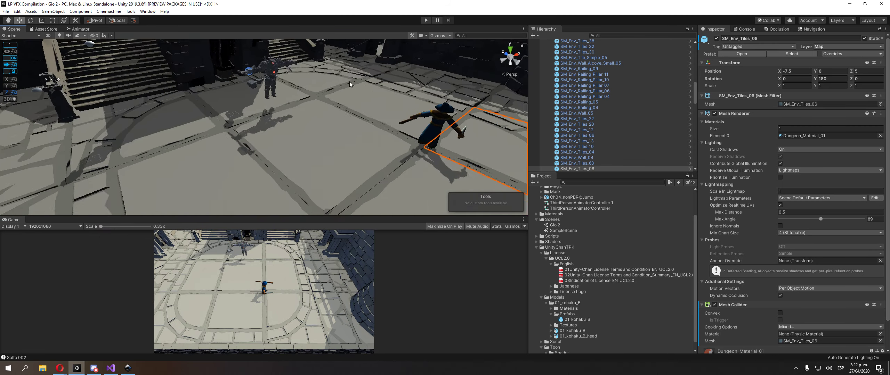
# Step: Try pulling the SM_Env_Wall_14 wall segment away from its place beside the staircase
pyautogui.moveTo(350, 85); pyautogui.dragTo(367, 137, button='middle')
pyautogui.click(423, 123)
pyautogui.keyDown('alt'); pyautogui.moveTo(423, 123); pyautogui.dragTo(243, 104); pyautogui.keyUp('alt')
pyautogui.moveTo(243, 104); pyautogui.dragTo(259, 104, button='middle')
pyautogui.keyDown('alt'); pyautogui.moveTo(259, 105); pyautogui.dragTo(476, 184); pyautogui.keyUp('alt')
pyautogui.scroll(6, 236, 89)
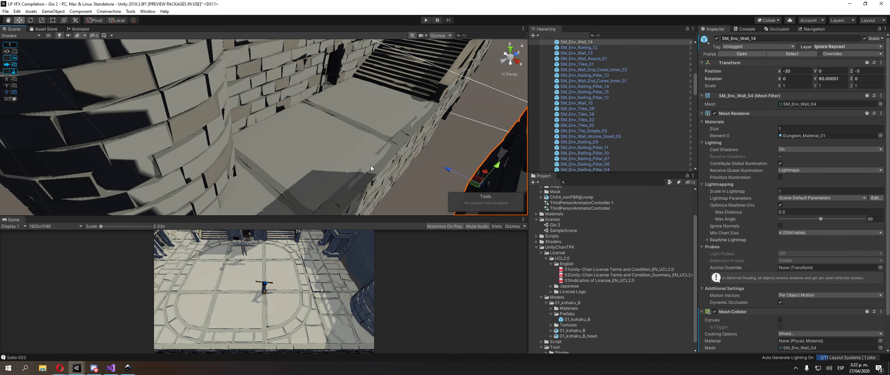
pyautogui.moveTo(377, 184); pyautogui.dragTo(340, 157, button='middle')
pyautogui.scroll(-5, 339, 157)
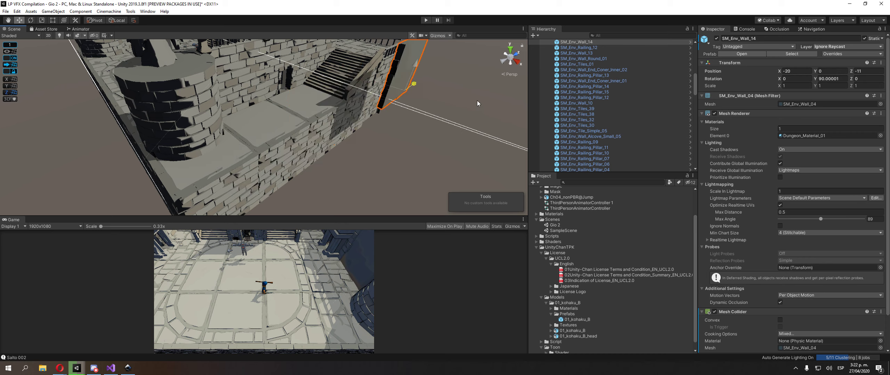
pyautogui.scroll(-5, 346, 84)
pyautogui.moveTo(346, 84); pyautogui.dragTo(313, 149, button='middle')
# Step: Examine the courtyard floor around the mage and golem, from close up and from farther away
pyautogui.keyDown('alt'); pyautogui.moveTo(264, 167); pyautogui.dragTo(423, 104); pyautogui.keyUp('alt')
pyautogui.scroll(4, 424, 104)
pyautogui.moveTo(424, 73); pyautogui.dragTo(342, 122, button='middle')
pyautogui.scroll(3, 350, 86)
pyautogui.click(192, 67)
pyautogui.scroll(3, 218, 124)
pyautogui.scroll(5, 289, 99)
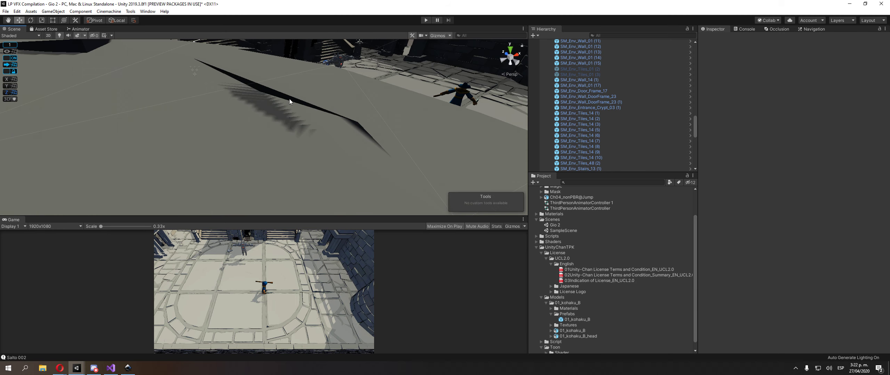
pyautogui.scroll(-3, 279, 122)
pyautogui.keyDown('alt'); pyautogui.moveTo(280, 123); pyautogui.dragTo(256, 129); pyautogui.keyUp('alt')
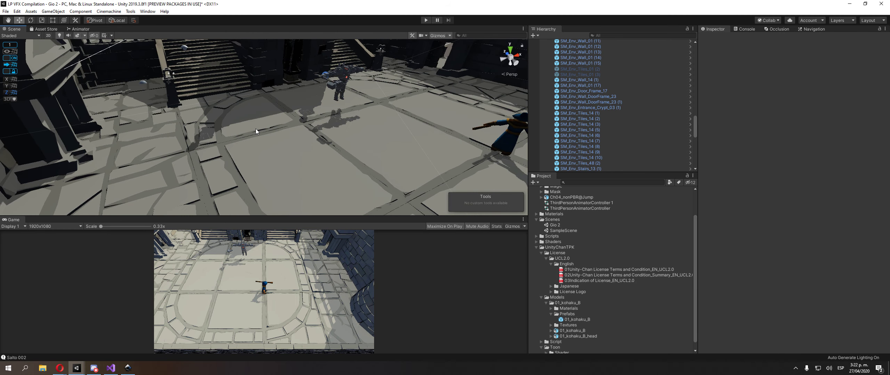
pyautogui.keyDown('alt'); pyautogui.moveTo(230, 148); pyautogui.dragTo(315, 200); pyautogui.keyUp('alt')
pyautogui.scroll(-4, 315, 199)
pyautogui.moveTo(315, 199); pyautogui.dragTo(234, 177, button='middle')
pyautogui.keyDown('alt'); pyautogui.moveTo(234, 179); pyautogui.dragTo(207, 149); pyautogui.keyUp('alt')
# Step: Try moving the SM_Env_Wall_Round_01 round wall, and undo the move
pyautogui.click(207, 149)
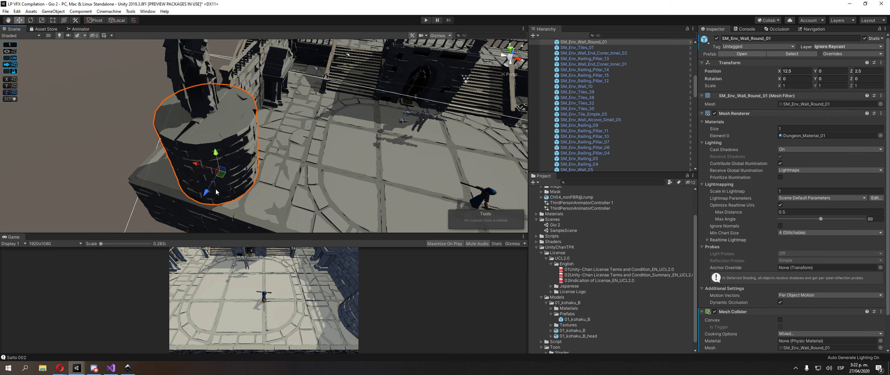
pyautogui.moveTo(197, 175); pyautogui.dragTo(314, 155)
pyautogui.hotkey('ctrl', 'z')
# Step: Select the SM_Env_Wall_DoorFrame_23 wall and examine it beside the stairs
pyautogui.click(289, 197)
pyautogui.click(346, 143)
pyautogui.moveTo(314, 155); pyautogui.dragTo(247, 148, button='right')
pyautogui.press('w')
pyautogui.press('s')
pyautogui.scroll(-3, 247, 149)
pyautogui.moveTo(247, 148); pyautogui.dragTo(291, 196, button='middle')
pyautogui.click(225, 91)
pyautogui.scroll(-3, 228, 176)
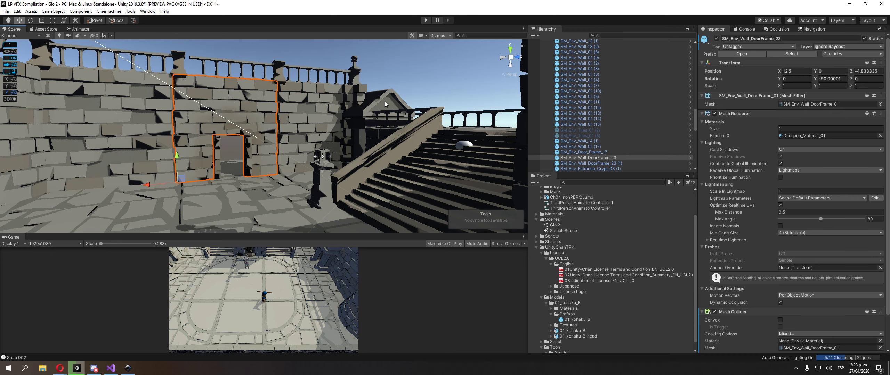
# Step: Select the SM_Env_Tiles_06 floor tile near the railing and examine its surroundings
pyautogui.moveTo(375, 188); pyautogui.dragTo(342, 157, button='middle')
pyautogui.keyDown('alt'); pyautogui.moveTo(342, 157); pyautogui.dragTo(434, 177); pyautogui.keyUp('alt')
pyautogui.click(338, 157)
pyautogui.scroll(3, 338, 157)
pyautogui.moveTo(400, 195); pyautogui.dragTo(383, 176, button='middle')
pyautogui.keyDown('alt'); pyautogui.moveTo(383, 175); pyautogui.dragTo(413, 176); pyautogui.keyUp('alt')
pyautogui.scroll(-2, 387, 166)
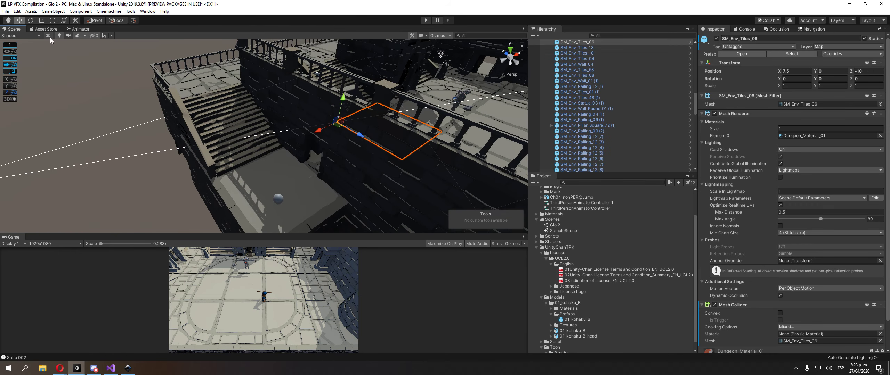
# Step: Turn off the scene view lighting, try moving the SM_Env_Wall_DoorFrame_23 (1) wall away, and undo the moves
pyautogui.click(59, 35)
pyautogui.keyDown('alt'); pyautogui.moveTo(286, 142); pyautogui.dragTo(322, 159); pyautogui.keyUp('alt')
pyautogui.keyDown('alt'); pyautogui.moveTo(273, 140); pyautogui.dragTo(144, 122); pyautogui.keyUp('alt')
pyautogui.scroll(-6, 153, 125)
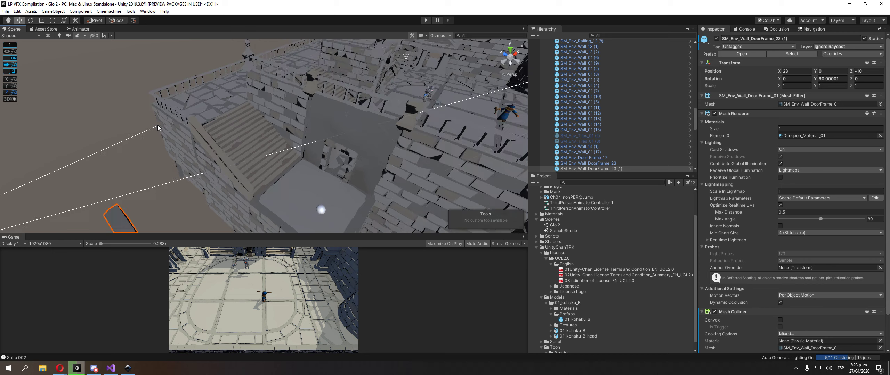
pyautogui.hotkey('ctrl', 'z')
pyautogui.hotkey('ctrl', 'z')
pyautogui.keyDown('alt'); pyautogui.moveTo(257, 130); pyautogui.dragTo(167, 133); pyautogui.keyUp('alt')
pyautogui.hotkey('ctrl', 'z')
pyautogui.hotkey('ctrl', 'z')
pyautogui.hotkey('ctrl', 'z')
# Step: Examine the unlit walls, crypt entrance and staircases around the courtyard from several angles
pyautogui.moveTo(167, 134); pyautogui.dragTo(72, 155, button='middle')
pyautogui.keyDown('alt'); pyautogui.moveTo(71, 155); pyautogui.dragTo(297, 109); pyautogui.keyUp('alt')
pyautogui.keyDown('alt'); pyautogui.moveTo(284, 123); pyautogui.dragTo(152, 147); pyautogui.keyUp('alt')
pyautogui.scroll(-3, 153, 148)
pyautogui.moveTo(151, 145); pyautogui.dragTo(180, 151, button='middle')
pyautogui.keyDown('alt'); pyautogui.moveTo(264, 150); pyautogui.dragTo(186, 149); pyautogui.keyUp('alt')
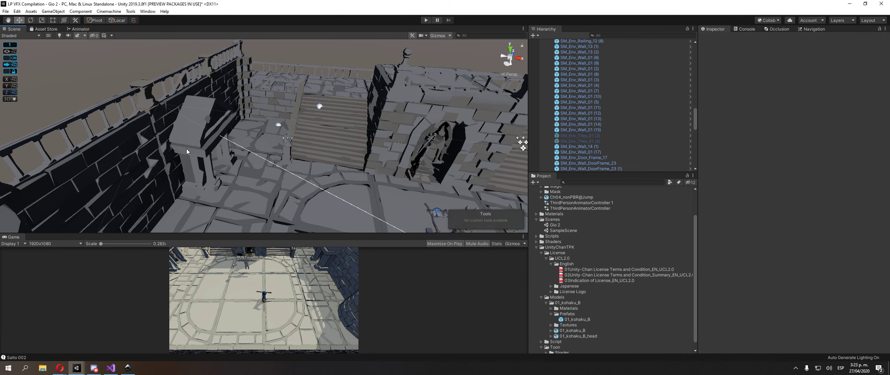
pyautogui.click(164, 124)
pyautogui.keyDown('alt'); pyautogui.moveTo(164, 125); pyautogui.dragTo(152, 140); pyautogui.keyUp('alt')
pyautogui.click(316, 162)
pyautogui.click(317, 163)
pyautogui.click(178, 144)
pyautogui.moveTo(151, 140); pyautogui.dragTo(244, 195, button='middle')
pyautogui.keyDown('alt'); pyautogui.moveTo(243, 194); pyautogui.dragTo(264, 177); pyautogui.keyUp('alt')
pyautogui.moveTo(264, 177); pyautogui.dragTo(243, 152, button='middle')
pyautogui.scroll(-5, 257, 155)
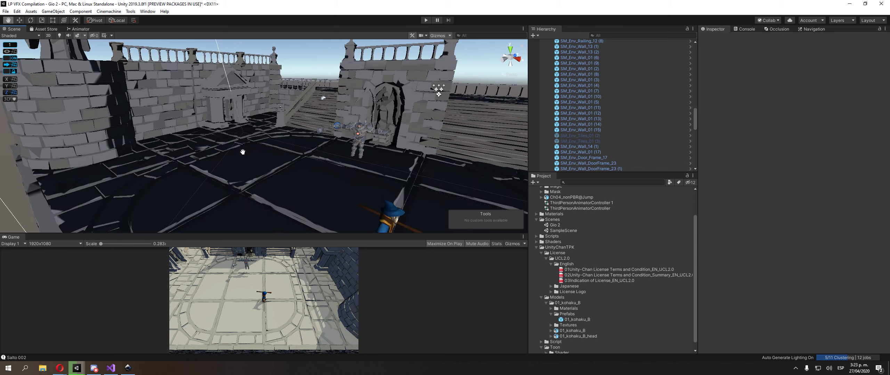
pyautogui.moveTo(189, 119); pyautogui.dragTo(210, 108, button='right')
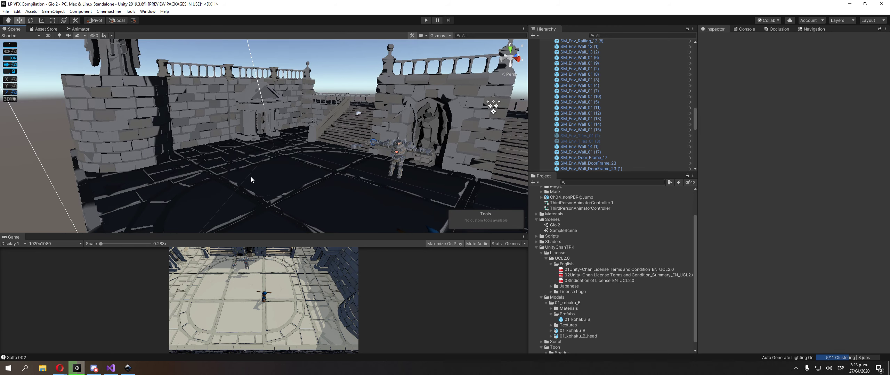
# Step: Undo the move of the displaced doorway wall and turn the scene view lighting back on
pyautogui.moveTo(240, 147); pyautogui.dragTo(294, 150, button='right')
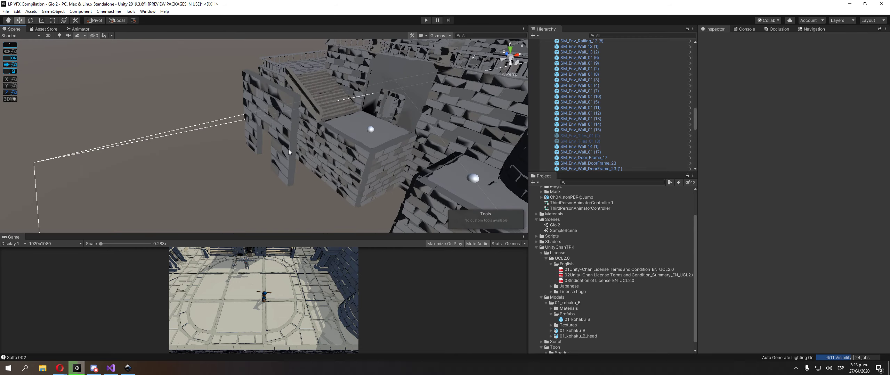
pyautogui.click(288, 149)
pyautogui.hotkey('ctrl', 'z')
pyautogui.click(203, 76)
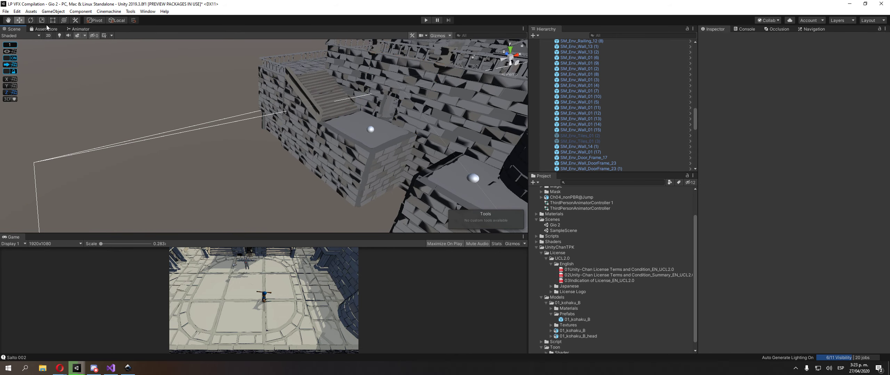
pyautogui.click(59, 36)
# Step: Examine the whole dungeon from above in perspective, and switch to an orthographic top view
pyautogui.moveTo(210, 108); pyautogui.dragTo(223, 115, button='right')
pyautogui.scroll(-3, 230, 119)
pyautogui.moveTo(250, 139); pyautogui.dragTo(310, 164, button='right')
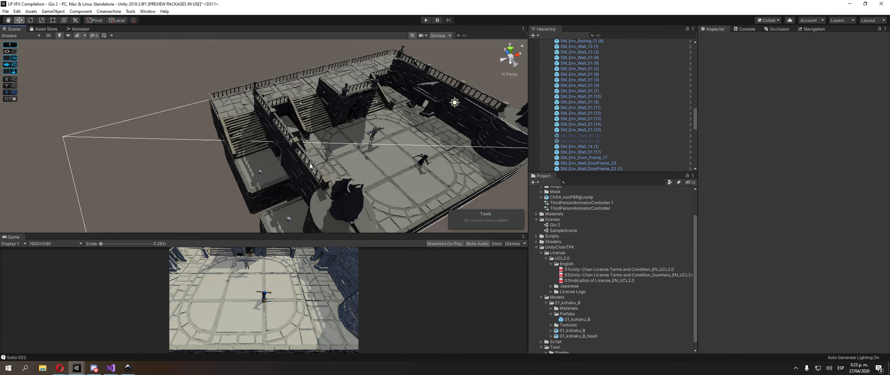
pyautogui.moveTo(348, 163); pyautogui.dragTo(314, 163, button='middle')
pyautogui.scroll(5, 314, 163)
pyautogui.moveTo(315, 163); pyautogui.dragTo(299, 150, button='right')
pyautogui.moveTo(309, 164); pyautogui.dragTo(280, 128, button='middle')
pyautogui.scroll(5, 287, 132)
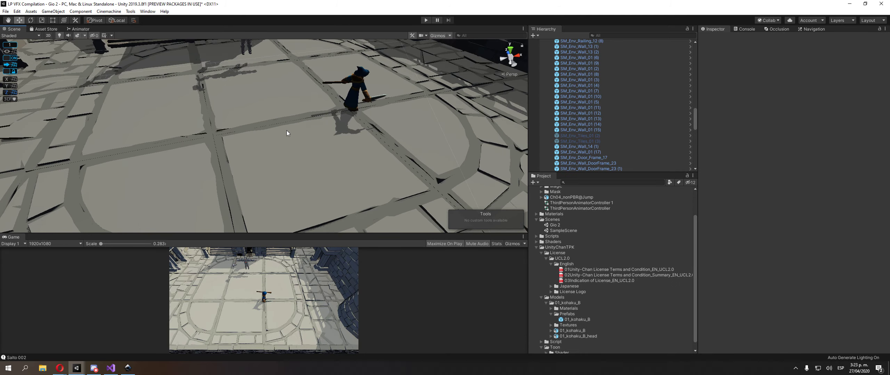
pyautogui.scroll(-5, 286, 130)
pyautogui.scroll(-3, 284, 129)
pyautogui.moveTo(284, 129); pyautogui.dragTo(323, 139, button='right')
pyautogui.click(510, 49)
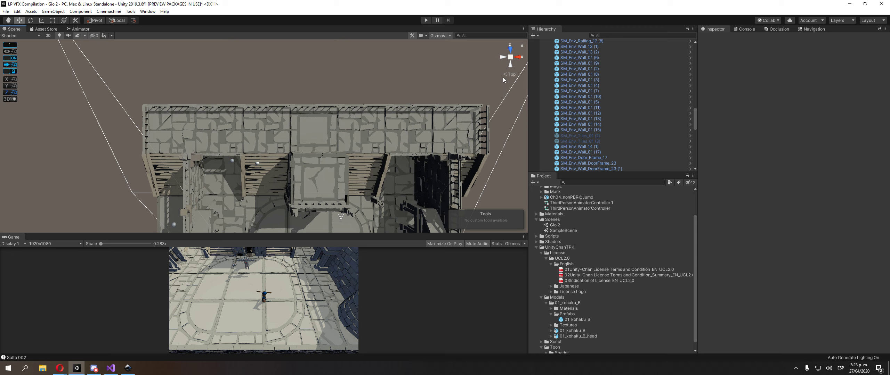
pyautogui.click(506, 75)
# Step: Collapse the "Scene (static) (1)" group and the WK_mage_A object in the hierarchy
pyautogui.click(611, 86)
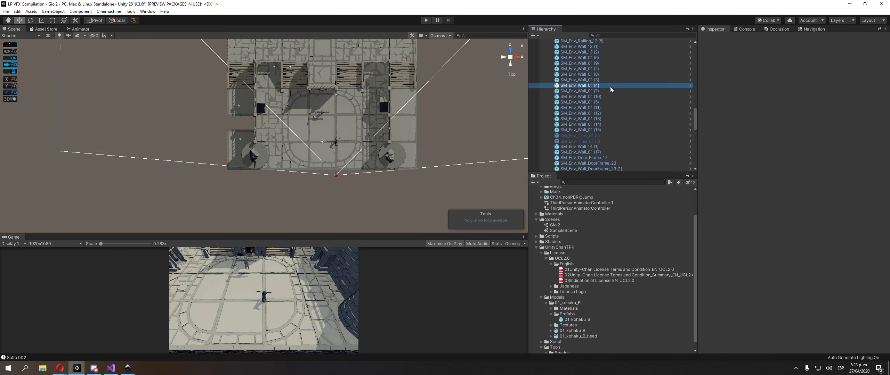
pyautogui.scroll(15, 624, 81)
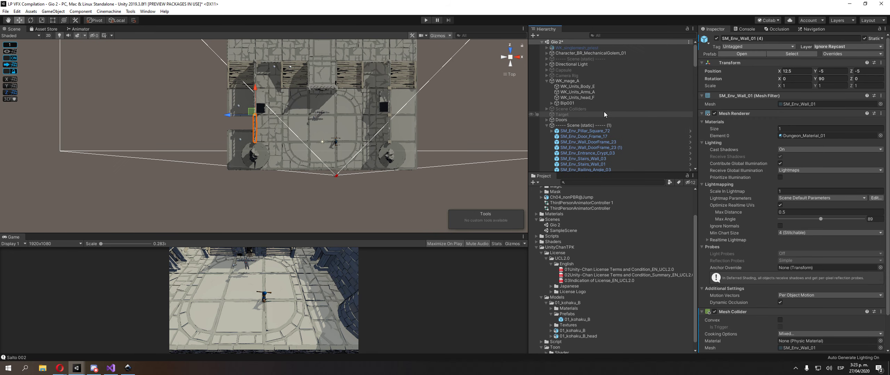
pyautogui.click(586, 125)
pyautogui.press('Left')
pyautogui.moveTo(319, 146)
pyautogui.mouseDown()
pyautogui.moveTo(394, 131)
pyautogui.moveTo(303, 142)
pyautogui.moveTo(317, 147)
pyautogui.mouseUp()
pyautogui.scroll(1, 329, 137)
pyautogui.scroll(1, 329, 139)
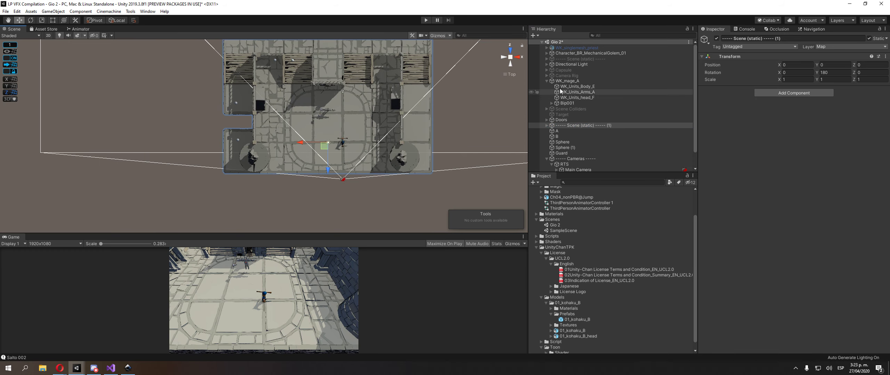
pyautogui.click(571, 82)
pyautogui.press('Left')
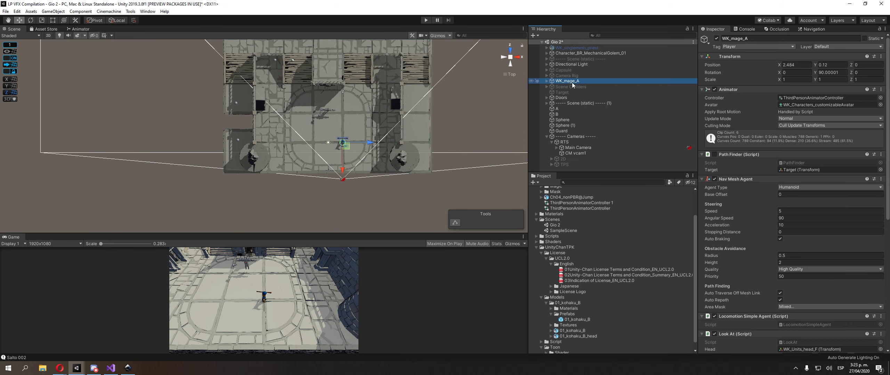
# Step: Start disabling the static flag on the "Scene (static) (1)" group, and cancel the change
pyautogui.click(580, 103)
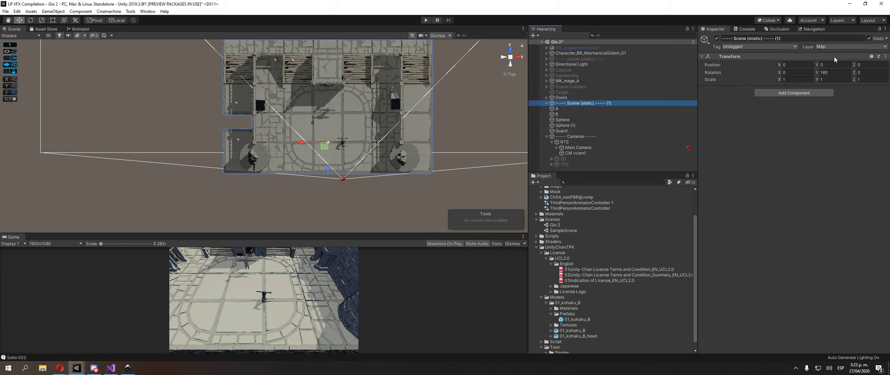
pyautogui.click(868, 39)
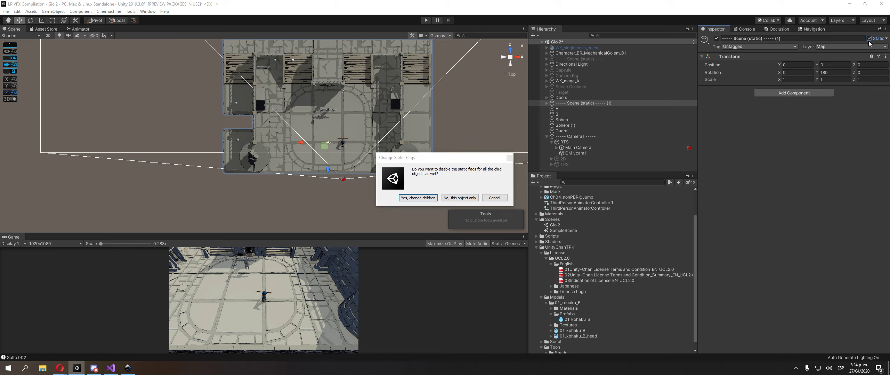
pyautogui.click(495, 199)
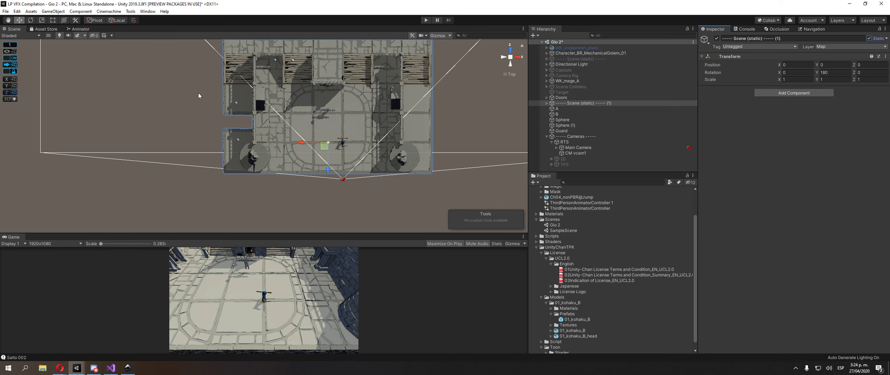
# Step: Open the AI navigation settings and show the Bake options
pyautogui.click(148, 11)
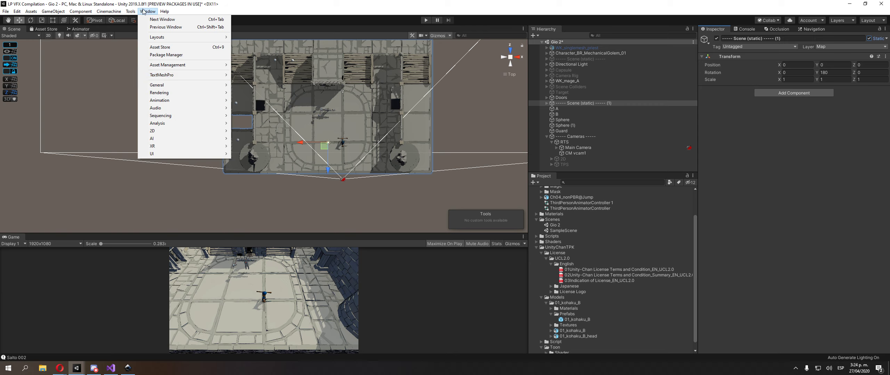
pyautogui.moveTo(178, 141)
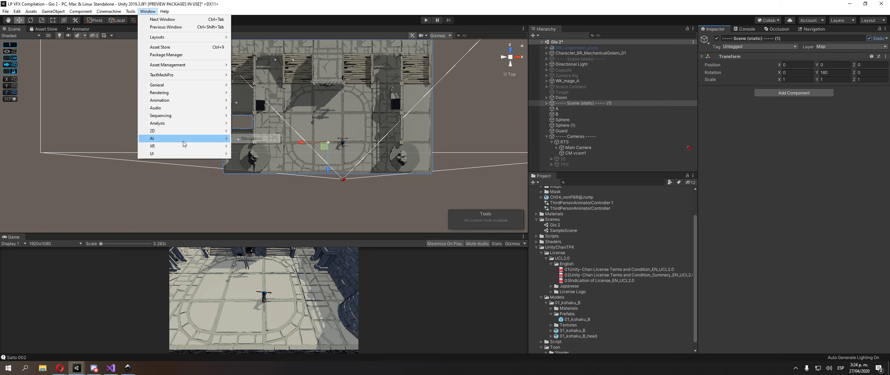
pyautogui.click(251, 138)
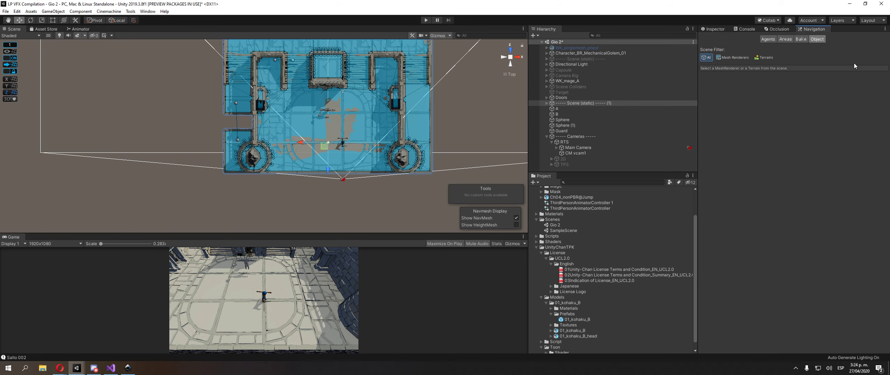
pyautogui.click(799, 39)
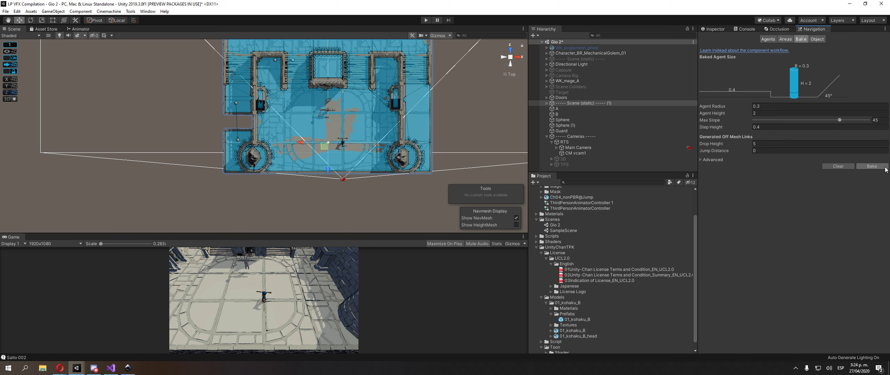
# Step: Examine the baked navigation mesh across the courtyard in top view and in perspective
pyautogui.scroll(6, 231, 157)
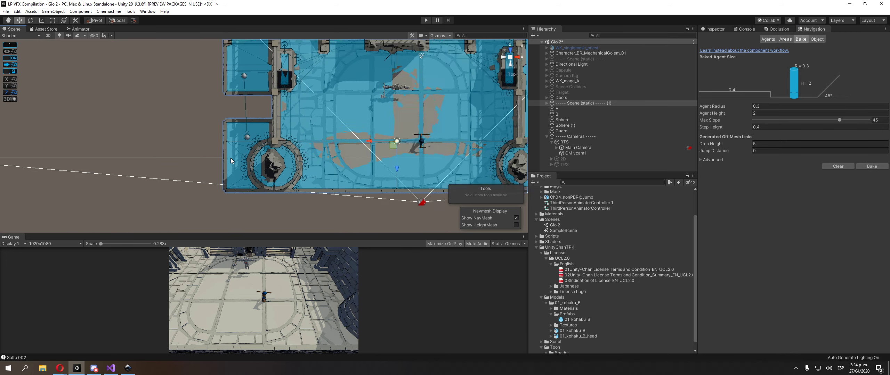
pyautogui.moveTo(306, 147); pyautogui.dragTo(250, 194, button='middle')
pyautogui.scroll(-2, 264, 155)
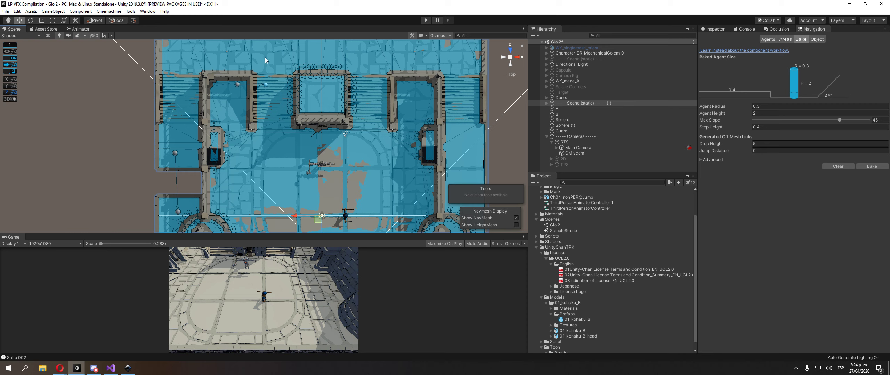
pyautogui.scroll(-3, 285, 92)
pyautogui.moveTo(285, 92); pyautogui.dragTo(290, 61, button='middle')
pyautogui.click(508, 74)
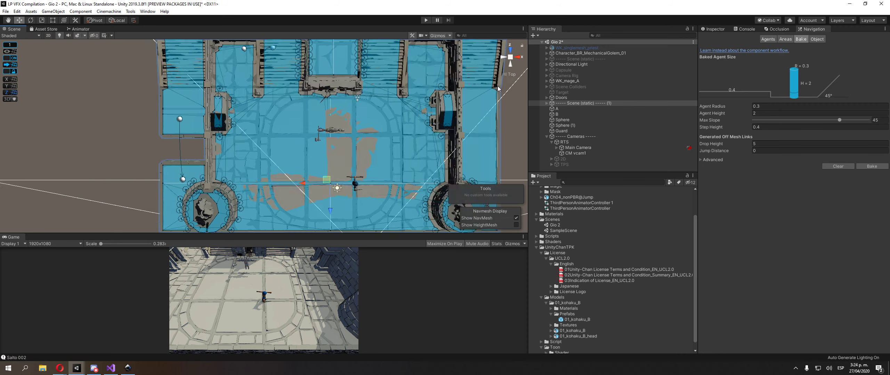
pyautogui.moveTo(315, 198); pyautogui.dragTo(363, 146, button='right')
pyautogui.keyDown('alt'); pyautogui.moveTo(362, 146); pyautogui.dragTo(342, 86); pyautogui.keyUp('alt')
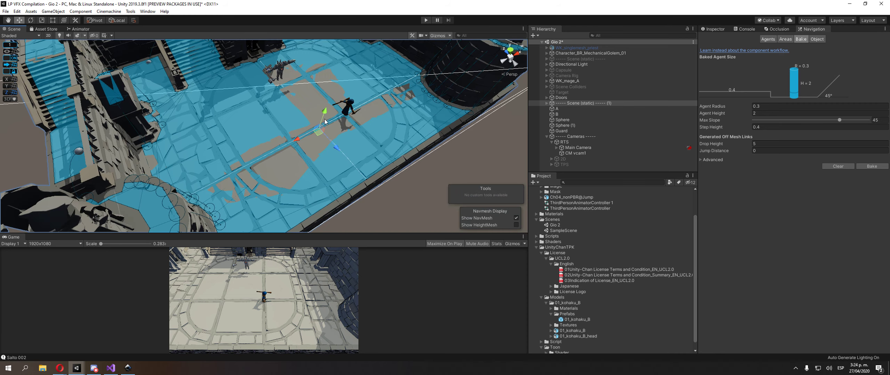
# Step: Try lowering one of the courtyard floor tiles, and undo the move
pyautogui.scroll(3, 341, 85)
pyautogui.click(341, 85)
pyautogui.scroll(-4, 301, 104)
pyautogui.moveTo(256, 72); pyautogui.dragTo(258, 111)
pyautogui.hotkey('ctrl', 'z')
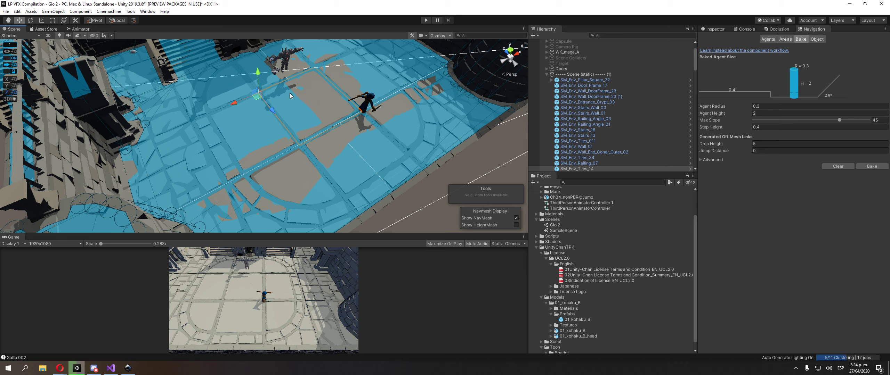
# Step: Select the "Scene (static) (1)" group in the hierarchy and frame it in the scene view
pyautogui.click(338, 75)
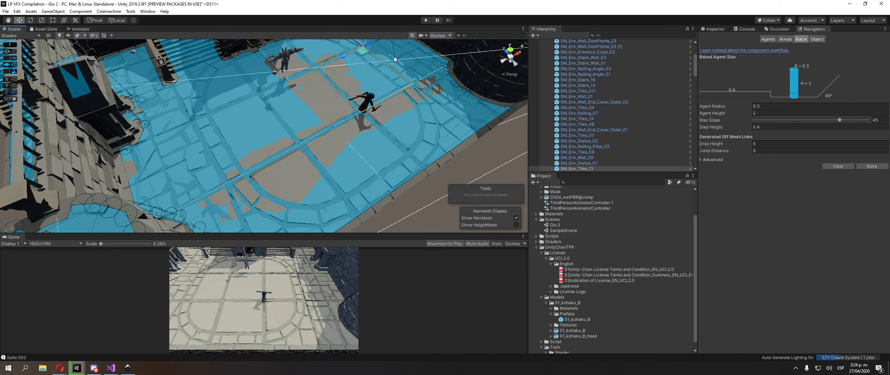
pyautogui.scroll(3, 609, 98)
pyautogui.doubleClick(587, 87)
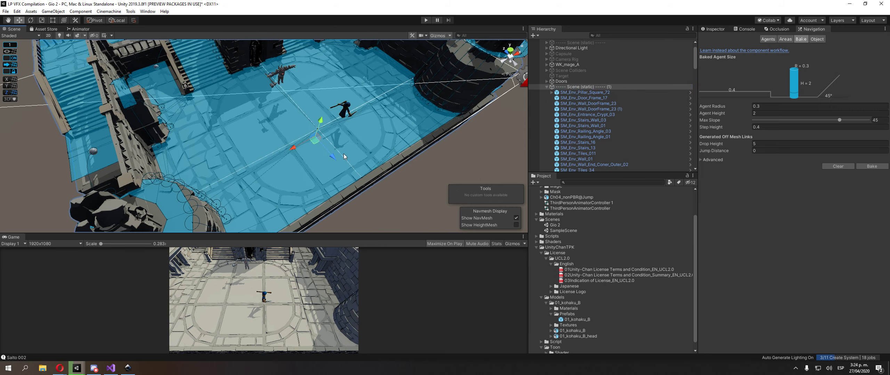
# Step: Set the baked agent radius to 2 and rebake the navigation mesh
pyautogui.moveTo(342, 166); pyautogui.dragTo(298, 144, button='right')
pyautogui.moveTo(297, 145); pyautogui.dragTo(230, 181, button='middle')
pyautogui.hotkey('ctrl', 'z')
pyautogui.moveTo(230, 180); pyautogui.dragTo(218, 183, button='right')
pyautogui.moveTo(218, 182); pyautogui.dragTo(254, 155, button='middle')
pyautogui.moveTo(254, 155); pyautogui.dragTo(138, 96, button='right')
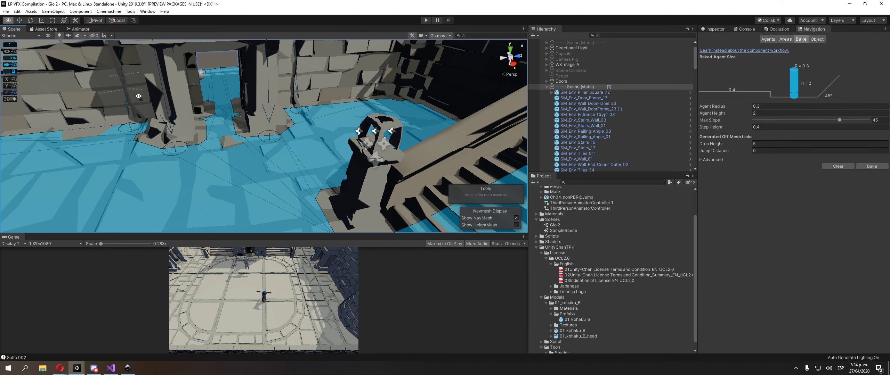
pyautogui.moveTo(224, 135); pyautogui.dragTo(238, 138, button='middle')
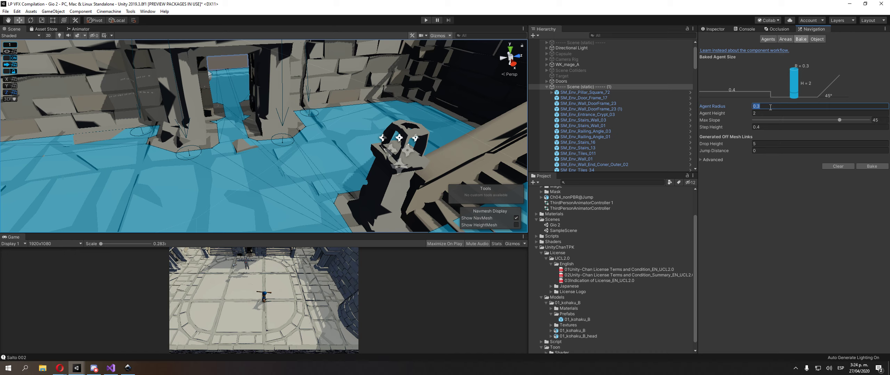
pyautogui.write('2')
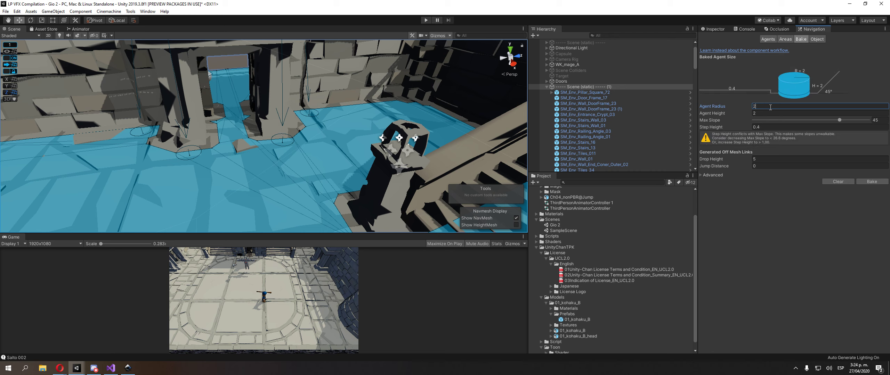
pyautogui.click(873, 182)
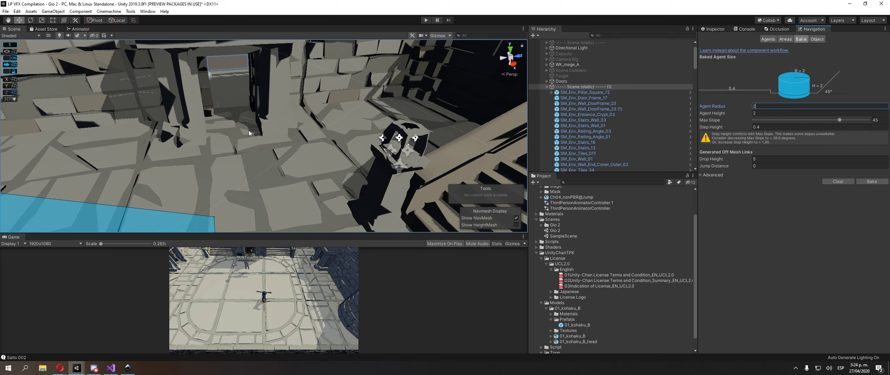
# Step: Examine the rebaked navigation mesh across the courtyard and at the foot of the stairs
pyautogui.scroll(-6, 248, 131)
pyautogui.moveTo(249, 147); pyautogui.dragTo(299, 167, button='right')
pyautogui.moveTo(299, 167); pyautogui.dragTo(375, 139, button='middle')
pyautogui.moveTo(375, 139); pyautogui.dragTo(396, 153, button='right')
pyautogui.moveTo(396, 153); pyautogui.dragTo(402, 171, button='middle')
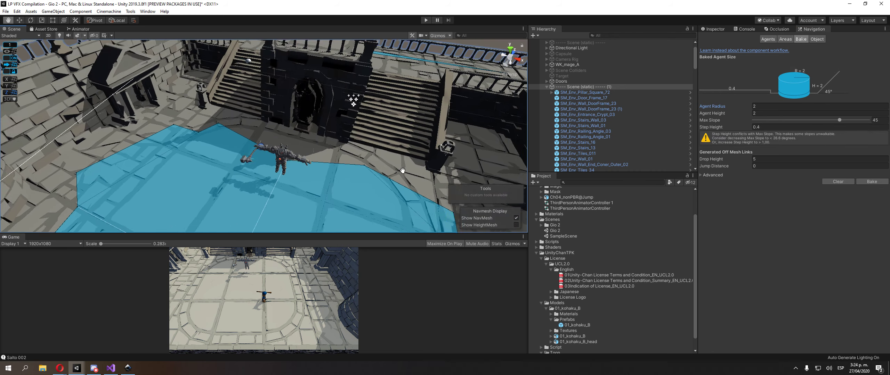
pyautogui.moveTo(402, 170); pyautogui.dragTo(357, 176, button='right')
pyautogui.moveTo(406, 82); pyautogui.dragTo(174, 82, button='right')
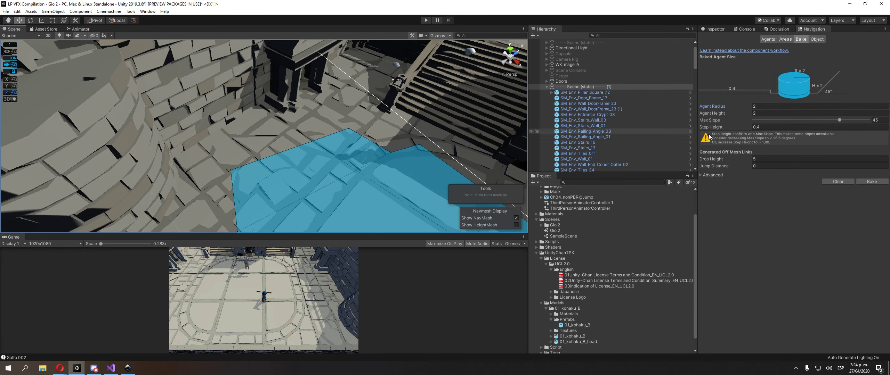
# Step: Set the baked agent radius to 0.35 and rebake the navigation mesh
pyautogui.click(752, 106)
pyautogui.write('0.35')
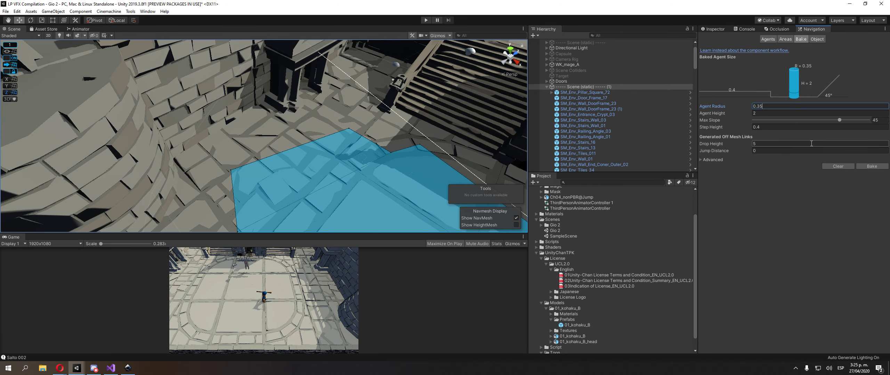
pyautogui.click(859, 167)
# Step: Examine the new navigation mesh along the staircases and the upper walkways
pyautogui.moveTo(395, 163); pyautogui.dragTo(371, 109, button='right')
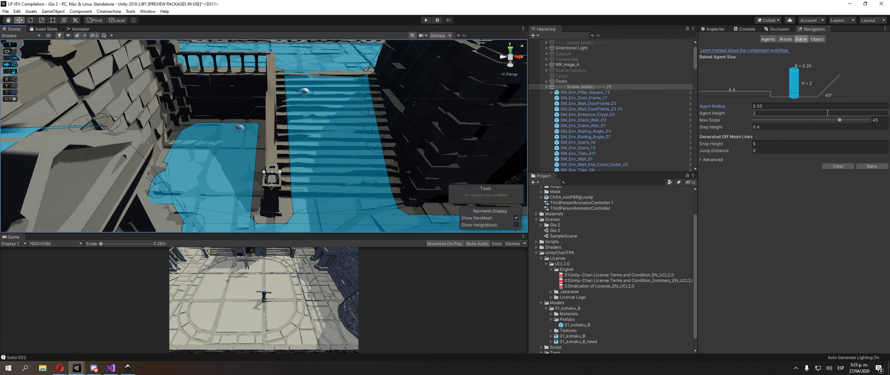
pyautogui.click(801, 117)
pyautogui.moveTo(299, 120); pyautogui.dragTo(278, 188, button='right')
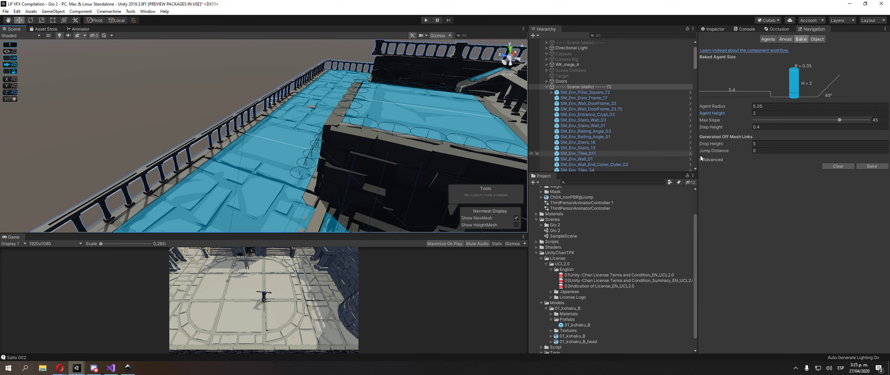
pyautogui.moveTo(316, 128); pyautogui.dragTo(355, 137, button='right')
pyautogui.moveTo(297, 193); pyautogui.dragTo(371, 167, button='right')
# Step: Move Character_BR_MechanicalGolem_01 from the courtyard onto the upper platform above the entrance
pyautogui.click(368, 200)
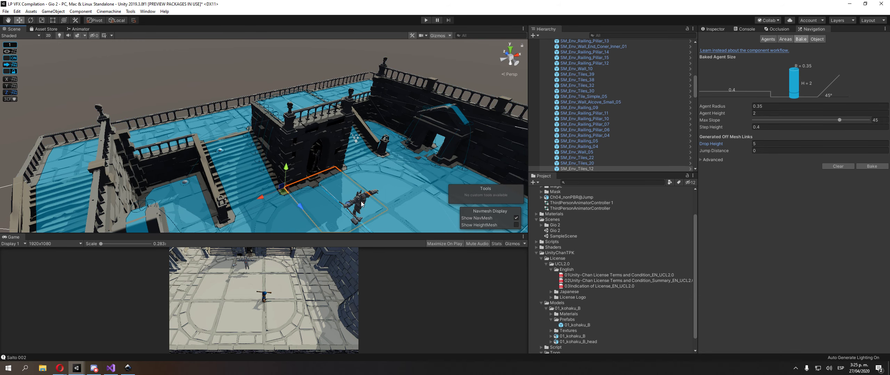
pyautogui.scroll(2, 590, 75)
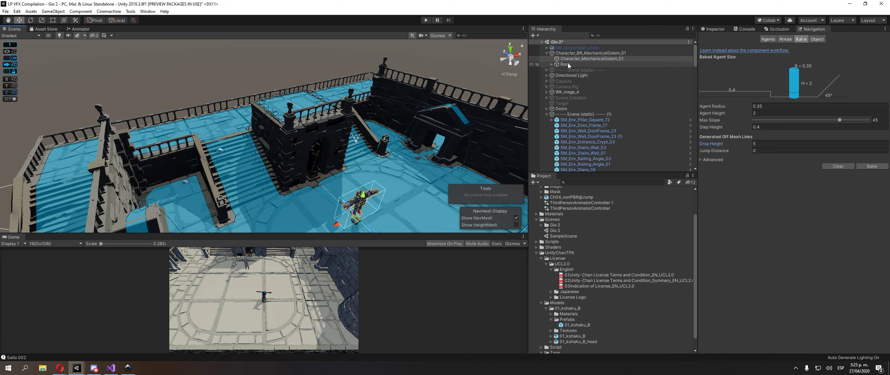
pyautogui.click(591, 53)
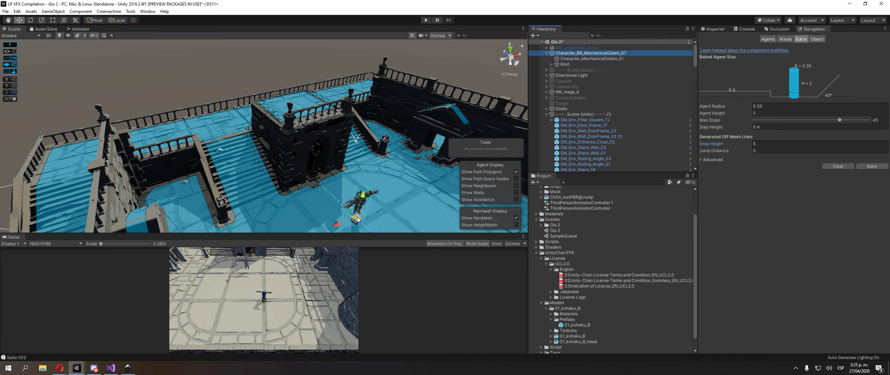
pyautogui.press('f')
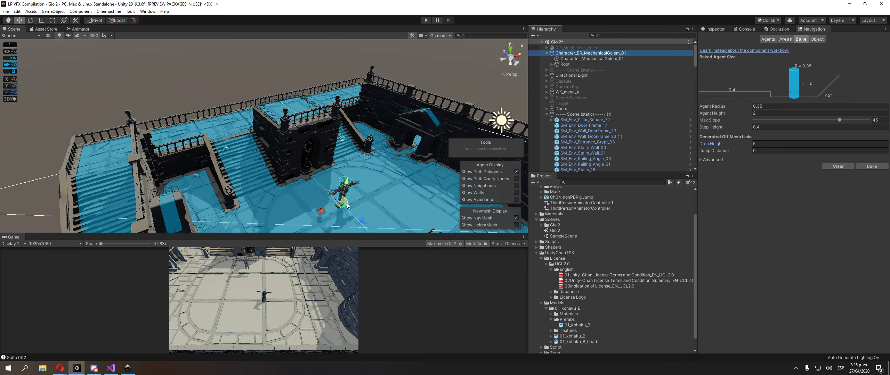
pyautogui.moveTo(263, 160); pyautogui.dragTo(275, 80)
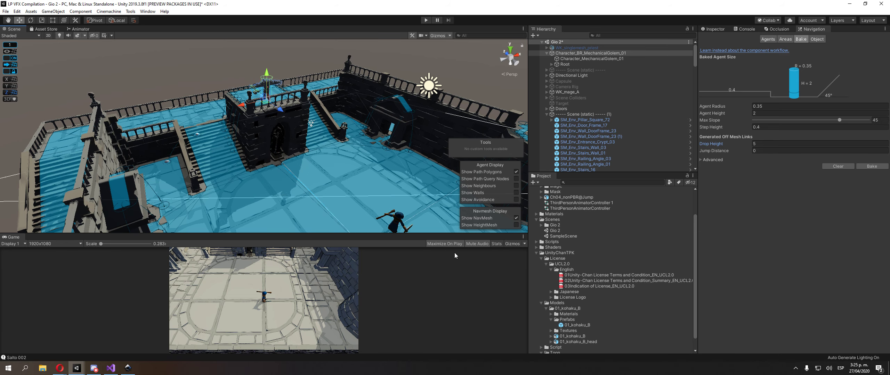
# Step: Playtest the scene, sending the player character around the courtyard and up to the platform, and stop the run
pyautogui.click(425, 20)
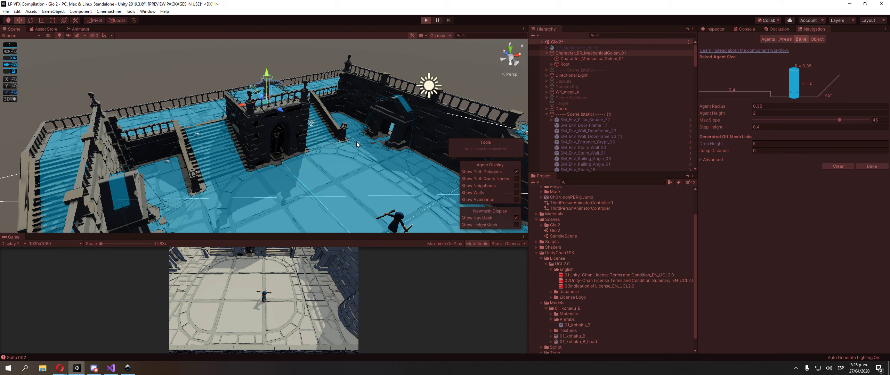
pyautogui.moveTo(342, 151); pyautogui.dragTo(314, 167, button='right')
pyautogui.click(262, 292)
pyautogui.click(269, 252)
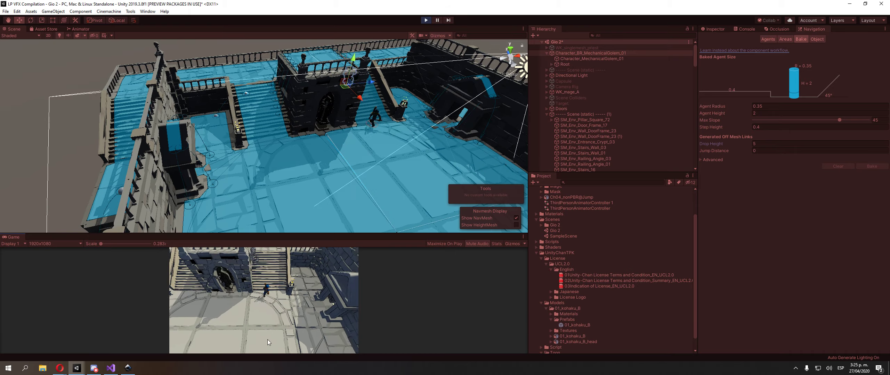
pyautogui.click(204, 319)
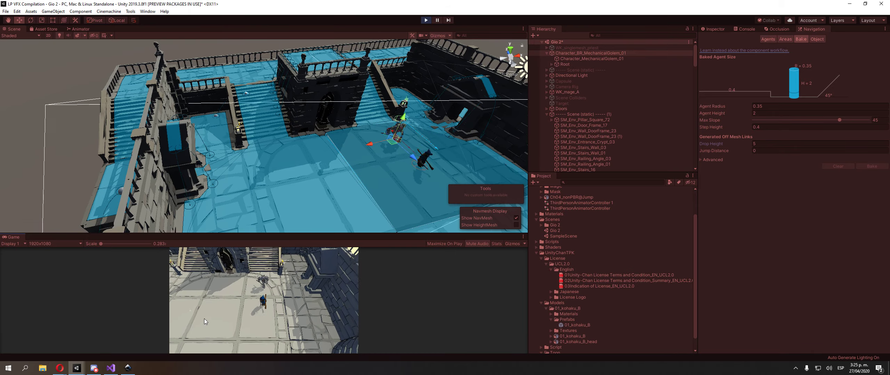
pyautogui.click(269, 340)
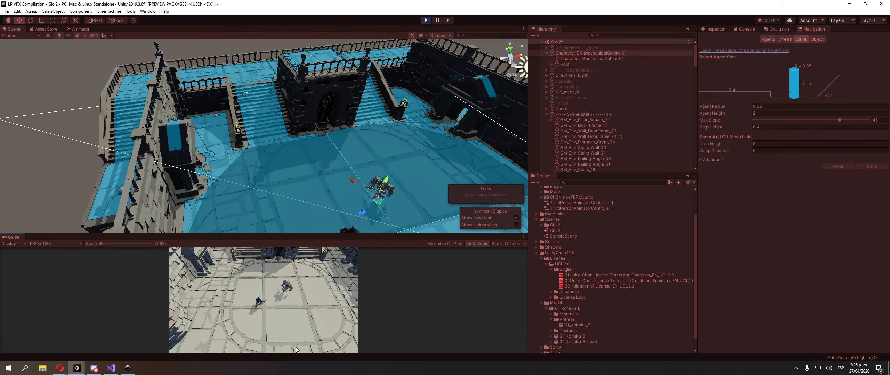
pyautogui.click(339, 306)
pyautogui.click(303, 261)
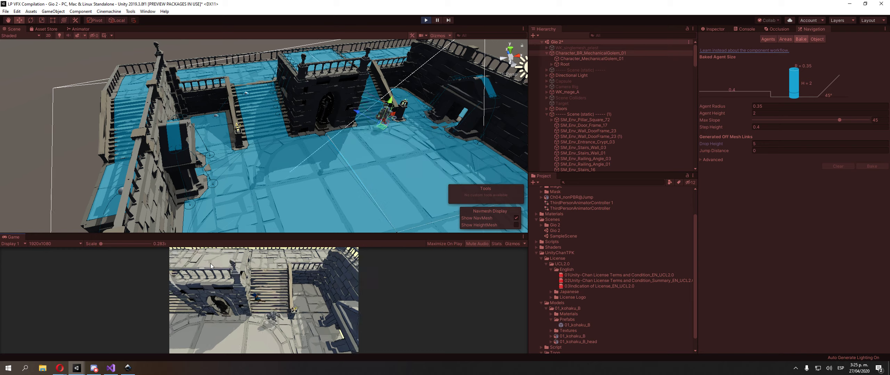
pyautogui.click(426, 20)
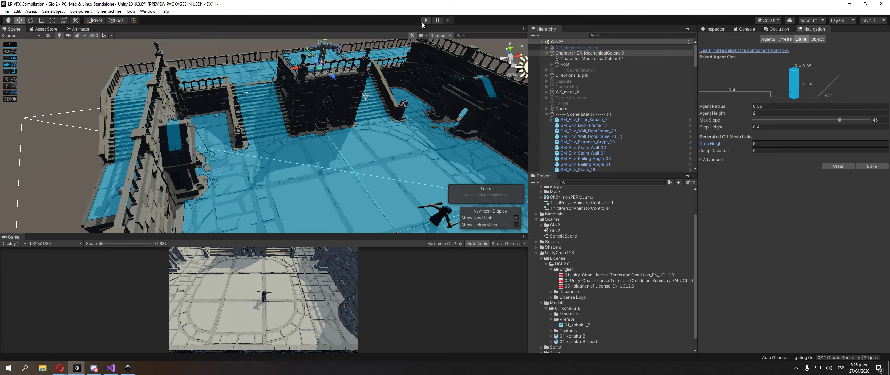
# Step: Open the Drop Height value for editing and inspect the platform ledge beside the golem
pyautogui.press('w')
pyautogui.moveTo(298, 103); pyautogui.dragTo(351, 101, button='right')
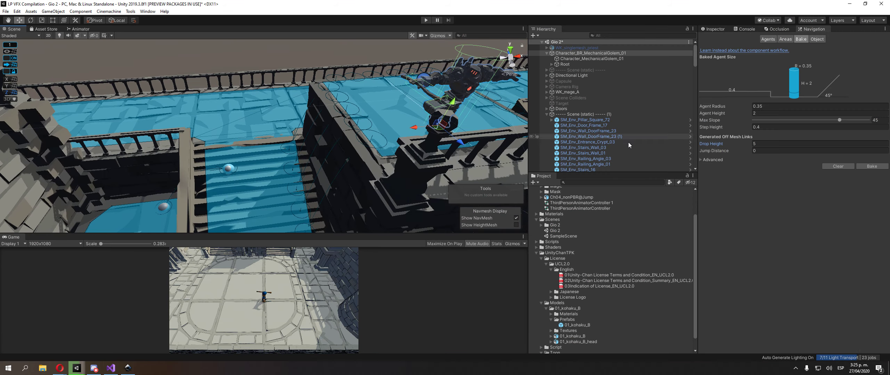
pyautogui.click(771, 142)
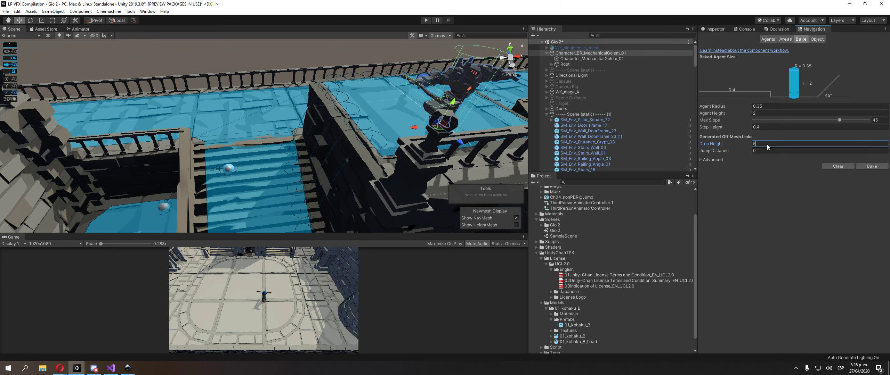
pyautogui.keyDown('alt'); pyautogui.moveTo(410, 100); pyautogui.dragTo(397, 90); pyautogui.keyUp('alt')
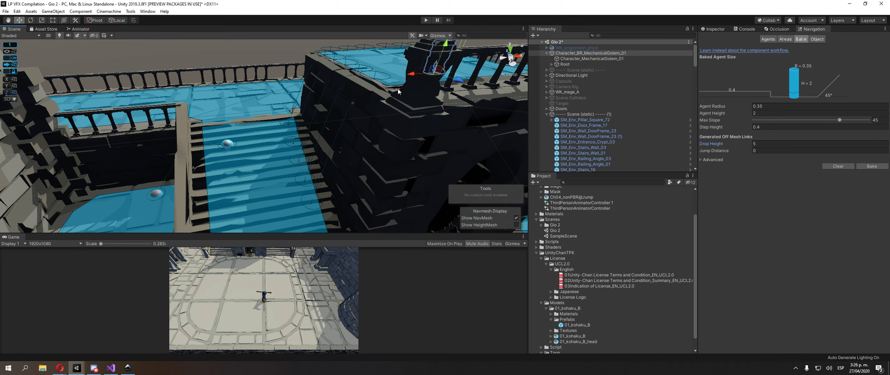
# Step: Select sphere A beside the gap and review its Sphere Collider, Off Mesh Link and Jump Test components
pyautogui.moveTo(305, 119); pyautogui.dragTo(285, 118, button='right')
pyautogui.press('d')
pyautogui.click(298, 114)
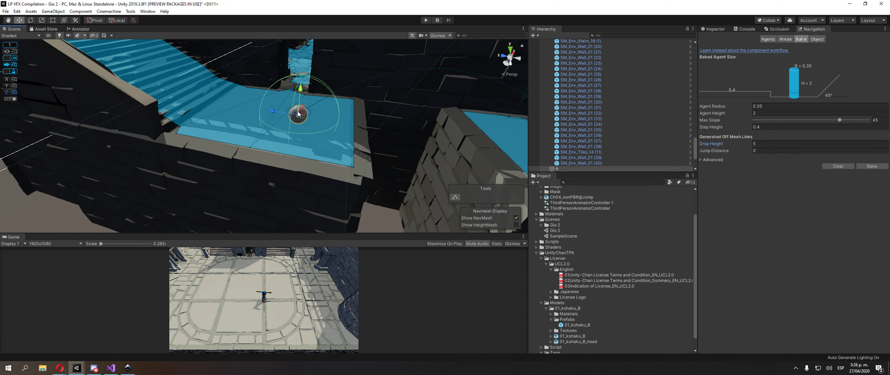
pyautogui.click(711, 29)
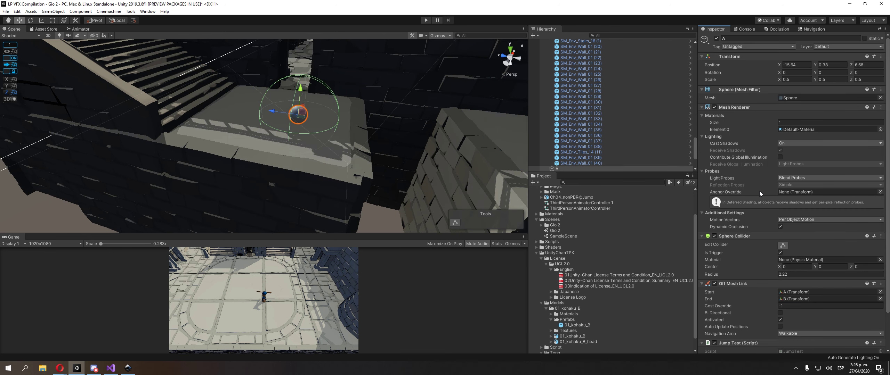
pyautogui.scroll(-3, 751, 190)
pyautogui.moveTo(328, 175); pyautogui.dragTo(364, 160, button='right')
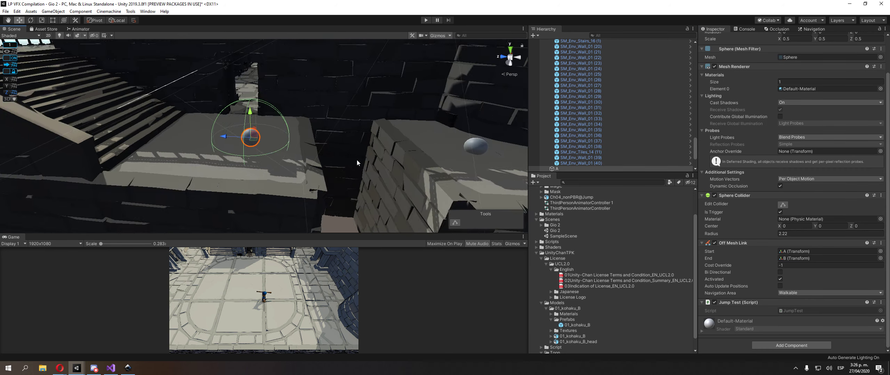
pyautogui.moveTo(364, 160); pyautogui.dragTo(318, 157, button='middle')
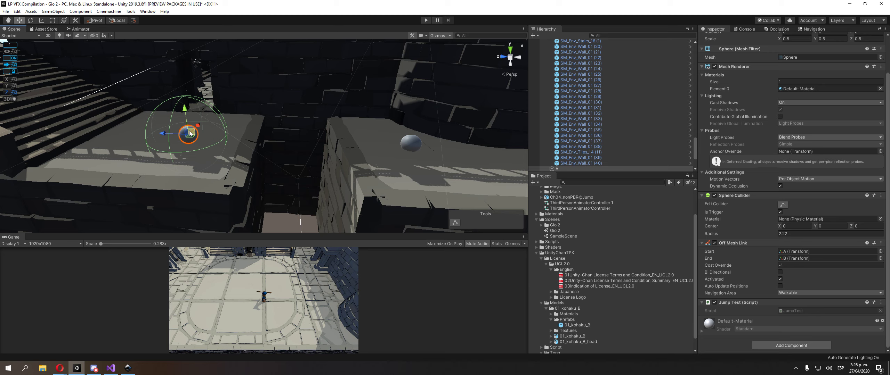
pyautogui.click(418, 145)
pyautogui.click(194, 133)
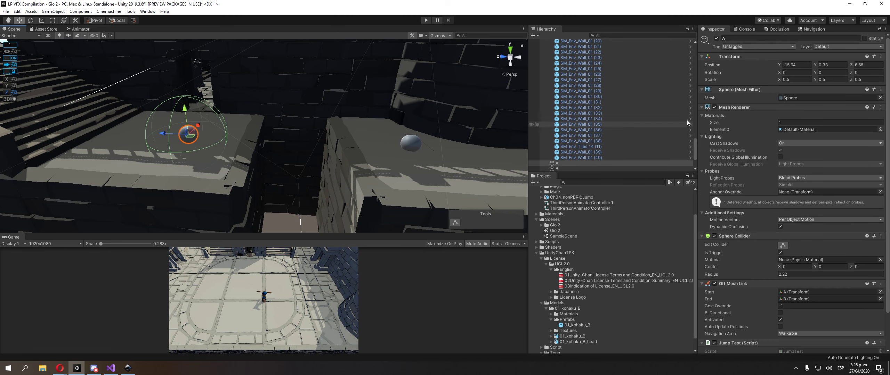
# Step: Show the navigation mesh again and examine the gap between spheres A and B and the surrounding courtyard
pyautogui.click(809, 29)
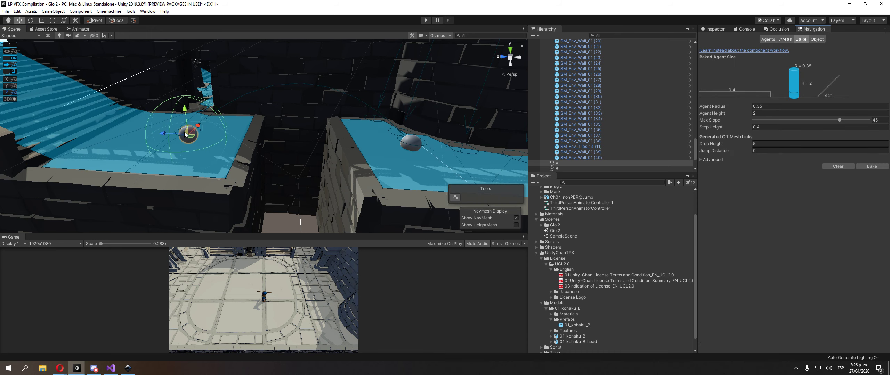
pyautogui.scroll(-1, 423, 150)
pyautogui.click(401, 145)
pyautogui.moveTo(401, 146); pyautogui.dragTo(366, 166, button='right')
pyautogui.moveTo(366, 166); pyautogui.dragTo(279, 205, button='middle')
pyautogui.moveTo(280, 206); pyautogui.dragTo(218, 125, button='right')
pyautogui.moveTo(333, 200); pyautogui.dragTo(320, 154, button='middle')
pyautogui.scroll(-3, 328, 167)
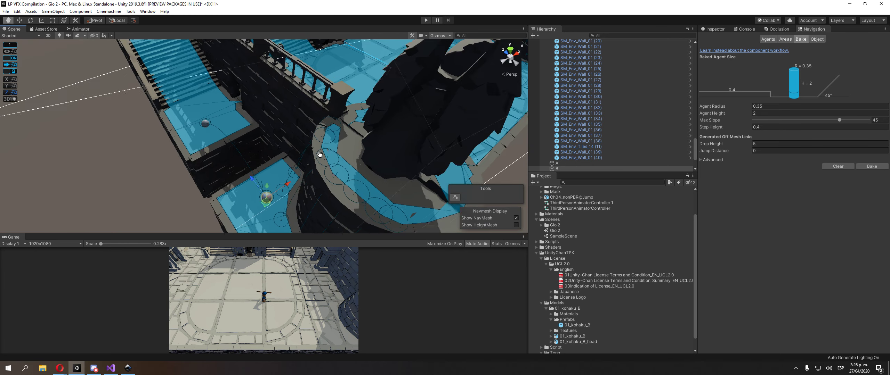
pyautogui.scroll(-4, 318, 147)
pyautogui.moveTo(318, 146); pyautogui.dragTo(415, 98, button='right')
pyautogui.scroll(2, 415, 97)
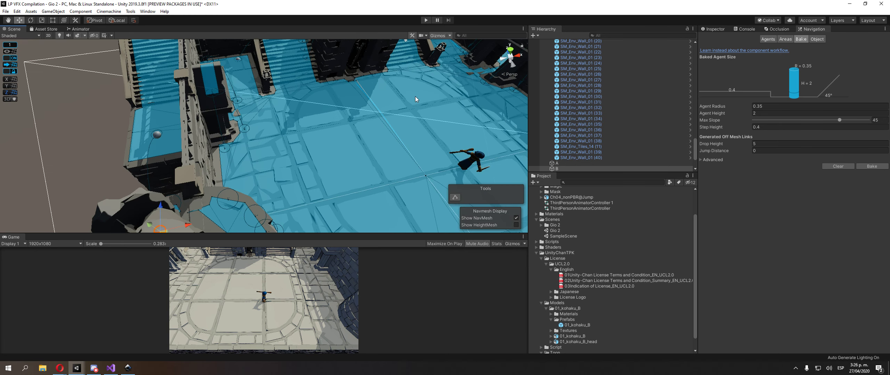
# Step: Collapse the second static scene group, select the mechanical golem and open its EnemyAI script in Visual Studio
pyautogui.click(712, 29)
pyautogui.scroll(10, 627, 88)
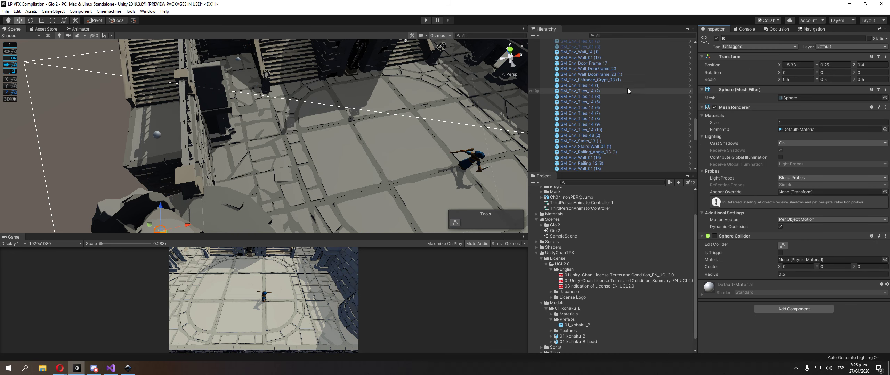
pyautogui.moveTo(694, 115); pyautogui.dragTo(692, 54)
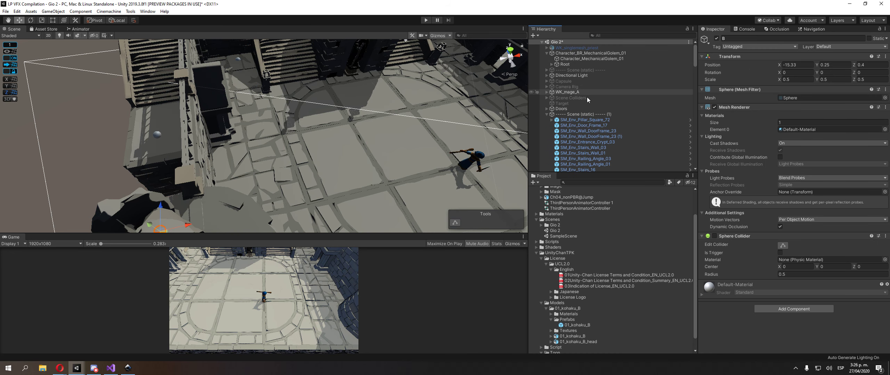
pyautogui.click(592, 114)
pyautogui.press('Left')
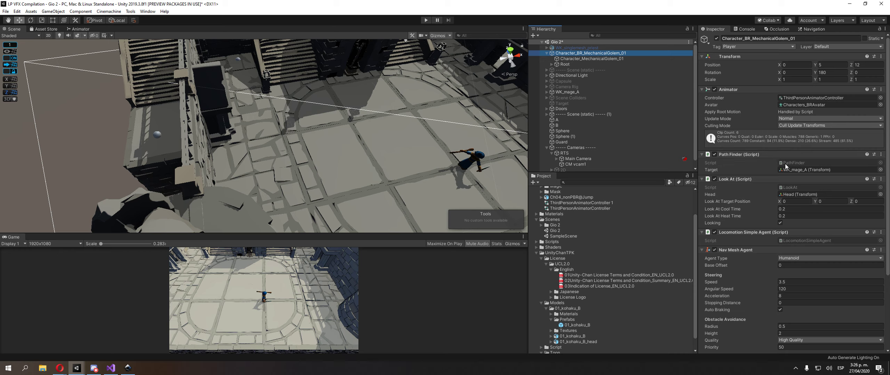
pyautogui.click(799, 298)
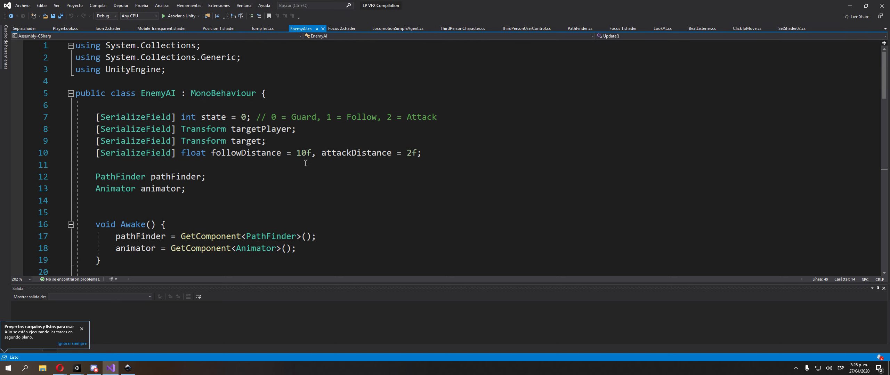
# Step: Examine the state variable in EnemyAI.cs and the comment listing the Guard, Follow and Attack states
pyautogui.click(217, 117)
pyautogui.doubleClick(218, 119)
pyautogui.doubleClick(303, 117)
pyautogui.doubleClick(339, 118)
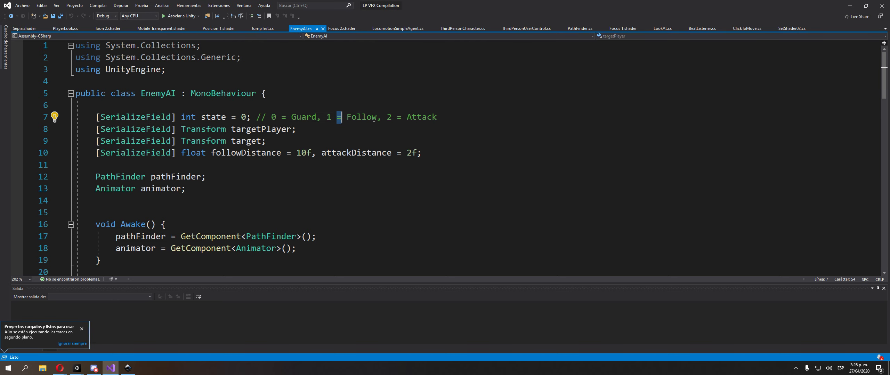
pyautogui.doubleClick(423, 117)
pyautogui.doubleClick(312, 117)
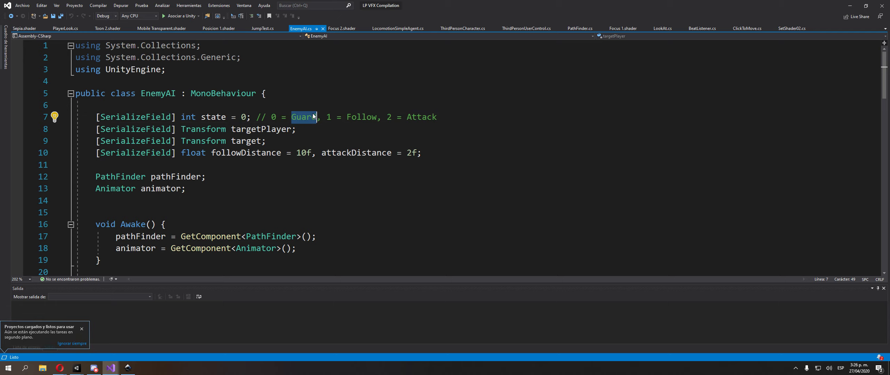
pyautogui.click(278, 117)
pyautogui.scroll(-1, 328, 108)
pyautogui.scroll(1, 326, 109)
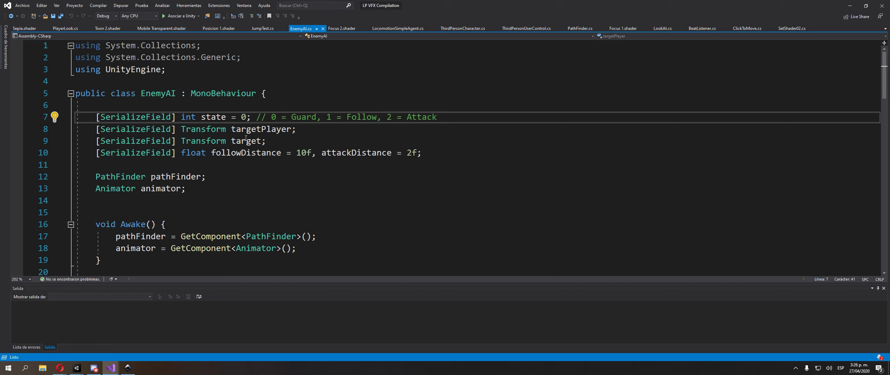
# Step: Review the targetPlayer and target fields and the default followDistance and attackDistance values
pyautogui.doubleClick(260, 128)
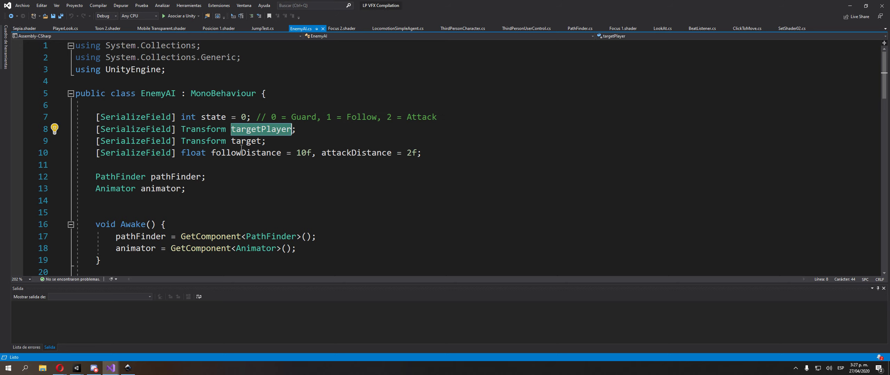
pyautogui.doubleClick(247, 141)
pyautogui.doubleClick(254, 132)
pyautogui.scroll(-2, 304, 164)
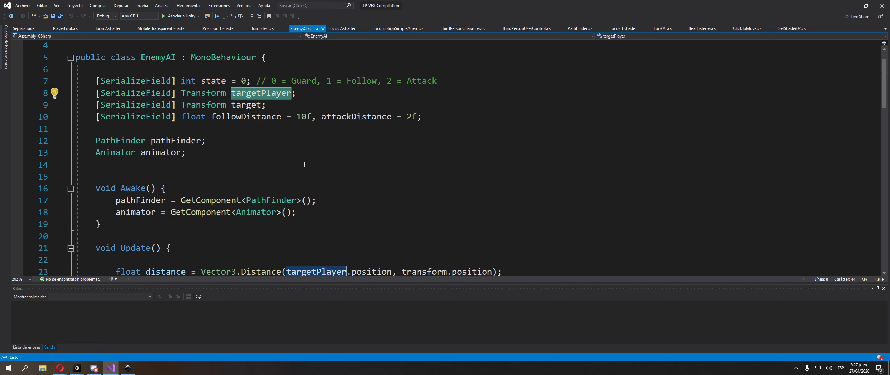
pyautogui.scroll(1, 187, 120)
pyautogui.scroll(-1, 172, 91)
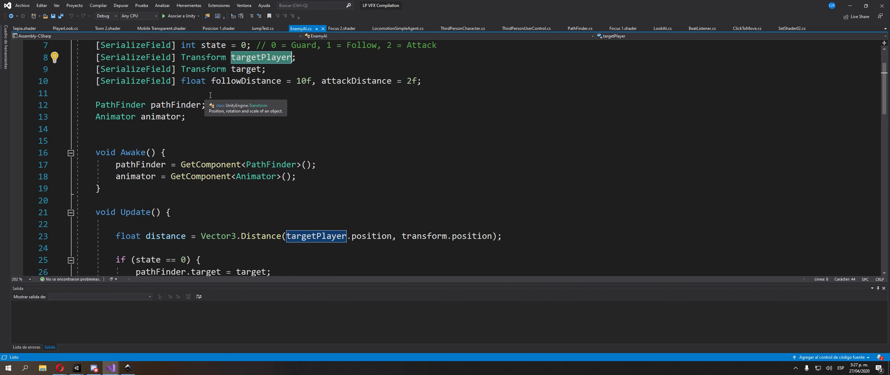
pyautogui.moveTo(282, 81); pyautogui.dragTo(306, 86)
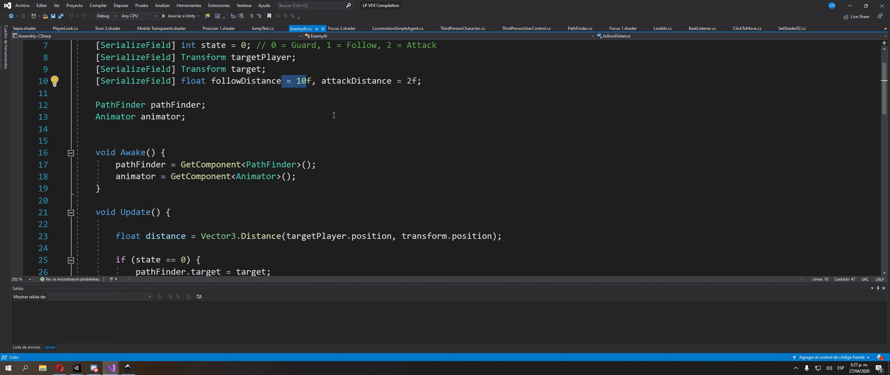
pyautogui.moveTo(361, 82); pyautogui.dragTo(417, 84)
pyautogui.scroll(-3, 400, 115)
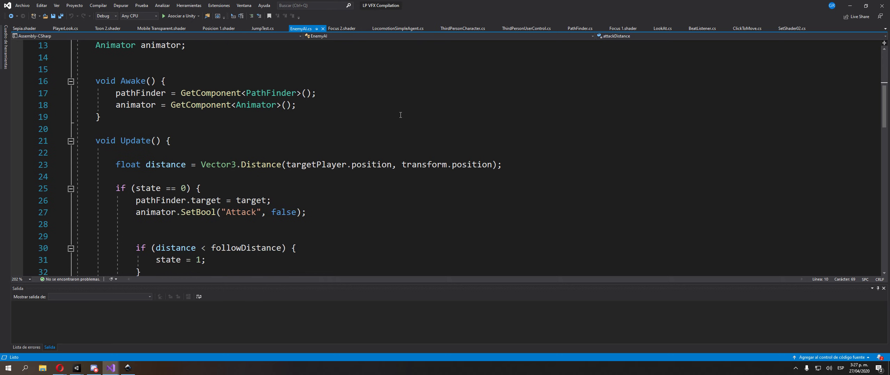
# Step: Examine how Update calculates the distance between targetPlayer and the enemy with Vector3.Distance
pyautogui.scroll(-1, 401, 115)
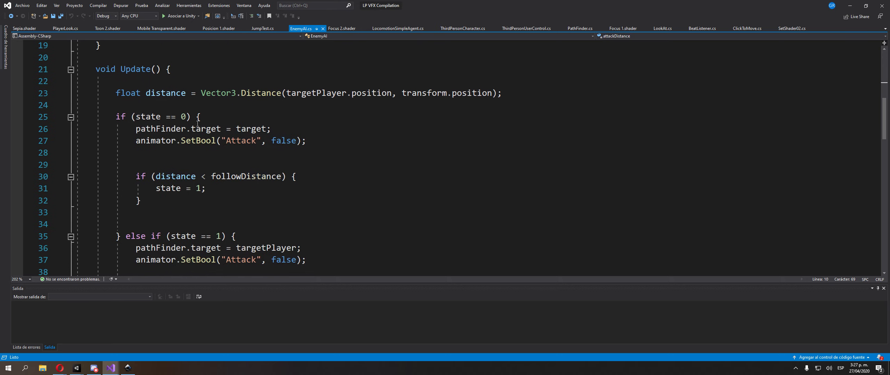
pyautogui.click(185, 93)
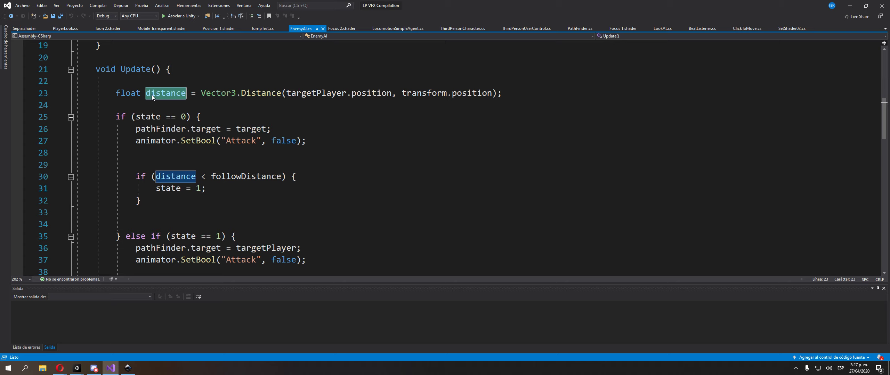
pyautogui.moveTo(286, 93); pyautogui.dragTo(492, 94)
pyautogui.moveTo(291, 94); pyautogui.dragTo(391, 94)
# Step: Compare the state == 0 condition in Update with the state comment at the start of the class
pyautogui.click(143, 129)
pyautogui.doubleClick(143, 118)
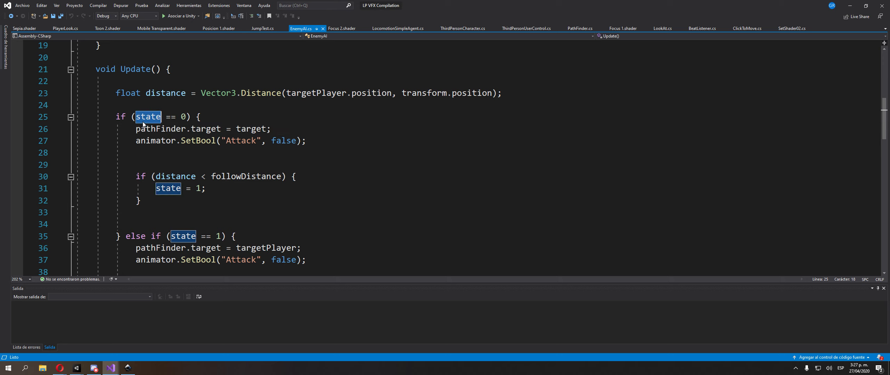
pyautogui.scroll(6, 143, 124)
pyautogui.click(369, 129)
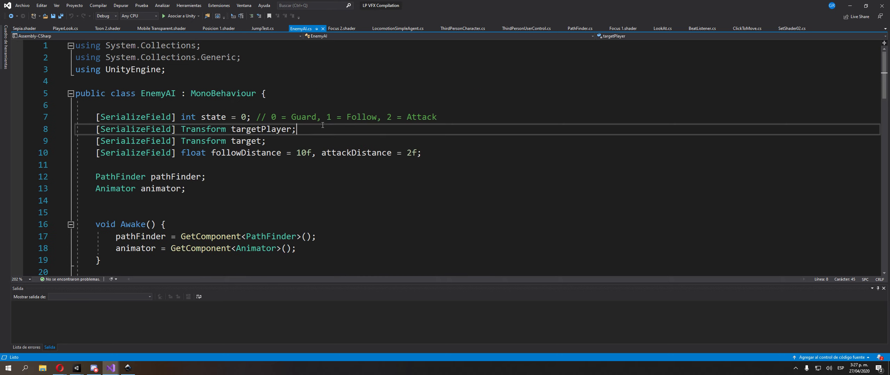
pyautogui.scroll(-4, 308, 145)
pyautogui.scroll(-2, 277, 154)
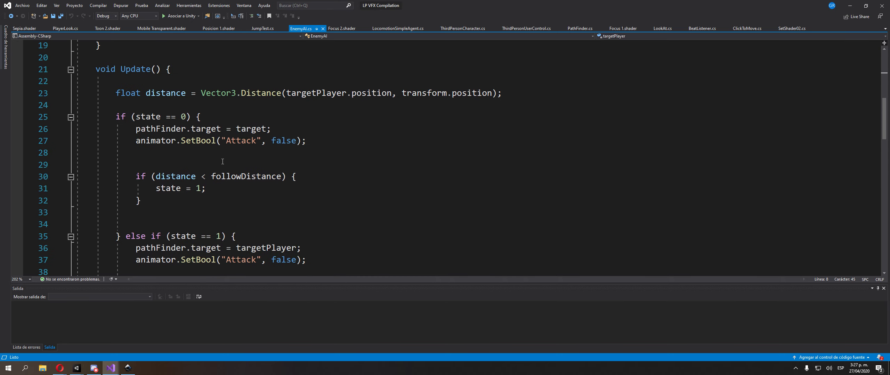
# Step: Review the state 0 branch, examining the pathFinder.target assignment and the animator's Attack SetBool call
pyautogui.click(198, 154)
pyautogui.doubleClick(283, 141)
pyautogui.doubleClick(156, 141)
pyautogui.doubleClick(193, 142)
pyautogui.click(157, 165)
pyautogui.doubleClick(178, 132)
pyautogui.doubleClick(244, 131)
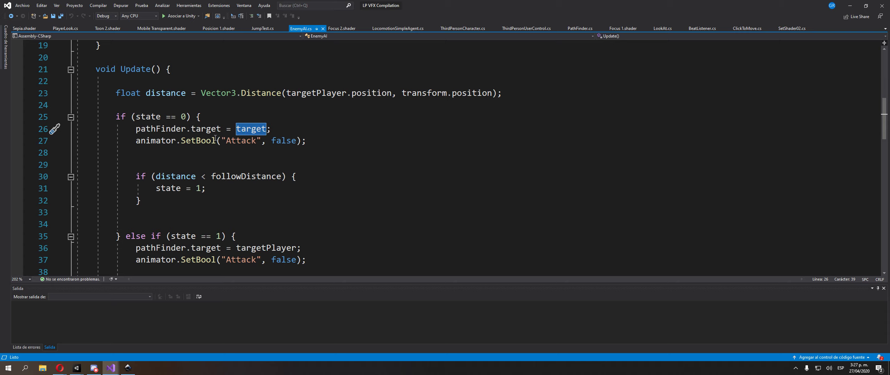
pyautogui.moveTo(131, 129); pyautogui.dragTo(275, 130)
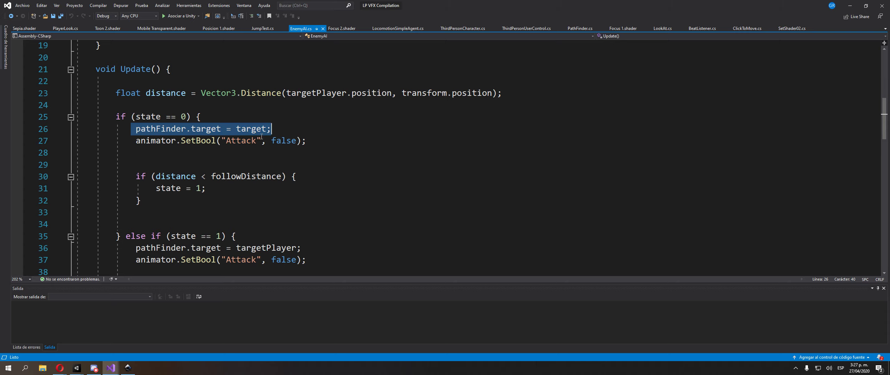
pyautogui.click(187, 135)
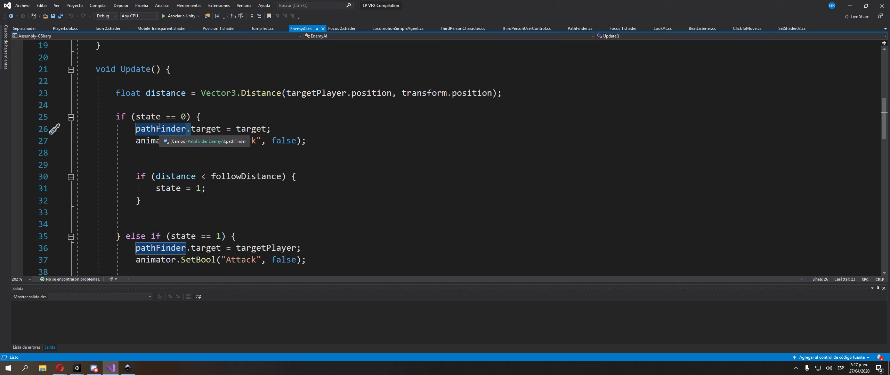
pyautogui.click(218, 128)
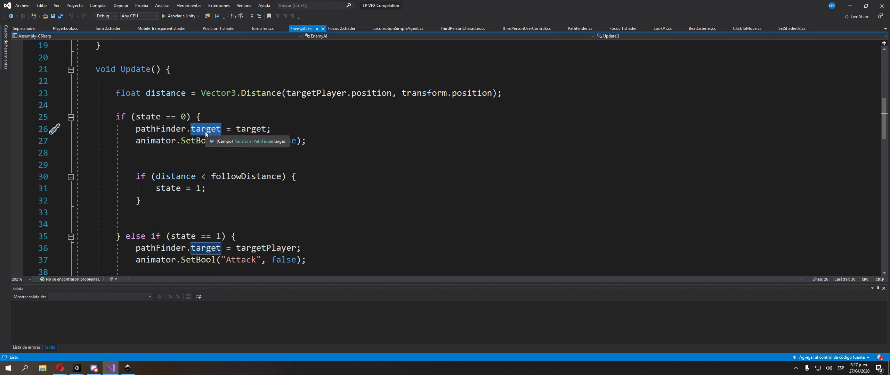
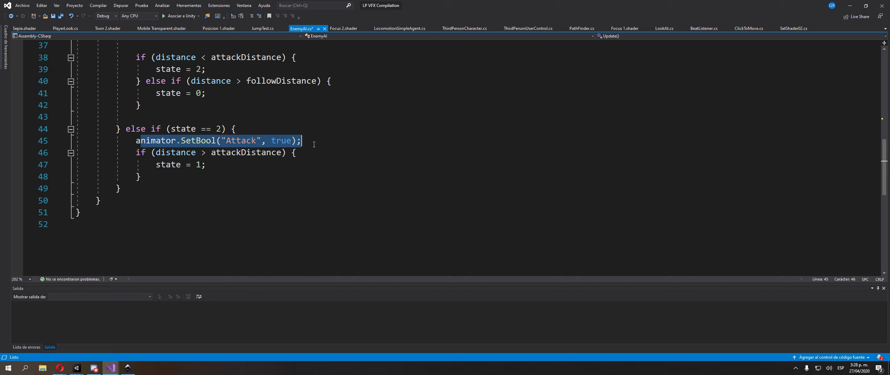
# Step: Review the state 2 branch, examining its attackDistance check and the change back to state 1
pyautogui.click(310, 151)
pyautogui.moveTo(131, 154); pyautogui.dragTo(266, 156)
pyautogui.moveTo(150, 165); pyautogui.dragTo(201, 175)
pyautogui.scroll(4, 143, 189)
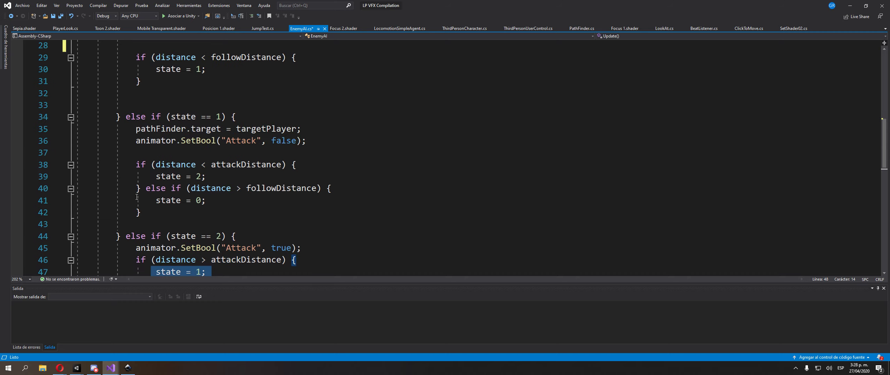
# Step: Review the state 1 branch, its followDistance check and the return to state 0, and go back to the field declarations
pyautogui.moveTo(139, 151); pyautogui.dragTo(186, 165)
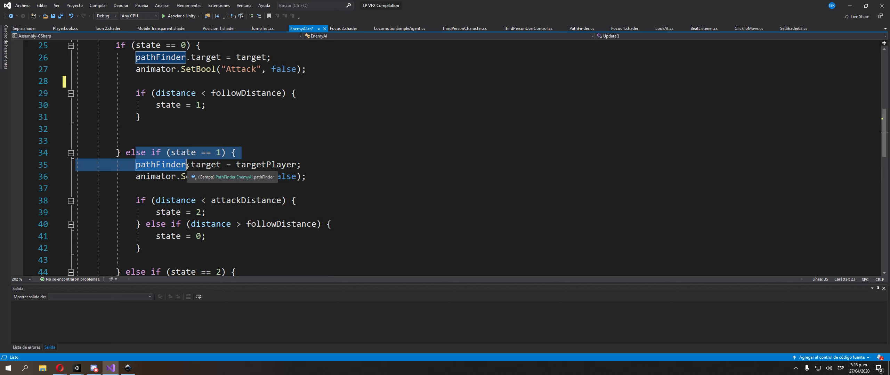
pyautogui.scroll(-1, 156, 168)
pyautogui.moveTo(151, 188); pyautogui.dragTo(266, 188)
pyautogui.moveTo(153, 203); pyautogui.dragTo(207, 201)
pyautogui.scroll(3, 198, 140)
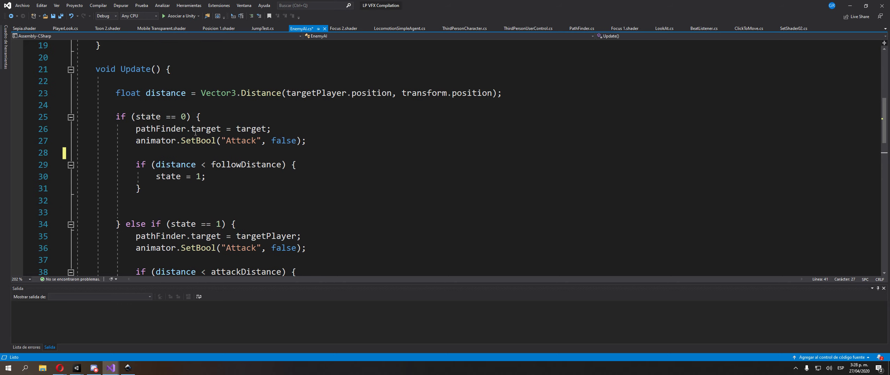
pyautogui.scroll(4, 212, 123)
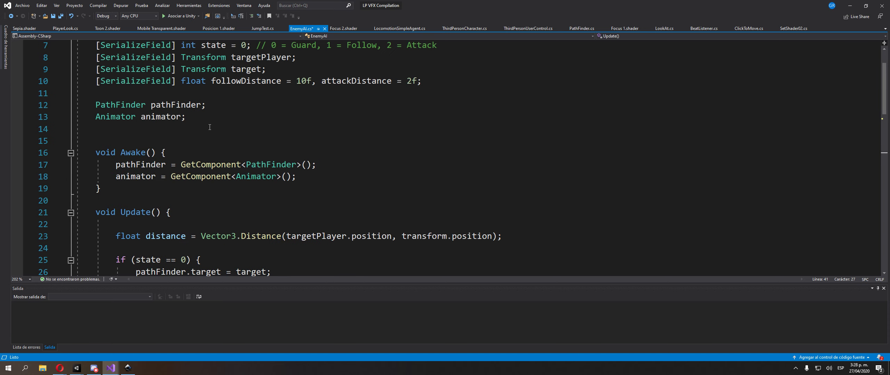
# Step: Switch to the LP VFX Compilation project in Unity, set the golem's Nav Mesh Agent speed to 2.5 and playtest the scene
pyautogui.moveTo(80, 369)
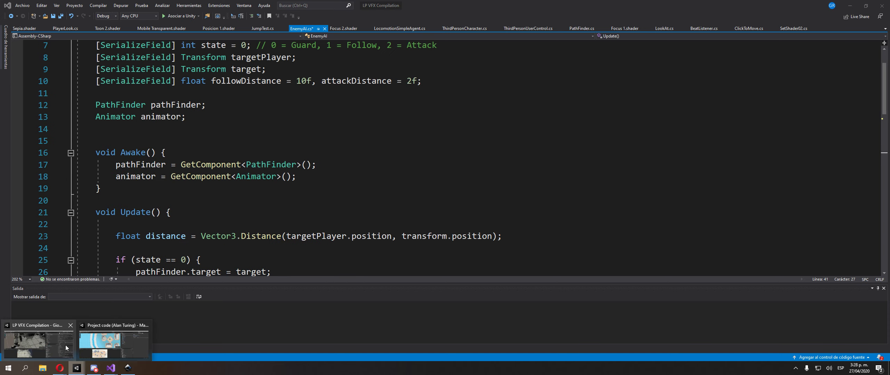
pyautogui.click(53, 357)
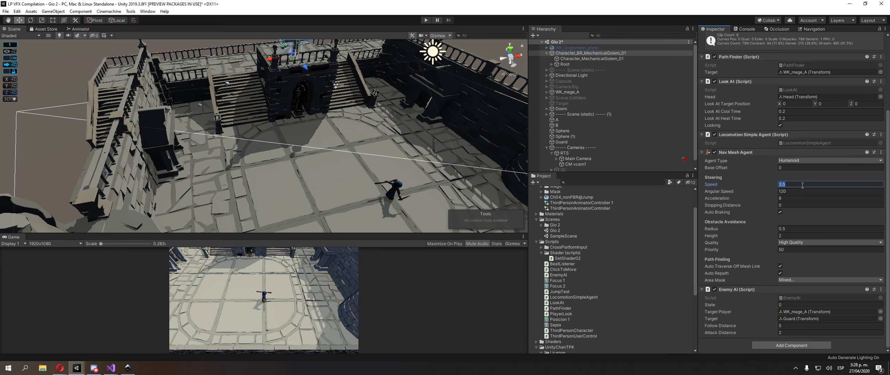
pyautogui.click(425, 20)
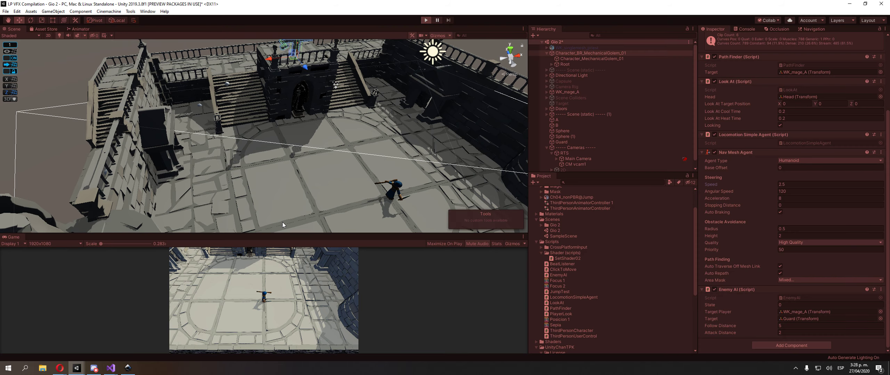
pyautogui.click(280, 253)
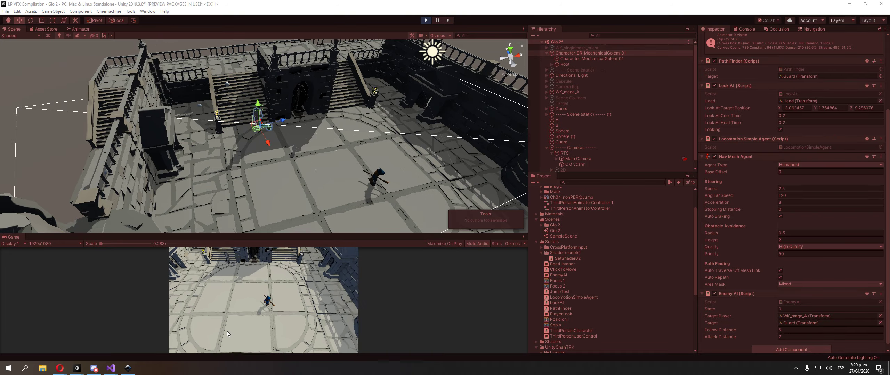
pyautogui.click(426, 20)
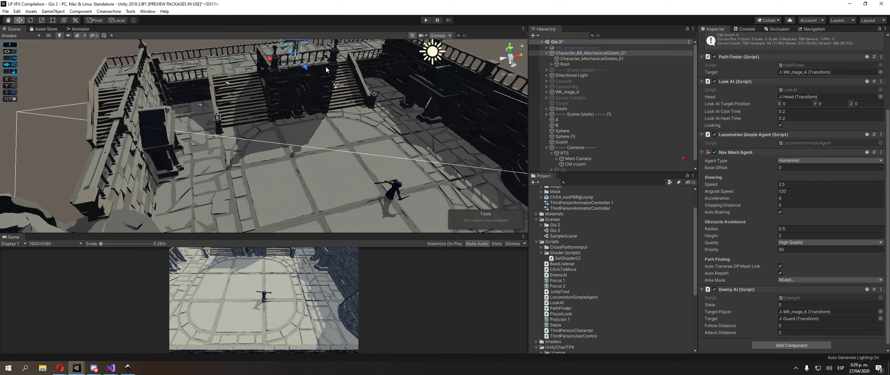
# Step: Locate the Guard object assigned as the golem's Enemy AI target, inspect it on the platform, and reselect the golem to recheck the reference
pyautogui.click(800, 320)
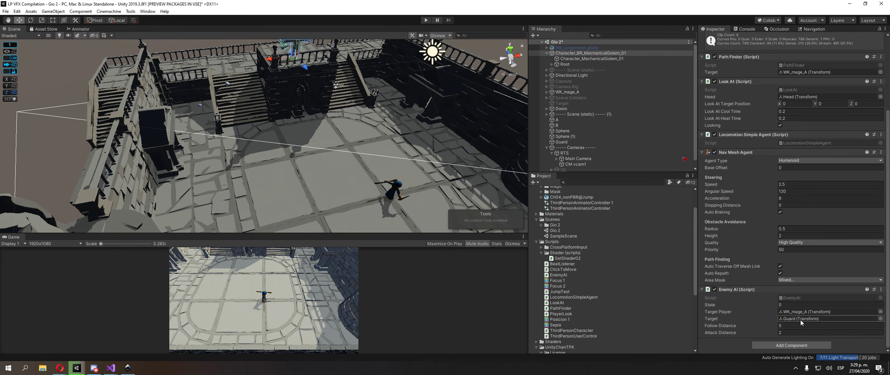
pyautogui.click(800, 320)
pyautogui.click(566, 142)
pyautogui.scroll(2, 375, 132)
pyautogui.moveTo(376, 132); pyautogui.dragTo(382, 202, button='middle')
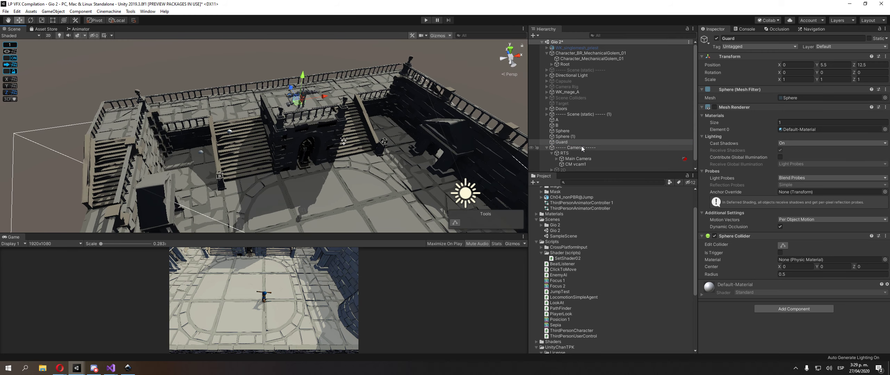
pyautogui.click(587, 53)
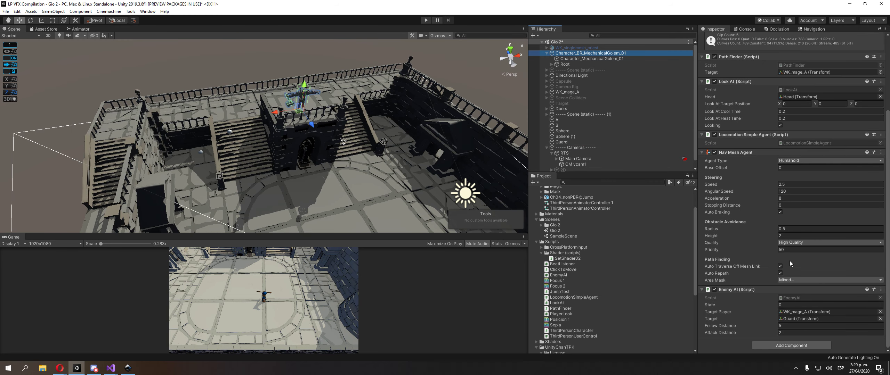
pyautogui.click(803, 319)
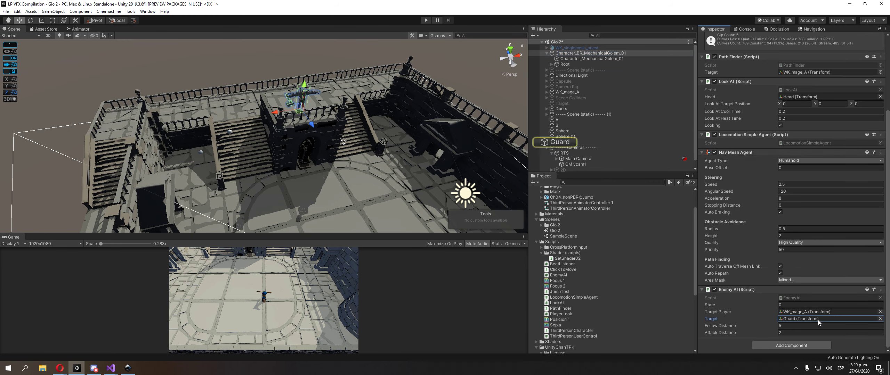
# Step: Select the Guard object, switch to the EnemyAI script in Visual Studio and review the path target and Attack lines of states 0 and 1
pyautogui.click(560, 142)
pyautogui.moveTo(111, 368)
pyautogui.click(91, 342)
pyautogui.scroll(-10, 205, 187)
pyautogui.scroll(5, 214, 178)
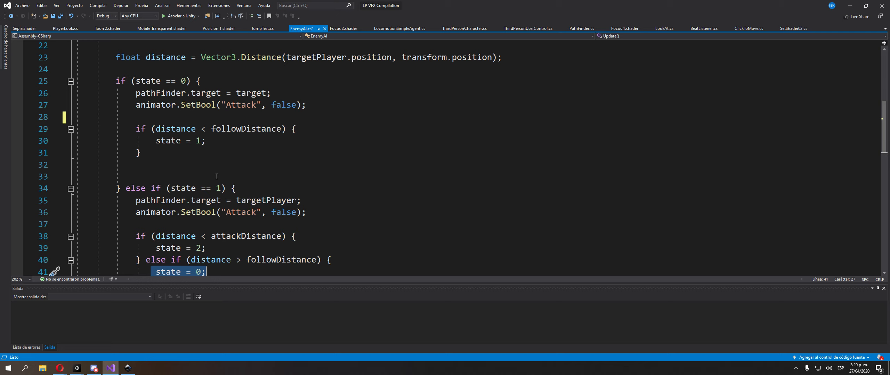
pyautogui.doubleClick(245, 97)
pyautogui.scroll(-2, 245, 104)
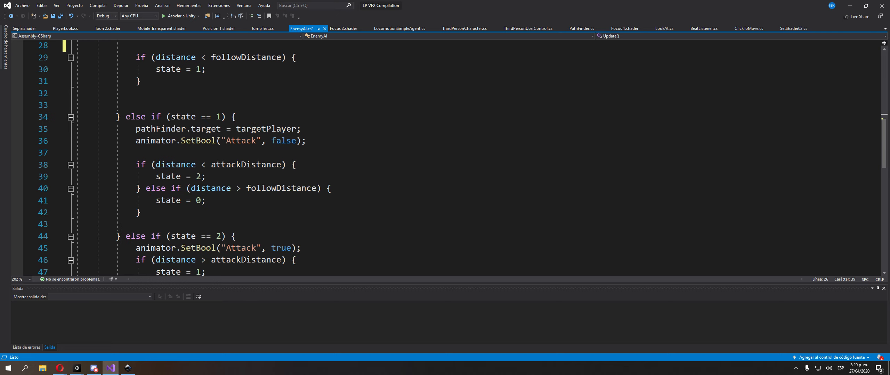
pyautogui.doubleClick(153, 142)
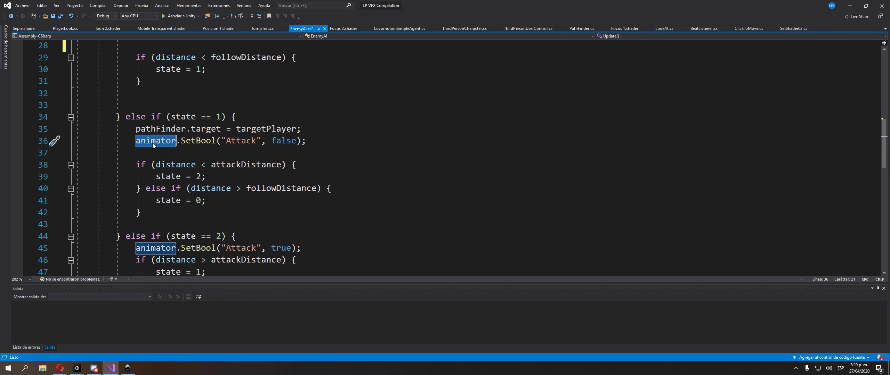
pyautogui.click(236, 129)
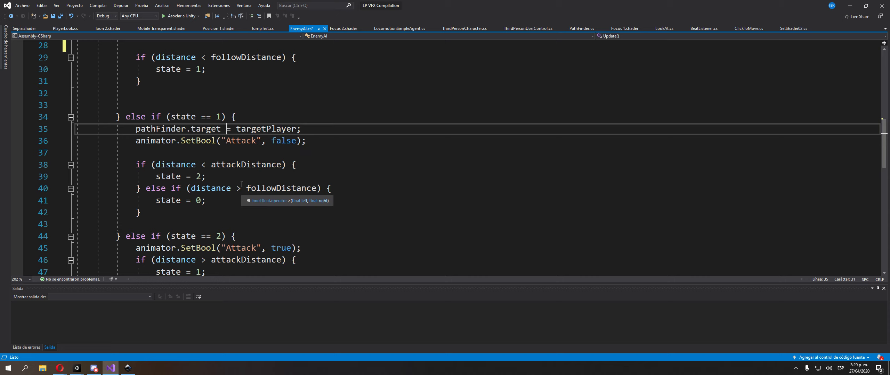
# Step: Check the pathFinder declaration and its assignment in Awake, and examine the state 0 line that sends the path finder to target
pyautogui.press('Home')
pyautogui.scroll(9, 242, 185)
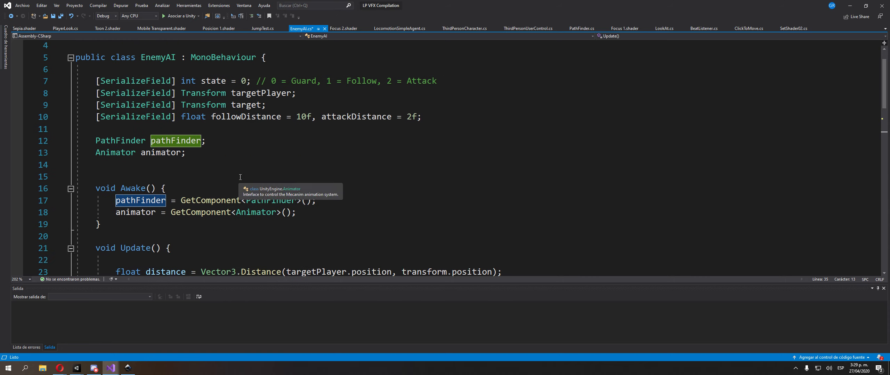
pyautogui.scroll(-6, 297, 161)
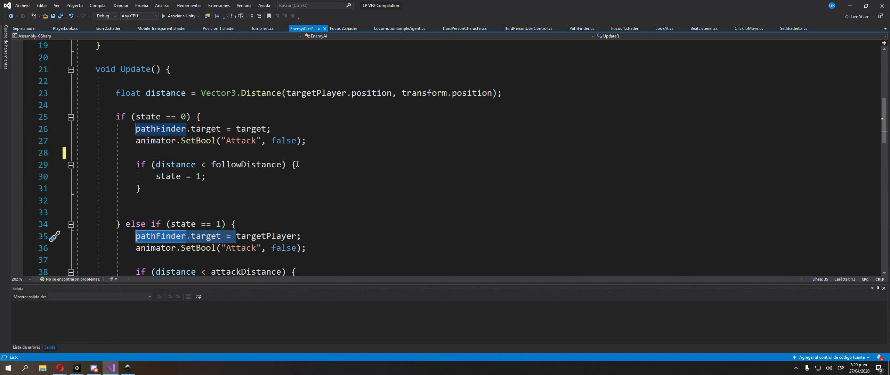
pyautogui.scroll(-1, 297, 164)
pyautogui.moveTo(278, 94); pyautogui.dragTo(139, 94)
pyautogui.doubleClick(253, 94)
pyautogui.click(252, 93)
# Step: Return to the LP VFX Compilation project in Unity and examine the Guard object beside the golem on the platform
pyautogui.moveTo(75, 373)
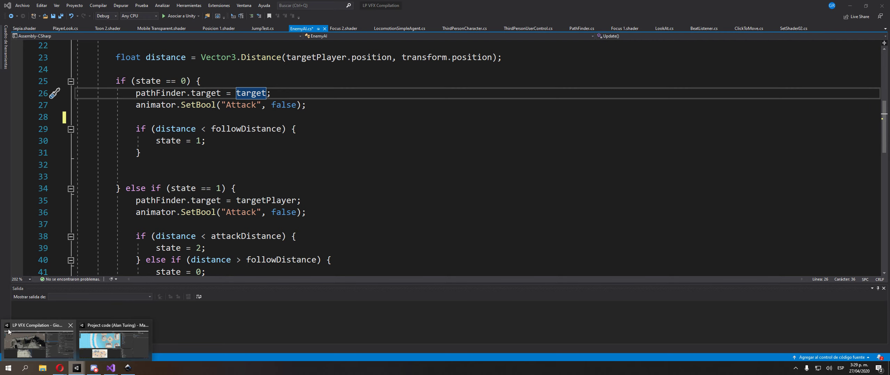
pyautogui.click(38, 344)
pyautogui.moveTo(307, 117); pyautogui.dragTo(402, 148, button='right')
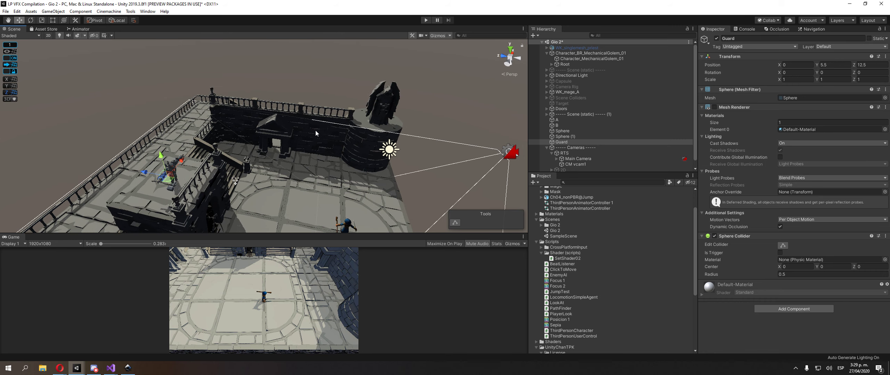
pyautogui.scroll(3, 316, 131)
pyautogui.moveTo(262, 119); pyautogui.dragTo(386, 101, button='middle')
pyautogui.scroll(2, 386, 101)
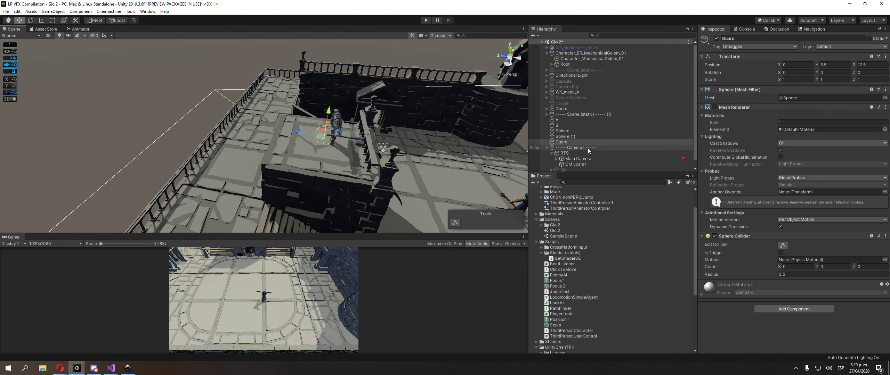
pyautogui.scroll(-1, 588, 148)
# Step: Move sphere marker A from the lower tile outside the building up to the walkway at X 3, Y 2, Z 17
pyautogui.click(581, 140)
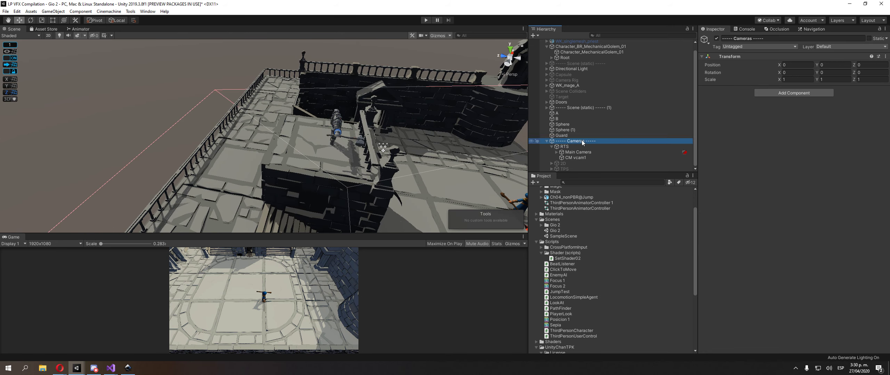
pyautogui.press('Left')
pyautogui.click(570, 164)
pyautogui.scroll(-4, 371, 134)
pyautogui.moveTo(372, 180); pyautogui.dragTo(368, 151, button='middle')
pyautogui.keyDown('alt'); pyautogui.moveTo(368, 152); pyautogui.dragTo(349, 192); pyautogui.keyUp('alt')
pyautogui.click(330, 205)
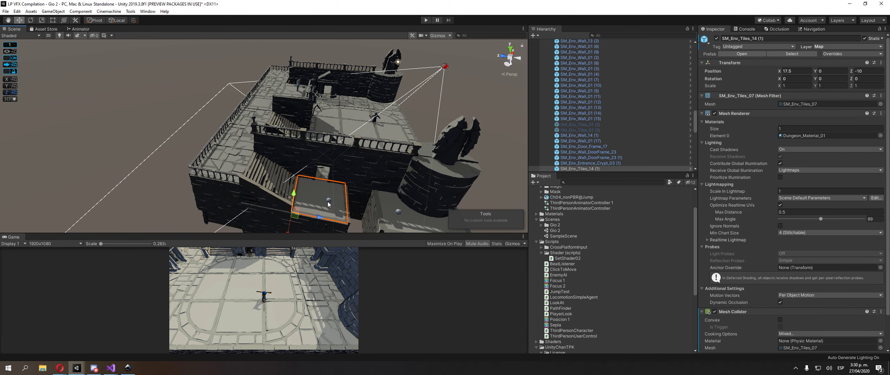
pyautogui.click(329, 203)
pyautogui.moveTo(328, 205); pyautogui.dragTo(260, 113)
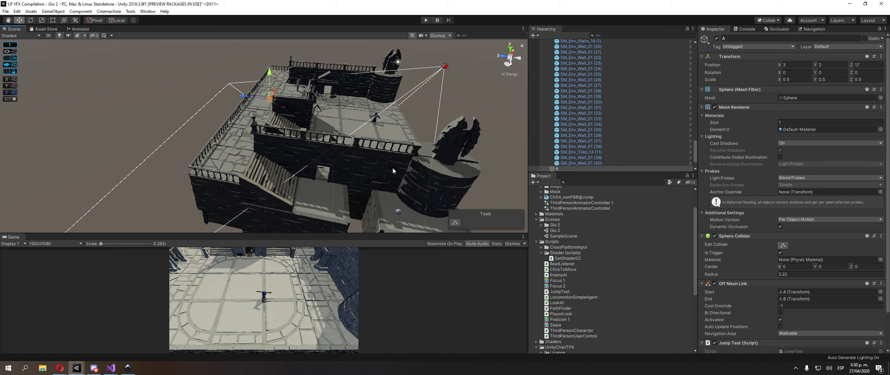
# Step: Move sphere marker B from outside the building onto the edge of the golem's raised platform
pyautogui.click(398, 213)
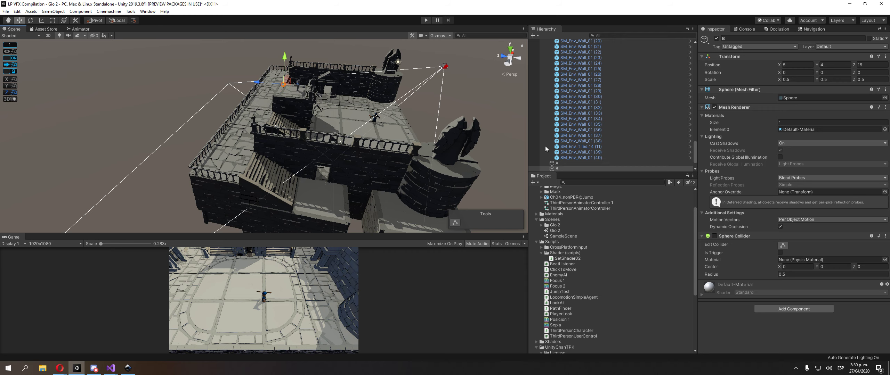
pyautogui.doubleClick(591, 170)
pyautogui.moveTo(285, 111); pyautogui.dragTo(266, 110, button='right')
pyautogui.moveTo(191, 89); pyautogui.dragTo(300, 149)
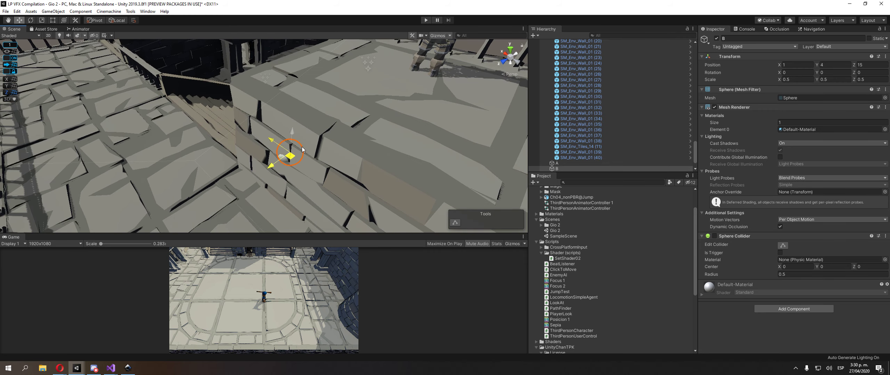
pyautogui.moveTo(370, 140); pyautogui.dragTo(383, 110)
# Step: Place sphere A on the walkway below the platform wall at X 0, Z 17, and lower it without grid snapping to Y 2.505
pyautogui.moveTo(386, 153); pyautogui.dragTo(274, 139, button='right')
pyautogui.doubleClick(565, 164)
pyautogui.moveTo(262, 142); pyautogui.dragTo(328, 200)
pyautogui.moveTo(318, 163); pyautogui.dragTo(323, 129)
pyautogui.scroll(-3, 374, 159)
pyautogui.moveTo(374, 159); pyautogui.dragTo(330, 202, button='middle')
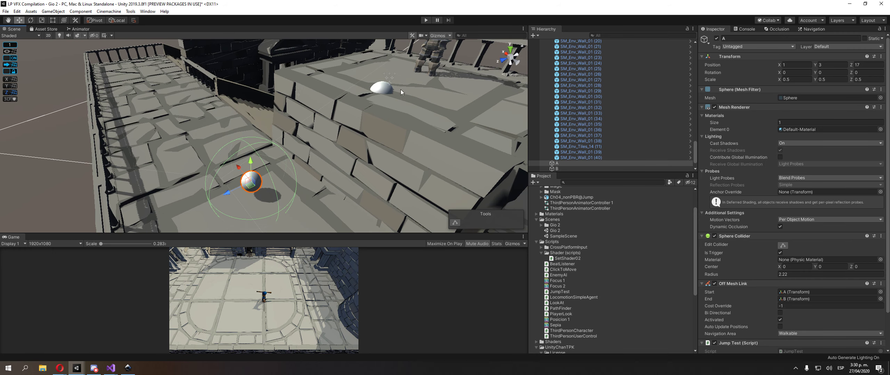
pyautogui.click(384, 87)
pyautogui.click(245, 183)
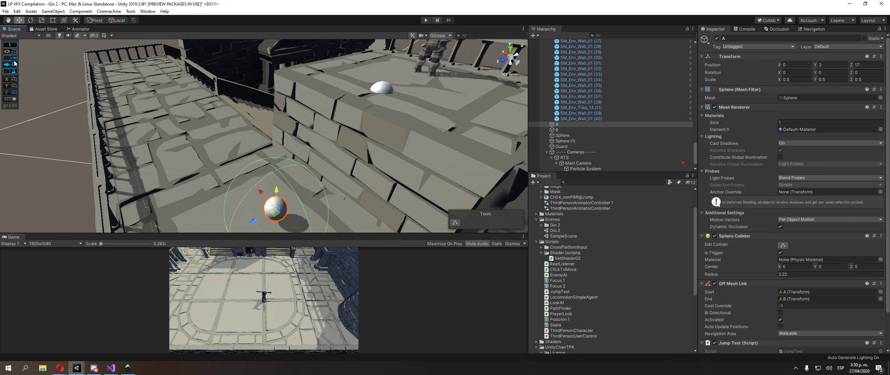
pyautogui.moveTo(281, 192); pyautogui.dragTo(280, 207)
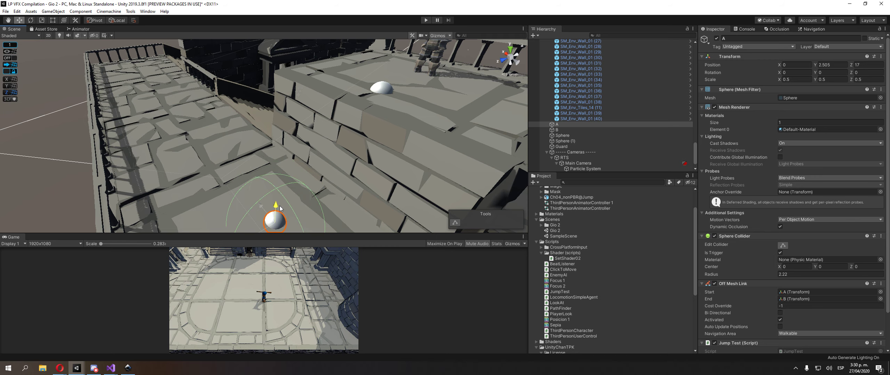
# Step: Display the baked NavMesh and check how spheres A and B sit on the walkway and platform surfaces
pyautogui.click(811, 29)
pyautogui.scroll(-5, 277, 140)
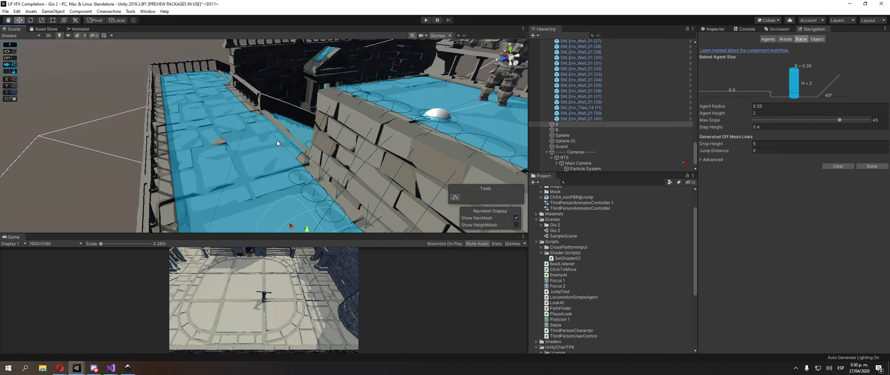
pyautogui.moveTo(253, 211); pyautogui.dragTo(193, 135, button='middle')
pyautogui.scroll(3, 182, 140)
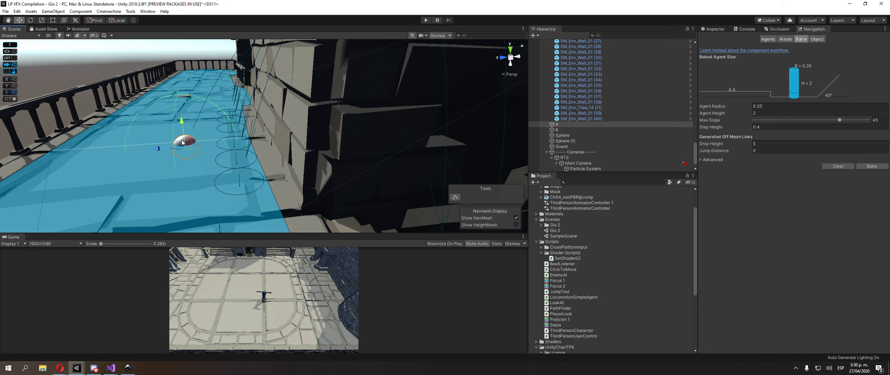
pyautogui.keyDown('alt'); pyautogui.moveTo(161, 151); pyautogui.dragTo(423, 60); pyautogui.keyUp('alt')
# Step: Playtest the scene, sending the mage around the walkway and stairs while watching the golem around the jump link, and stop it
pyautogui.click(426, 19)
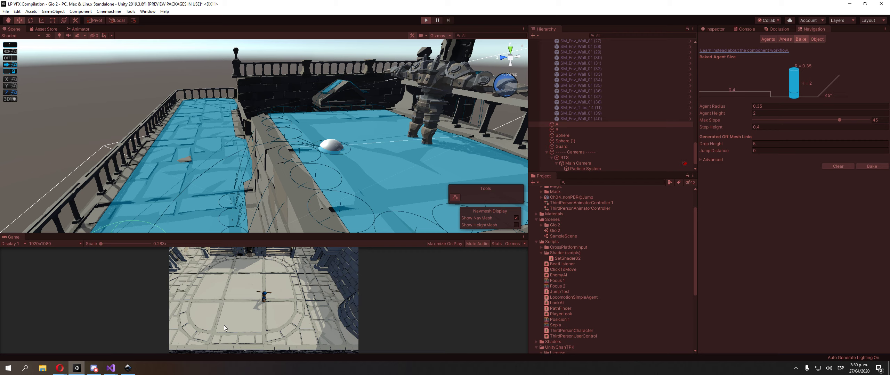
pyautogui.click(233, 269)
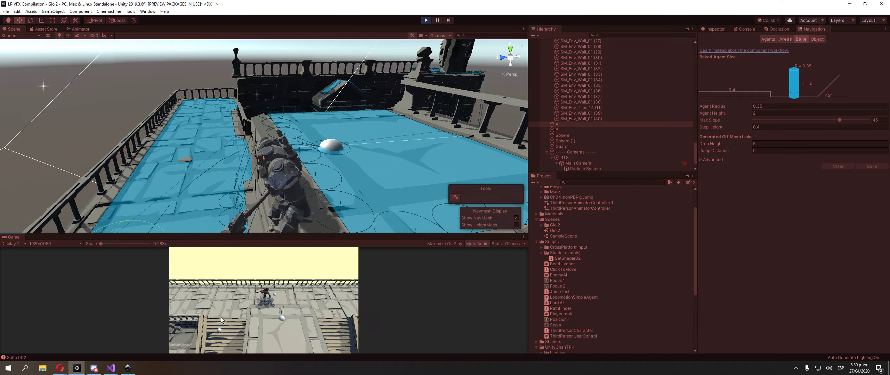
pyautogui.click(180, 301)
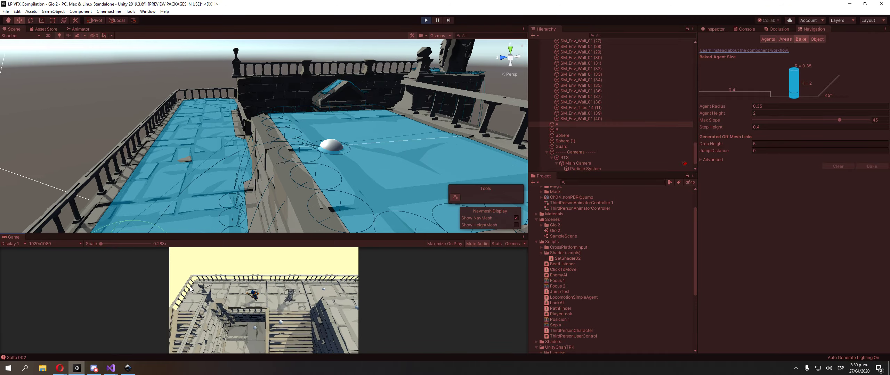
pyautogui.moveTo(351, 213); pyautogui.dragTo(215, 155, button='right')
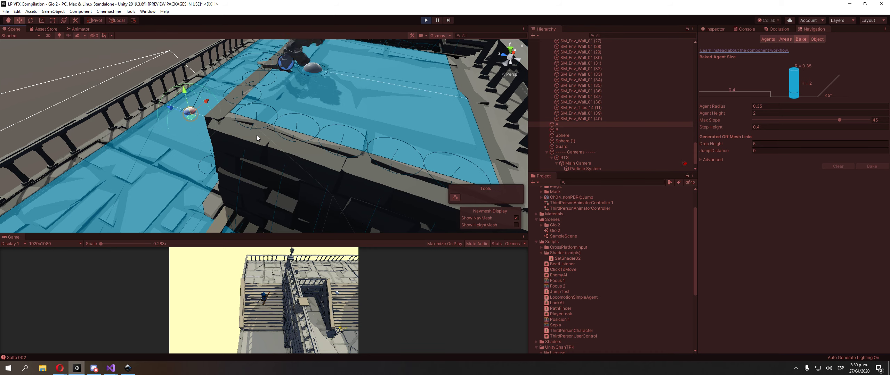
pyautogui.moveTo(292, 127); pyautogui.dragTo(303, 202, button='middle')
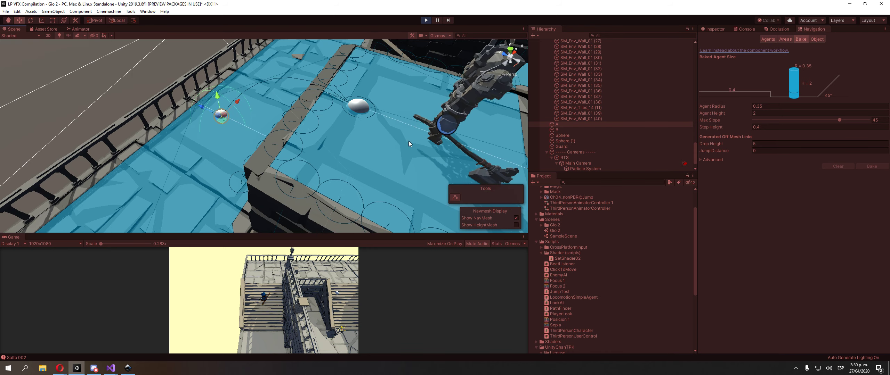
pyautogui.scroll(-2, 438, 160)
pyautogui.moveTo(438, 157); pyautogui.dragTo(310, 155, button='right')
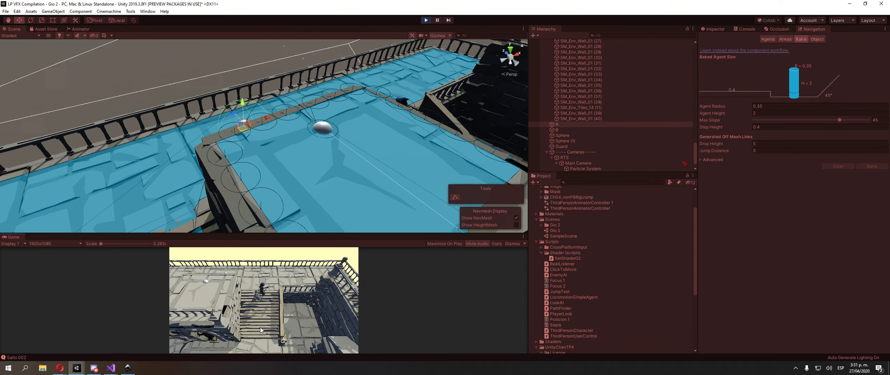
pyautogui.click(425, 20)
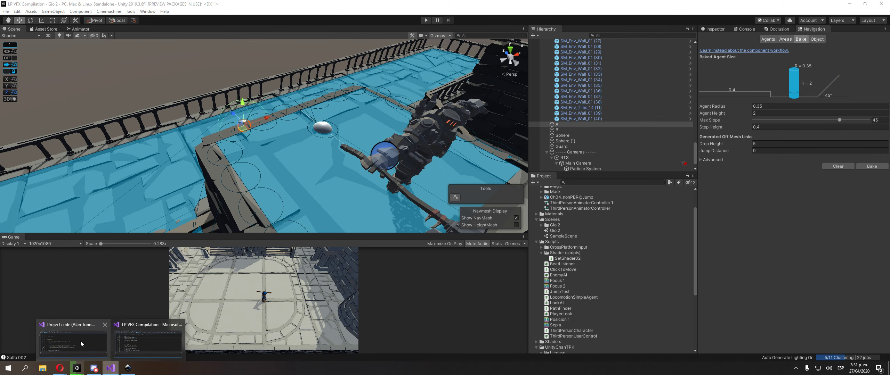
# Step: Switch to the EnemyAI script in Visual Studio and review the transitions between its guard, follow and attack states
pyautogui.click(80, 341)
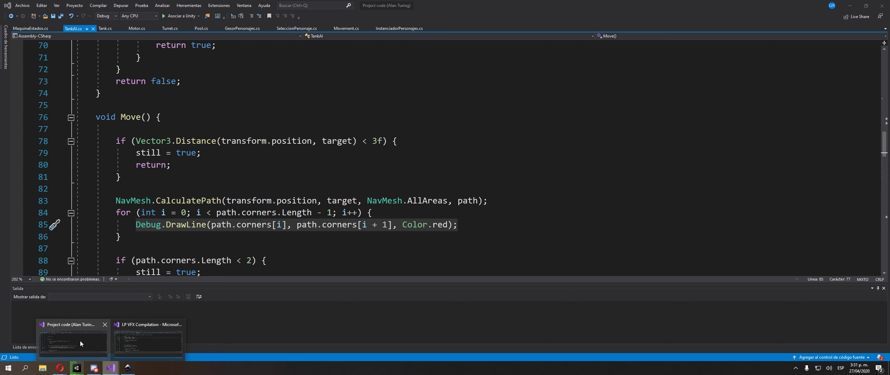
pyautogui.click(148, 349)
pyautogui.click(228, 200)
pyautogui.scroll(-2, 229, 208)
pyautogui.scroll(-2, 229, 208)
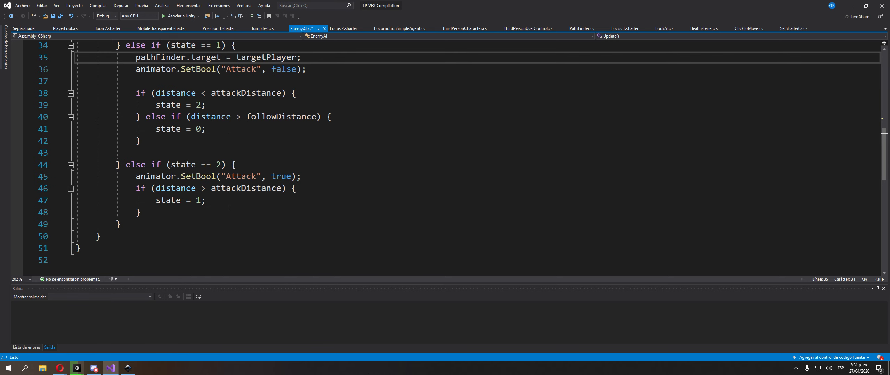
pyautogui.scroll(2, 229, 208)
pyautogui.scroll(-1, 223, 198)
pyautogui.scroll(5, 192, 171)
pyautogui.scroll(-8, 191, 171)
pyautogui.scroll(9, 188, 178)
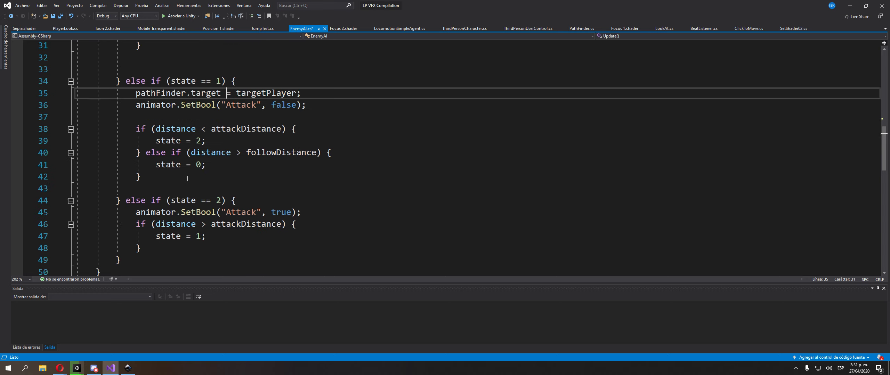
pyautogui.scroll(4, 187, 178)
pyautogui.scroll(-5, 179, 228)
pyautogui.scroll(-2, 179, 228)
pyautogui.scroll(1, 177, 233)
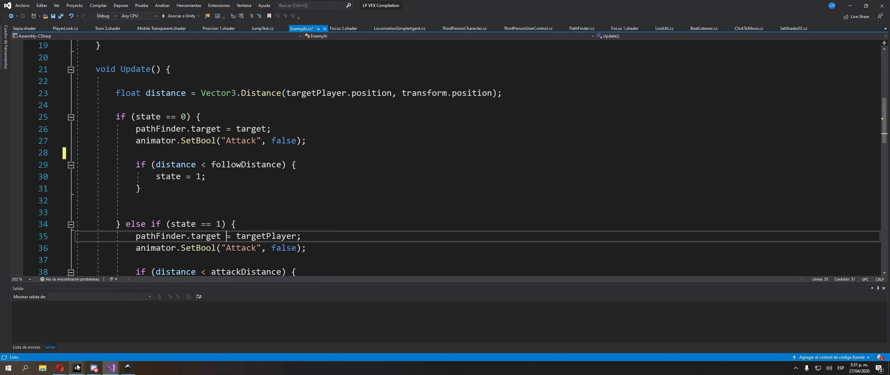
# Step: Return to the Unity dungeon scene, collapse and select the Scene (static) (1) group, and inspect its properties with the stair area in view
pyautogui.moveTo(77, 367)
pyautogui.click(68, 350)
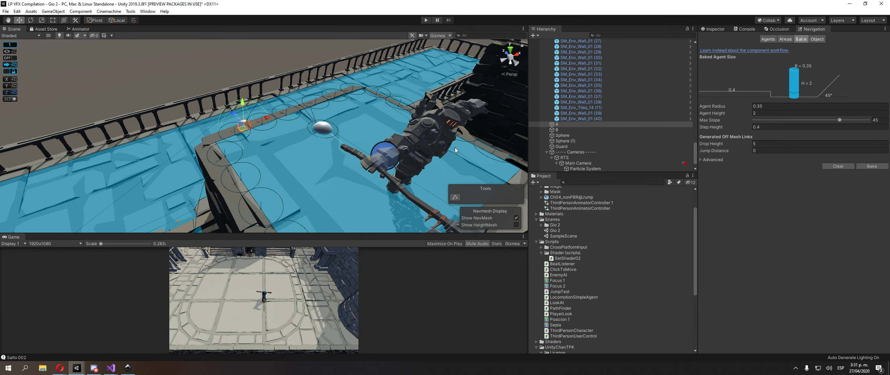
pyautogui.scroll(10, 643, 125)
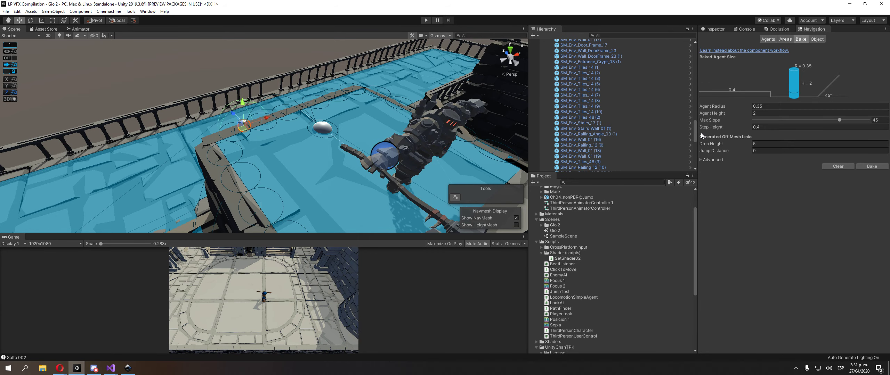
pyautogui.moveTo(694, 85); pyautogui.dragTo(694, 57)
pyautogui.click(546, 115)
pyautogui.click(558, 115)
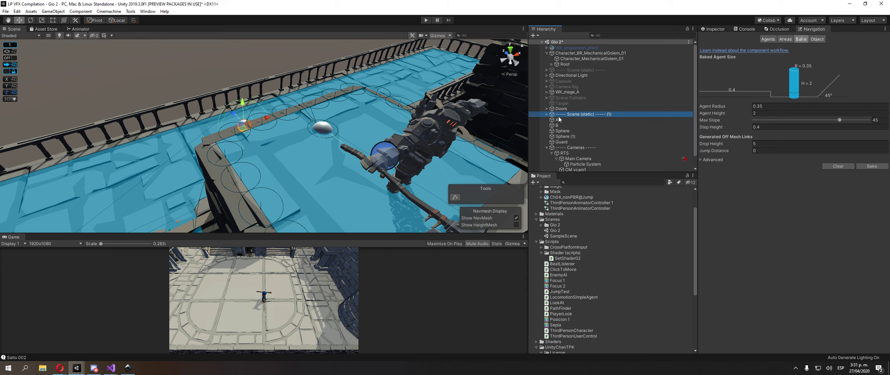
pyautogui.moveTo(393, 147); pyautogui.dragTo(297, 122, button='middle')
pyautogui.scroll(-3, 298, 121)
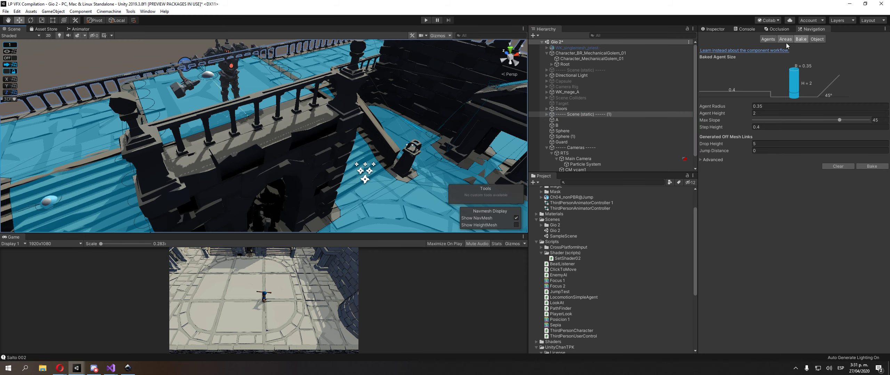
pyautogui.click(717, 30)
pyautogui.scroll(-5, 373, 142)
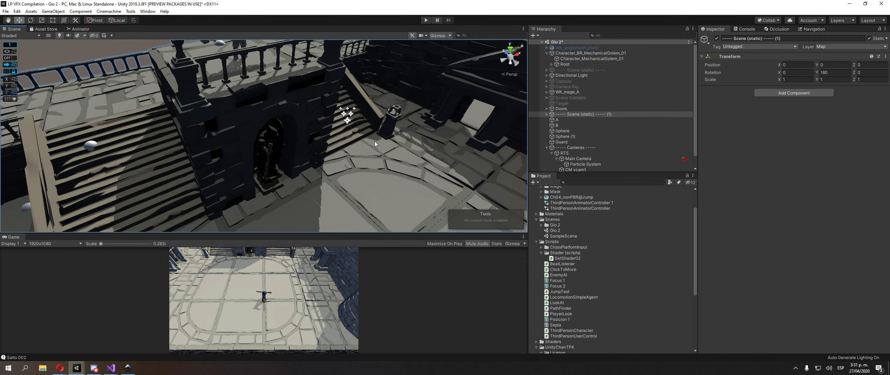
# Step: Select and frame the mechanical golem in the scene and inspect its Nav Mesh Agent and Enemy AI components
pyautogui.moveTo(368, 156); pyautogui.dragTo(370, 140, button='middle')
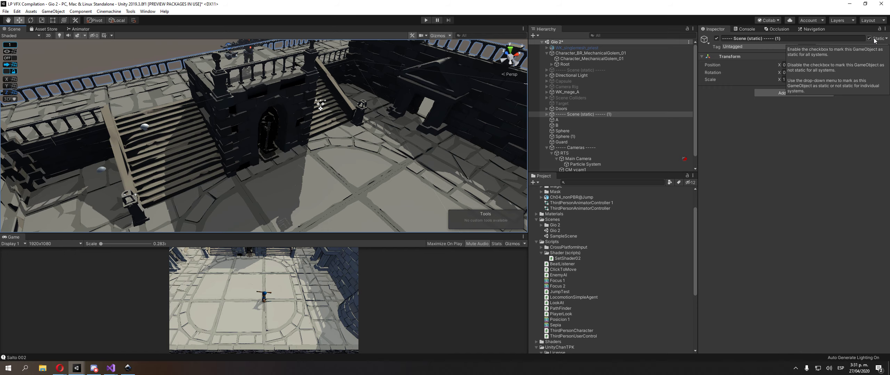
pyautogui.moveTo(349, 231); pyautogui.dragTo(408, 185, button='middle')
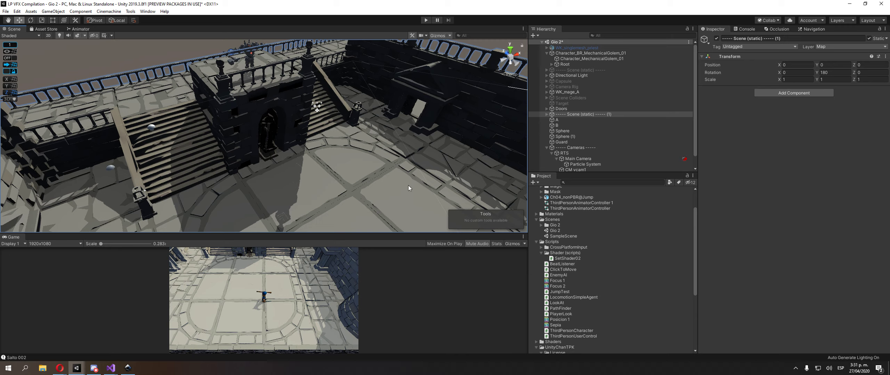
pyautogui.scroll(-3, 417, 153)
pyautogui.moveTo(422, 139); pyautogui.dragTo(462, 167, button='middle')
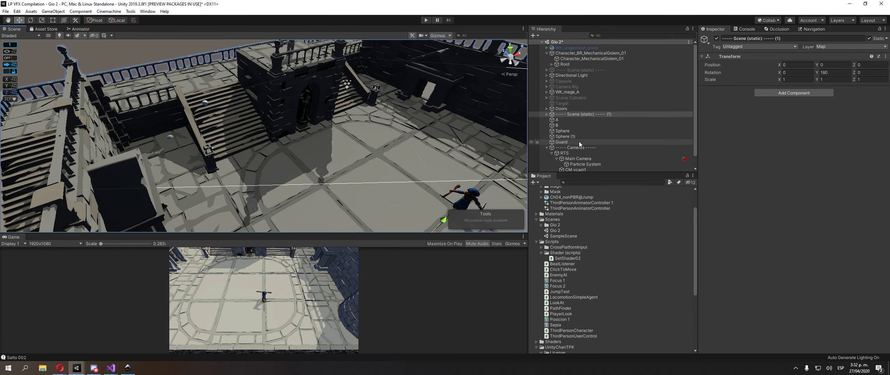
pyautogui.scroll(-2, 592, 103)
pyautogui.scroll(2, 597, 105)
pyautogui.doubleClick(587, 53)
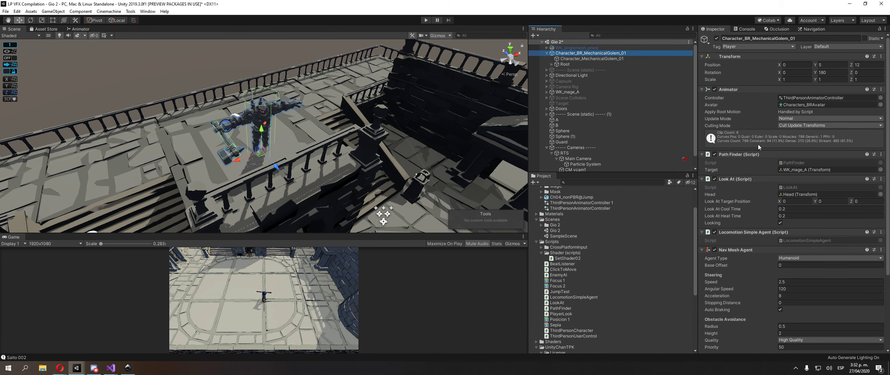
pyautogui.scroll(-5, 737, 201)
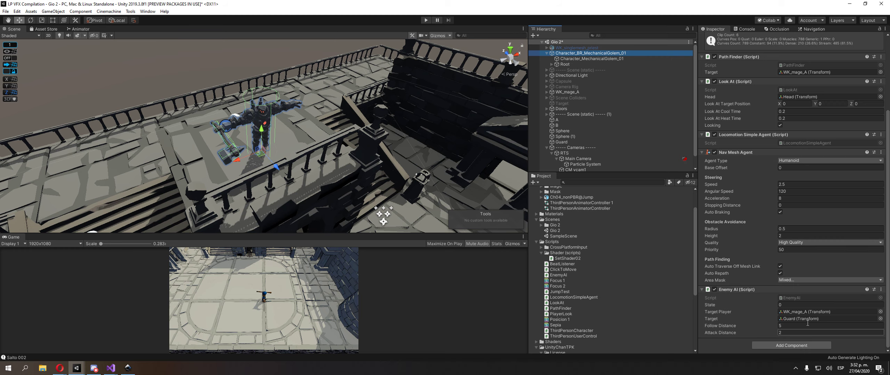
# Step: Set the golem's Nav Mesh Agent speed to 8 and go over its angular speed, acceleration and stopping distance
pyautogui.click(802, 183)
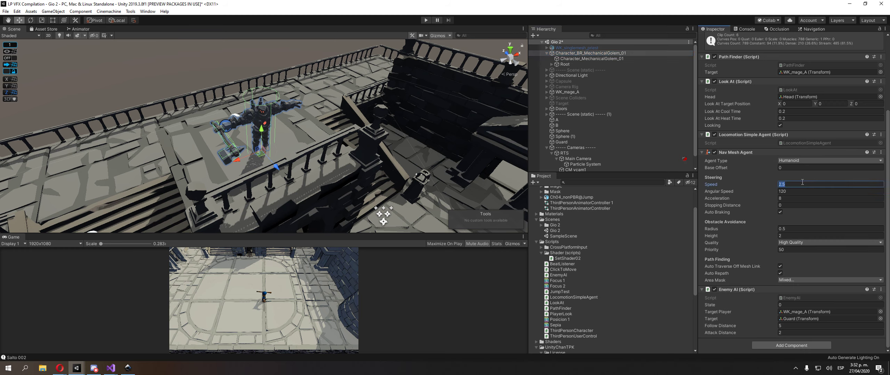
pyautogui.write('8')
pyautogui.click(793, 190)
pyautogui.click(801, 198)
pyautogui.click(808, 205)
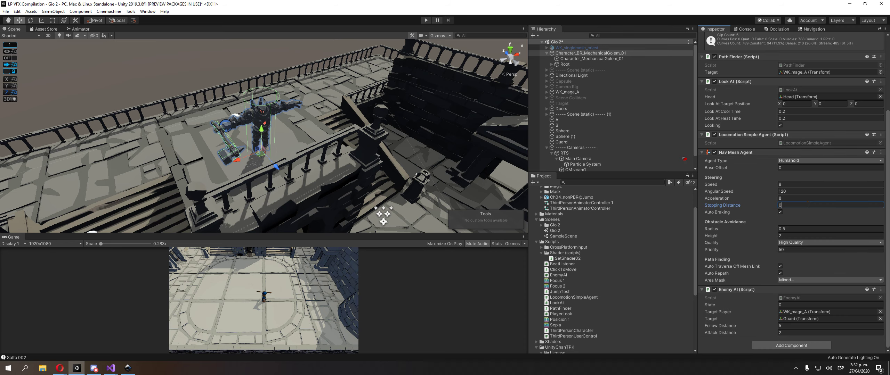
pyautogui.scroll(5, 760, 215)
# Step: Show the NavMesh bake settings and compare the agent step height with the stairs of the dungeon
pyautogui.click(810, 31)
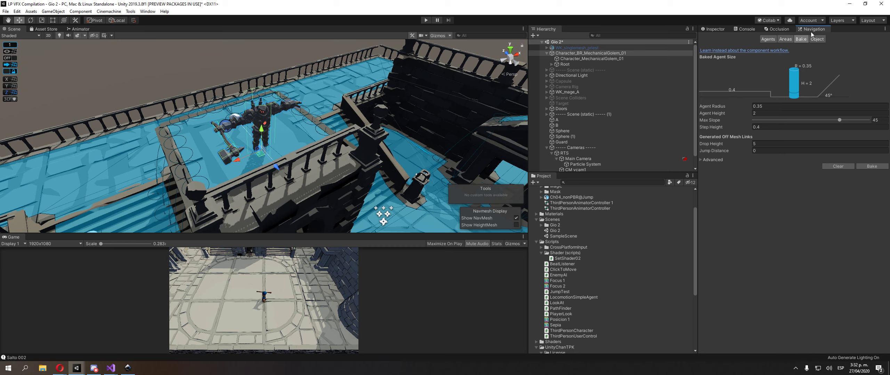
pyautogui.click(763, 128)
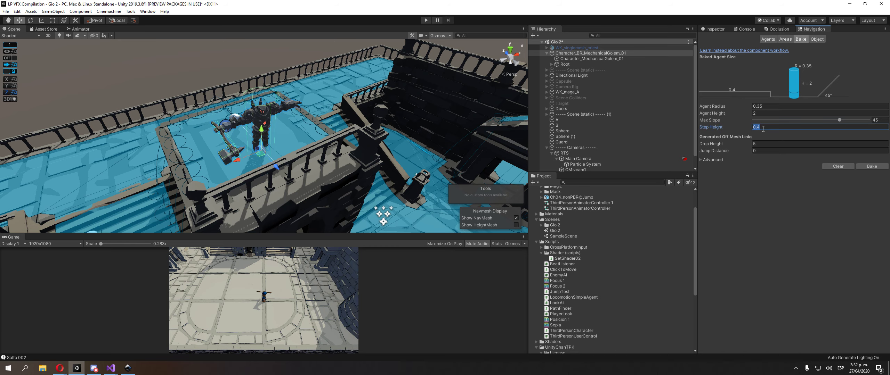
pyautogui.keyDown('alt'); pyautogui.moveTo(214, 183); pyautogui.dragTo(330, 58); pyautogui.keyUp('alt')
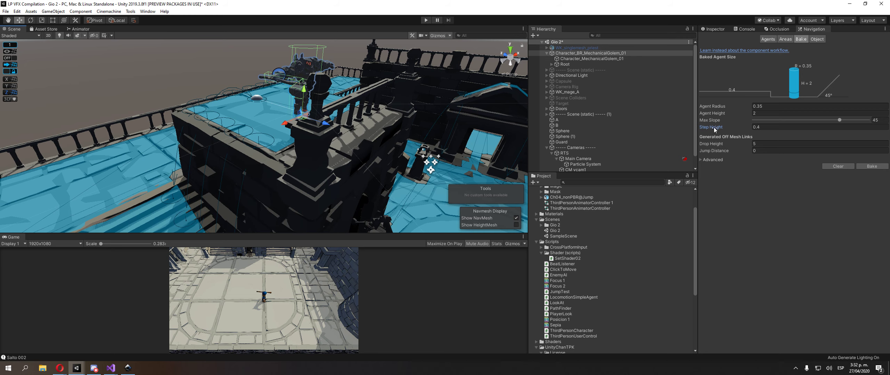
pyautogui.scroll(-2, 256, 123)
pyautogui.moveTo(255, 123); pyautogui.dragTo(303, 92, button='middle')
pyautogui.keyDown('alt'); pyautogui.moveTo(306, 114); pyautogui.dragTo(386, 85); pyautogui.keyUp('alt')
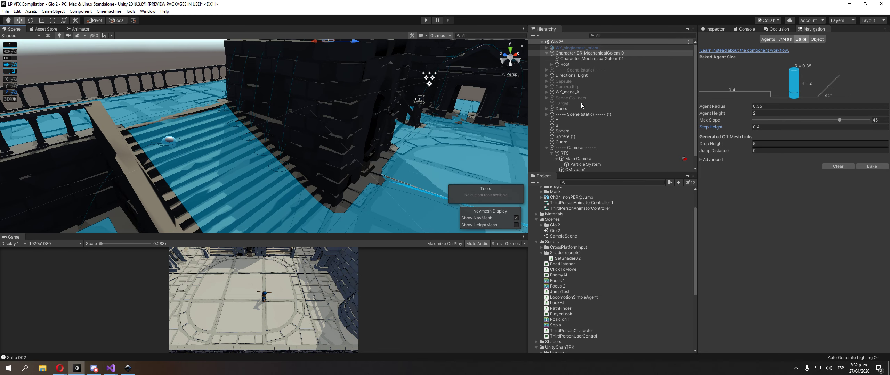
pyautogui.click(767, 130)
pyautogui.keyDown('alt'); pyautogui.moveTo(263, 188); pyautogui.dragTo(282, 172); pyautogui.keyUp('alt')
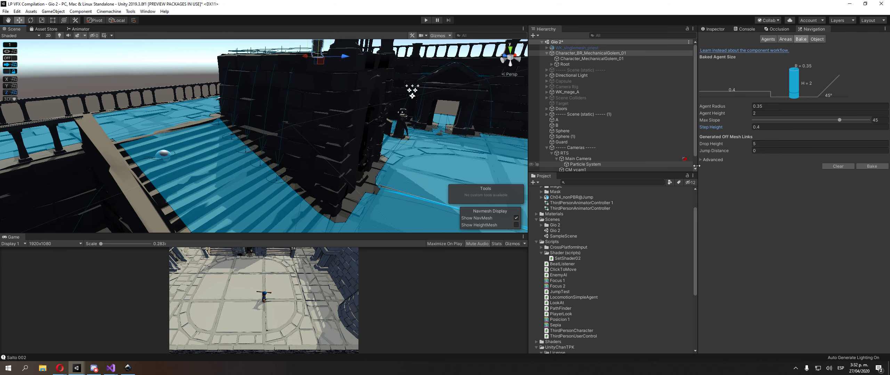
pyautogui.keyDown('alt'); pyautogui.moveTo(392, 162); pyautogui.dragTo(378, 147); pyautogui.keyUp('alt')
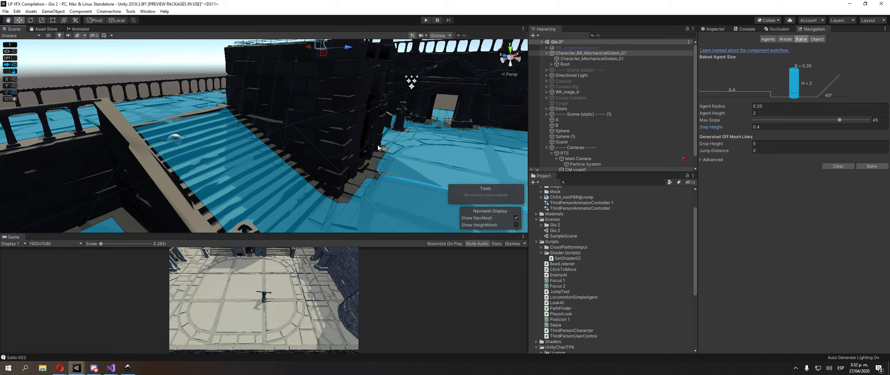
# Step: Examine the max slope, agent radius and agent height settings against the baked stairs, doorway and courtyard floor
pyautogui.click(879, 117)
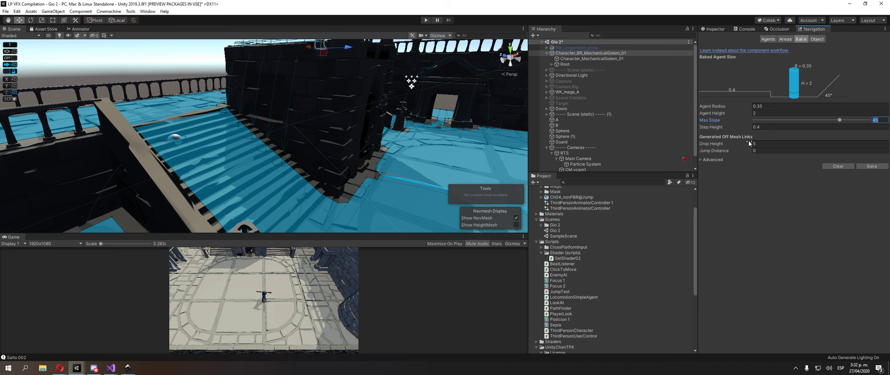
pyautogui.click(785, 107)
pyautogui.click(781, 114)
pyautogui.moveTo(433, 117); pyautogui.dragTo(386, 130, button='right')
pyautogui.moveTo(386, 106); pyautogui.dragTo(175, 97, button='right')
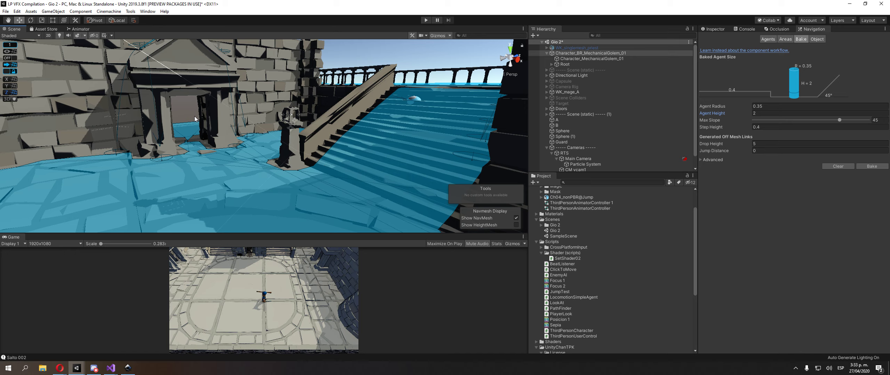
pyautogui.moveTo(194, 119); pyautogui.dragTo(245, 149, button='right')
pyautogui.moveTo(245, 148); pyautogui.dragTo(318, 184, button='middle')
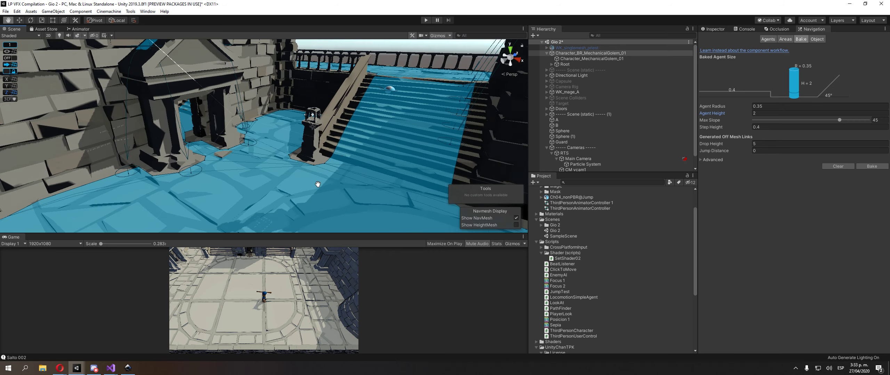
pyautogui.moveTo(318, 184); pyautogui.dragTo(340, 128, button='right')
pyautogui.moveTo(340, 128); pyautogui.dragTo(310, 153, button='middle')
pyautogui.moveTo(311, 153); pyautogui.dragTo(266, 137, button='right')
pyautogui.moveTo(267, 137); pyautogui.dragTo(173, 171, button='middle')
pyautogui.moveTo(393, 150); pyautogui.dragTo(239, 153, button='middle')
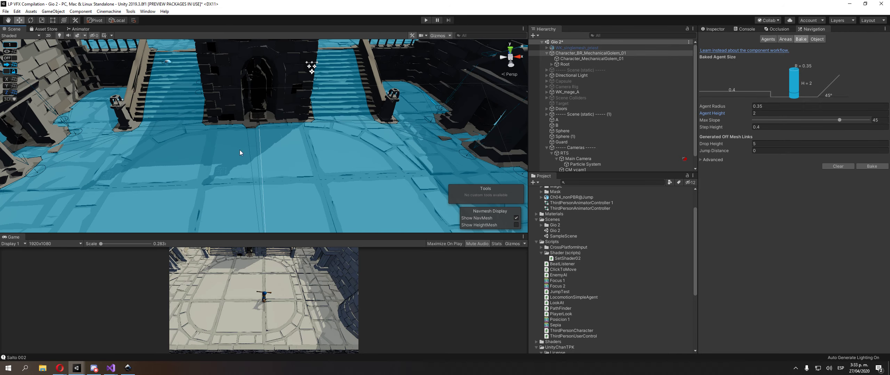
# Step: Check the drop height for generated off-mesh links and return to the golem's component properties
pyautogui.click(765, 144)
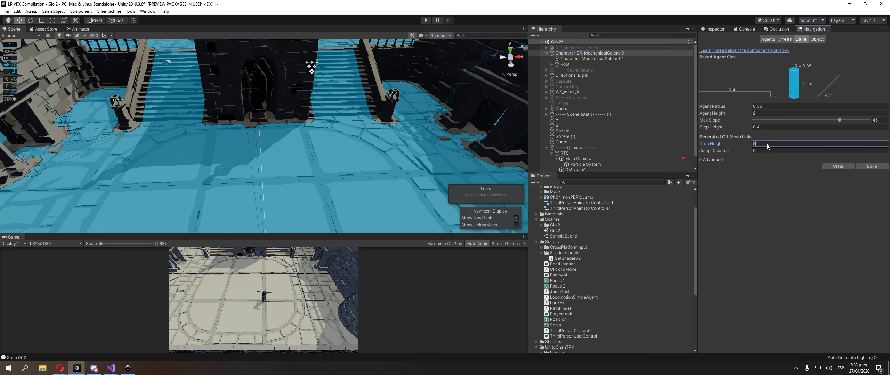
pyautogui.moveTo(421, 103); pyautogui.dragTo(449, 142, button='middle')
pyautogui.click(713, 29)
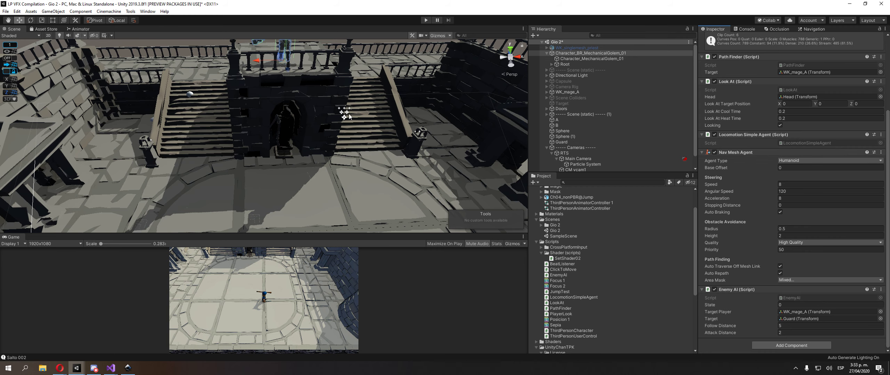
pyautogui.moveTo(276, 54); pyautogui.dragTo(297, 106, button='middle')
pyautogui.keyDown('alt'); pyautogui.moveTo(294, 103); pyautogui.dragTo(400, 164); pyautogui.keyUp('alt')
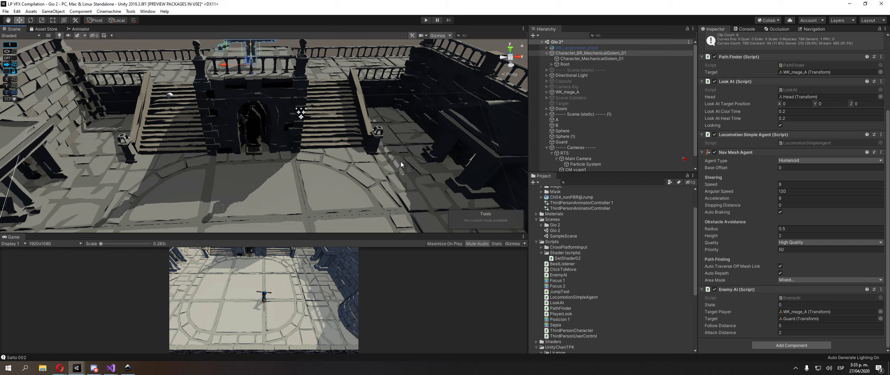
# Step: Open the golem's EnemyAI script in Visual Studio, review its fields and three states, and save it
pyautogui.doubleClick(812, 297)
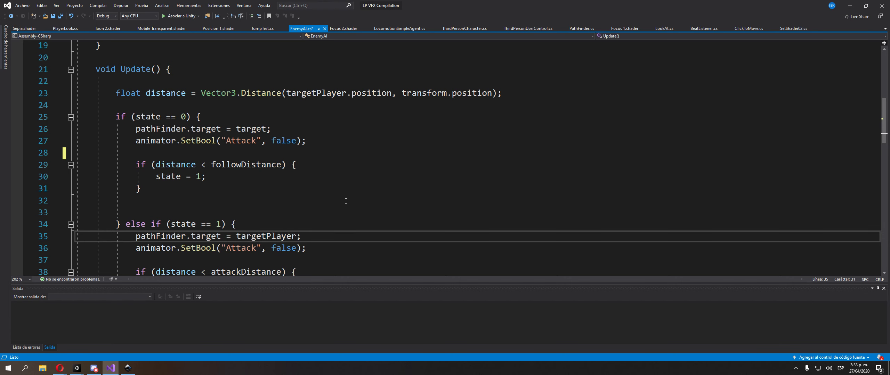
pyautogui.scroll(6, 345, 201)
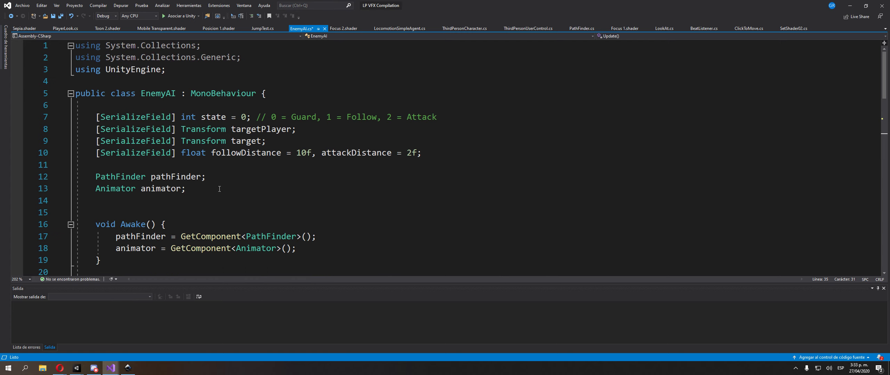
pyautogui.scroll(-3, 206, 120)
pyautogui.scroll(3, 162, 100)
pyautogui.scroll(-14, 190, 98)
pyautogui.scroll(4, 193, 111)
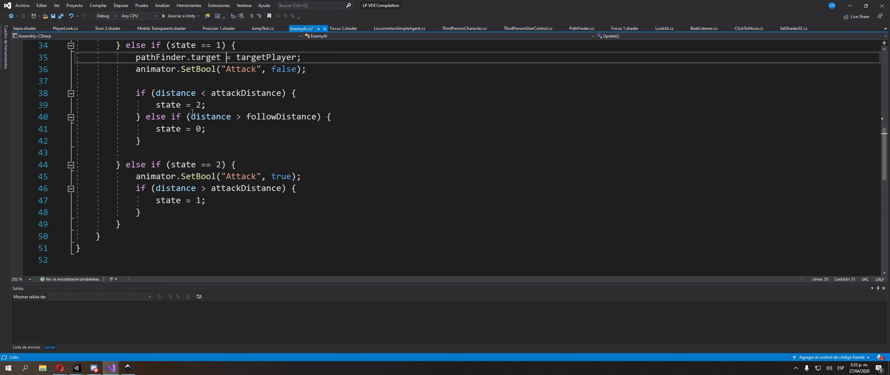
pyautogui.scroll(4, 440, 176)
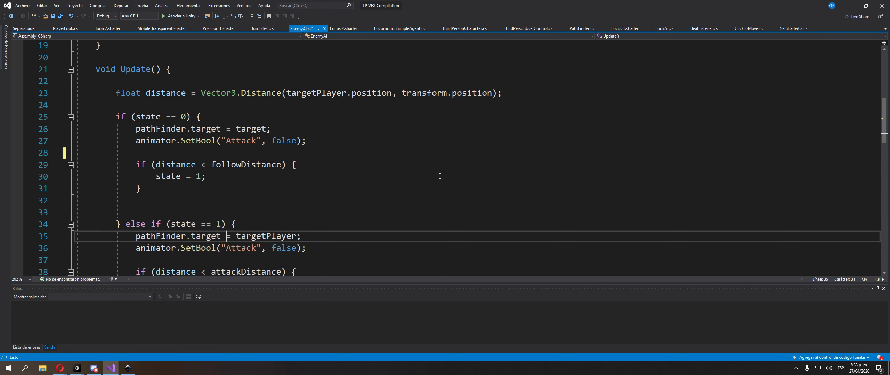
pyautogui.hotkey('ctrl', 's')
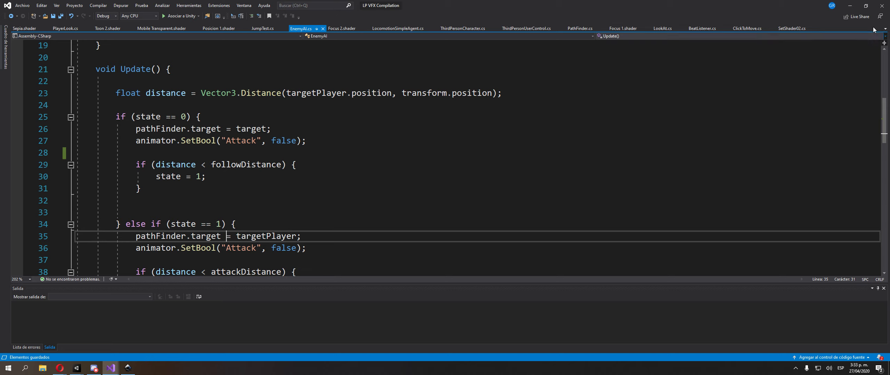
# Step: Trace pathFinder from the follow state to its declaration and open the definition of the PathFinder class
pyautogui.scroll(2, 275, 55)
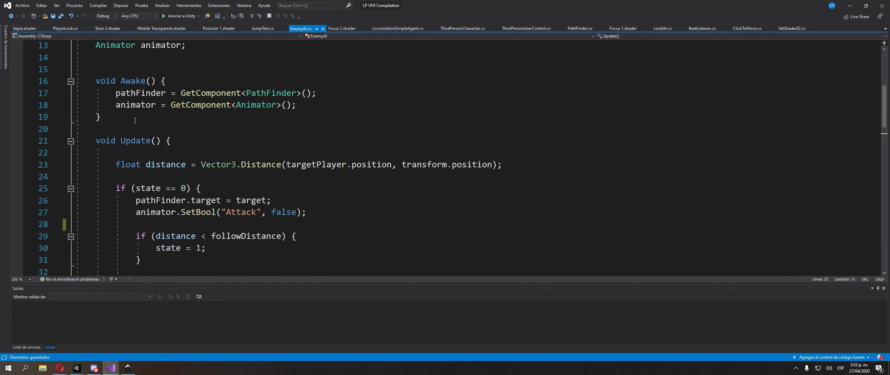
pyautogui.scroll(-6, 229, 160)
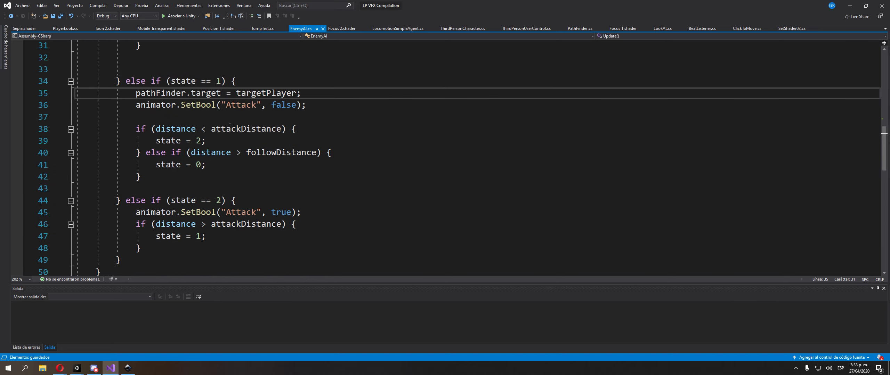
pyautogui.click(197, 94)
pyautogui.click(166, 93)
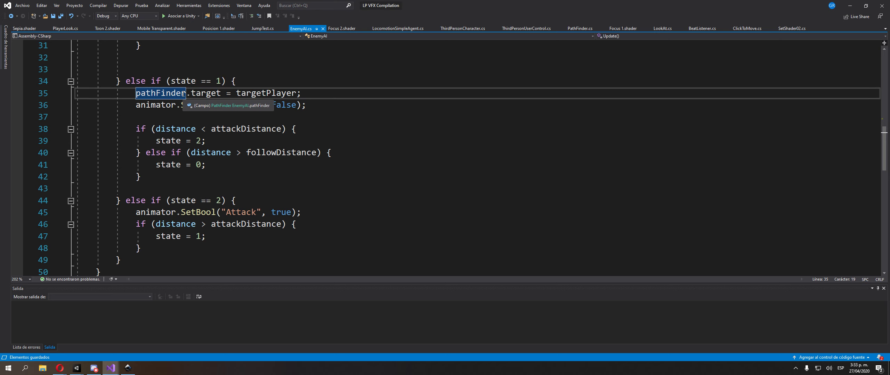
pyautogui.press('F12')
pyautogui.click(166, 74)
pyautogui.scroll(1, 166, 75)
pyautogui.click(104, 157)
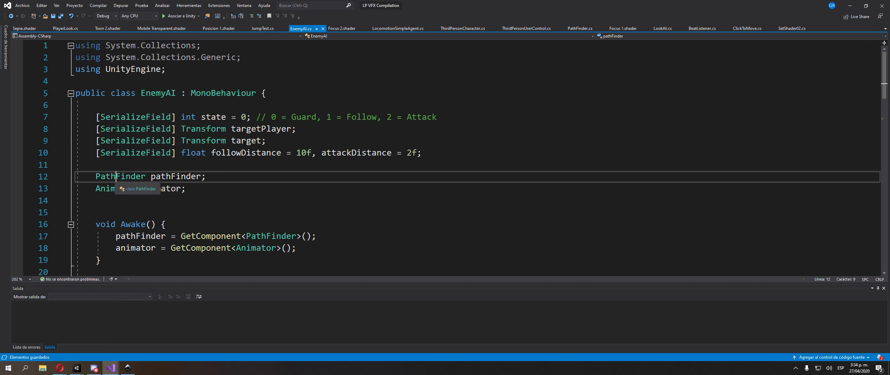
pyautogui.press('F12')
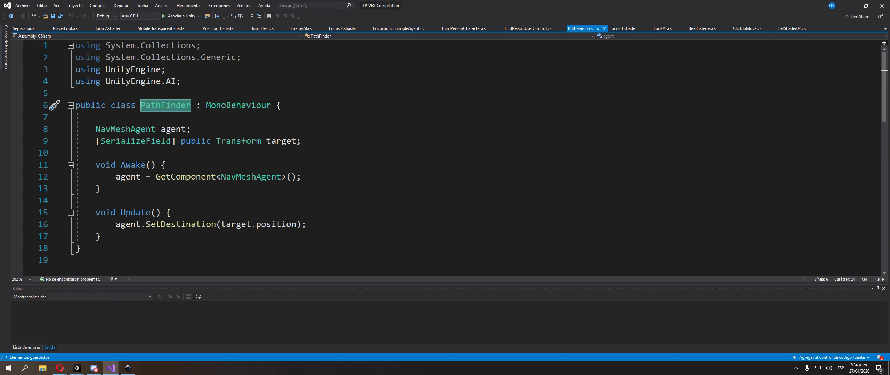
# Step: Review the PathFinder script, highlighting its NavMeshAgent agent field and public Transform target field
pyautogui.scroll(-1, 196, 139)
pyautogui.click(219, 252)
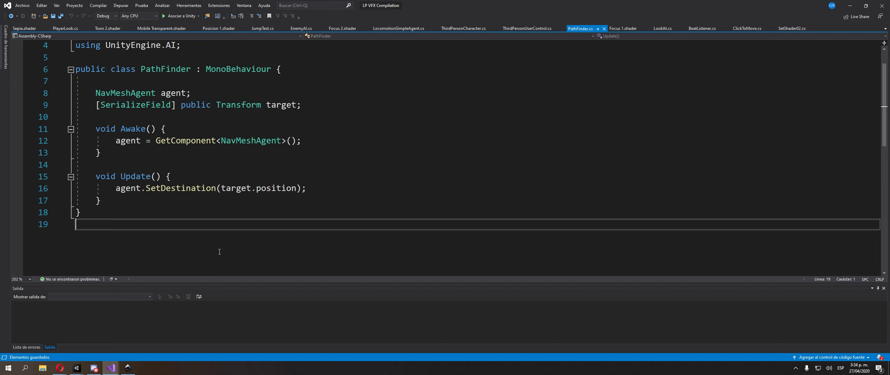
pyautogui.scroll(1, 330, 119)
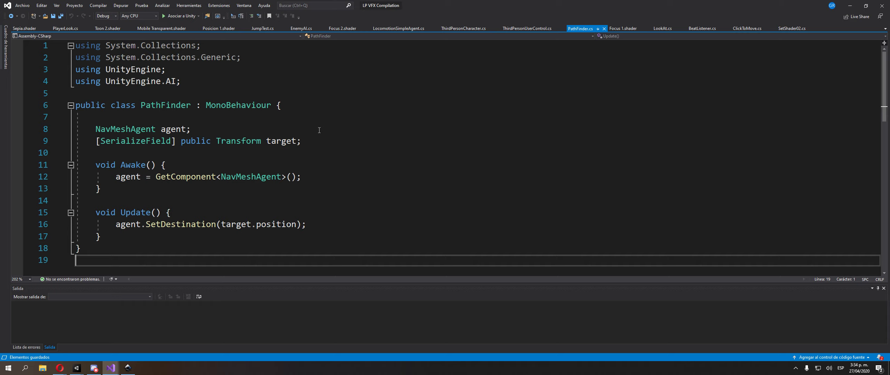
pyautogui.doubleClick(136, 129)
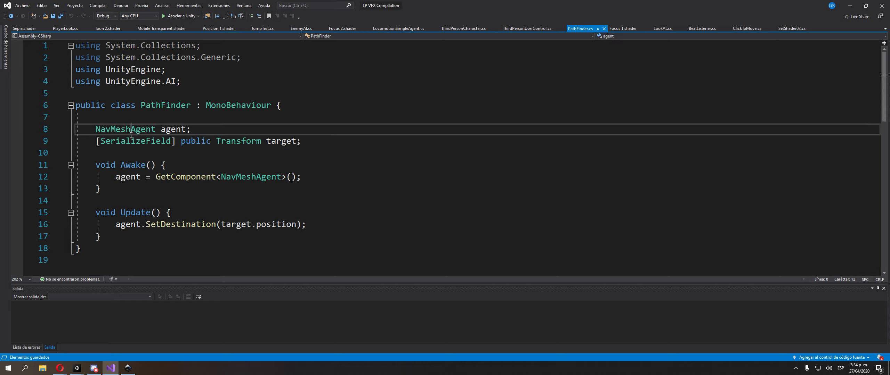
pyautogui.doubleClick(165, 139)
pyautogui.doubleClick(168, 133)
pyautogui.doubleClick(122, 134)
pyautogui.doubleClick(190, 141)
pyautogui.doubleClick(178, 130)
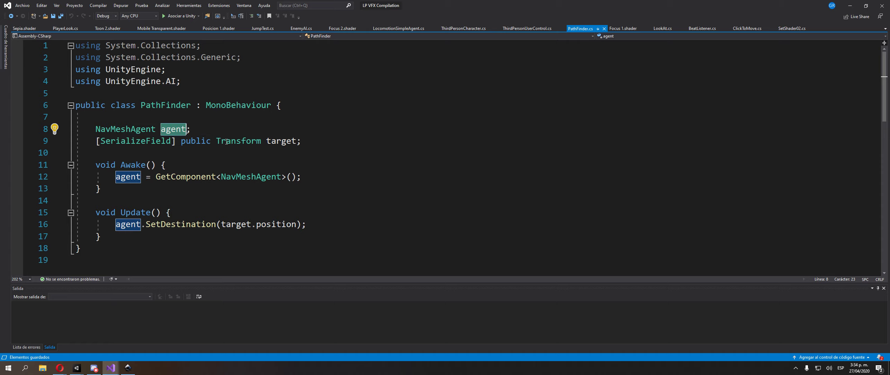
pyautogui.click(282, 141)
pyautogui.doubleClick(282, 141)
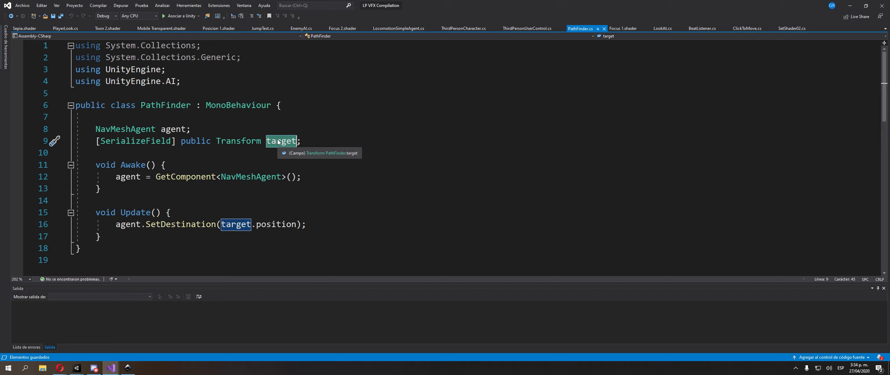
# Step: Review PathFinder's Awake and Update methods, highlighting the agent assignment, the target.position destination and the UnityEngine.AI using line
pyautogui.click(278, 141)
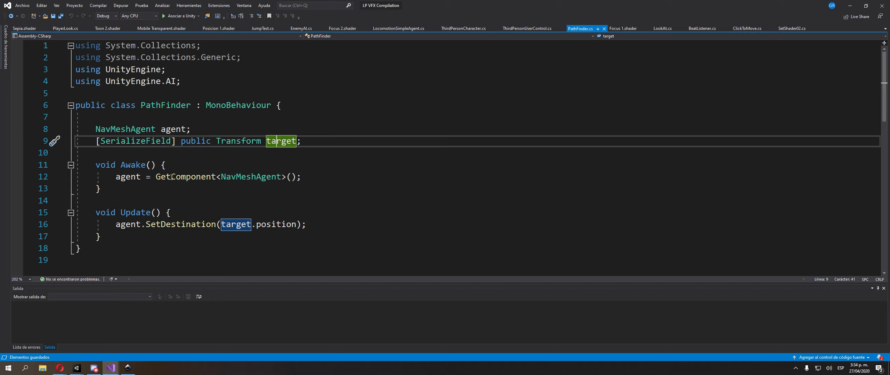
pyautogui.click(121, 177)
pyautogui.click(251, 177)
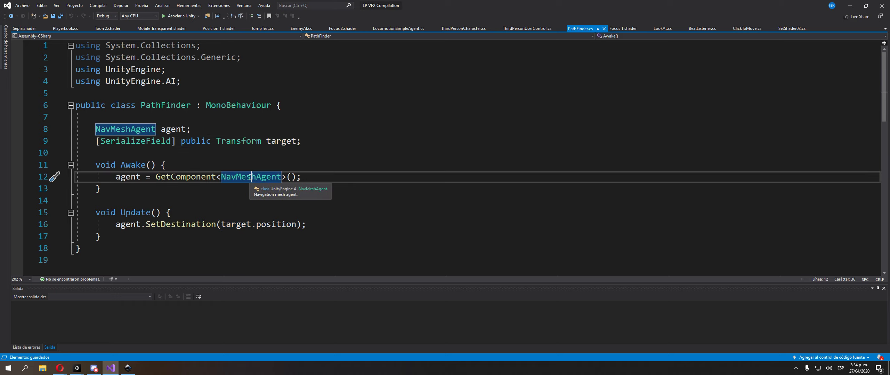
pyautogui.doubleClick(128, 177)
pyautogui.doubleClick(158, 225)
pyautogui.moveTo(221, 225); pyautogui.dragTo(296, 225)
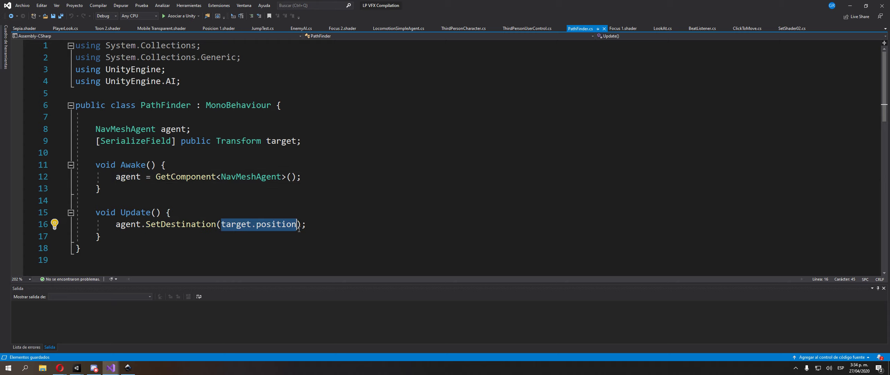
pyautogui.moveTo(181, 81); pyautogui.dragTo(75, 82)
# Step: Switch to the LP VFX Compilation project in Unity, deactivate Character_BR_MechanicalGolem_01, and collapse it and the RTS camera group
pyautogui.moveTo(76, 368)
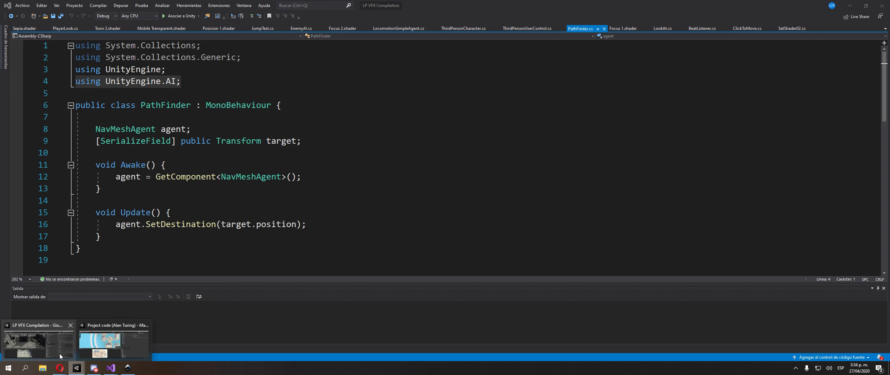
pyautogui.click(70, 346)
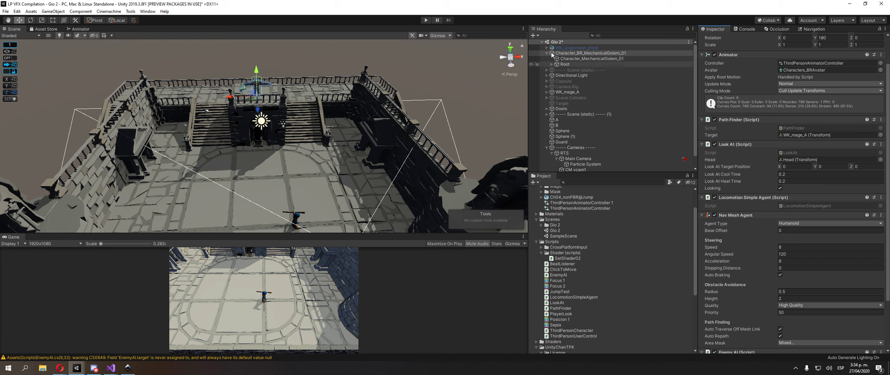
pyautogui.click(552, 53)
pyautogui.click(580, 53)
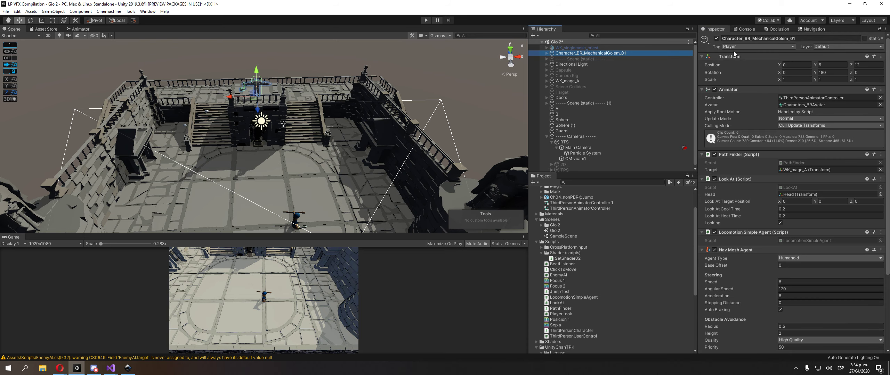
pyautogui.click(577, 136)
pyautogui.click(564, 142)
pyautogui.press('Left')
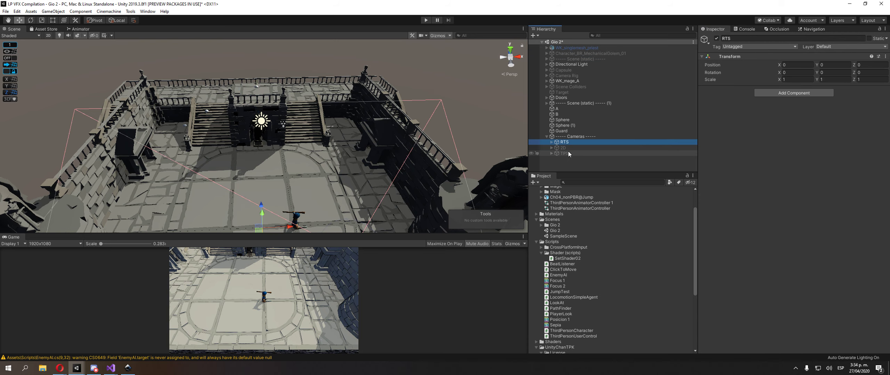
# Step: Look through the scene objects from A up to WK_mage_A and view the mage's components
pyautogui.click(566, 108)
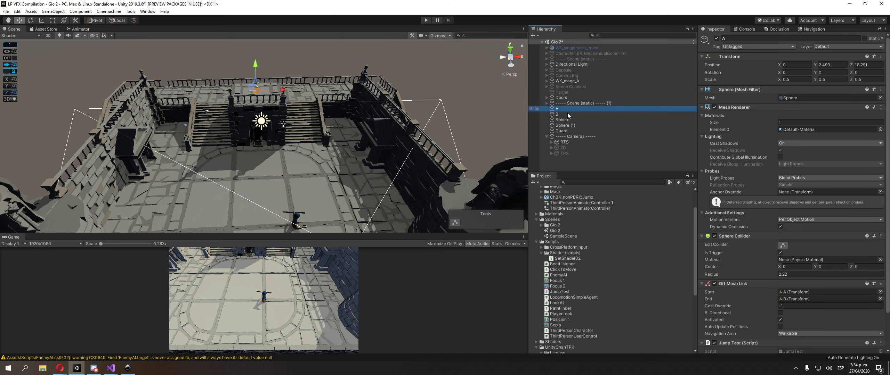
pyautogui.press('Up')
pyautogui.press('Up')
pyautogui.press('Up')
pyautogui.press('Up')
pyautogui.press('Up')
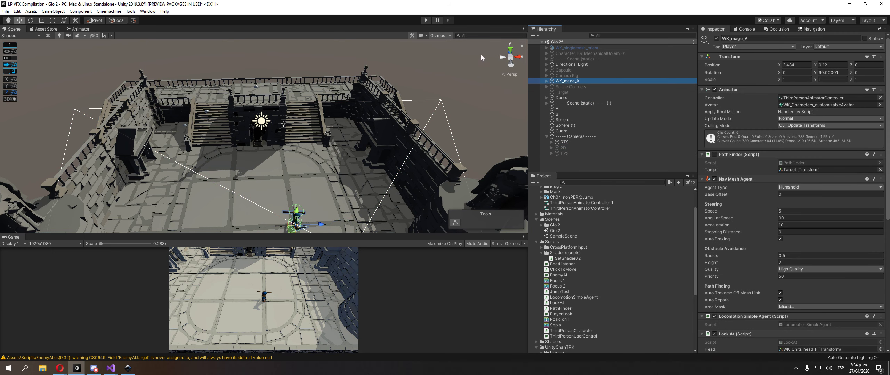
# Step: Collapse the Animations, Materials, Scenes, Scripts and Shaders folders in the project assets
pyautogui.scroll(3, 567, 233)
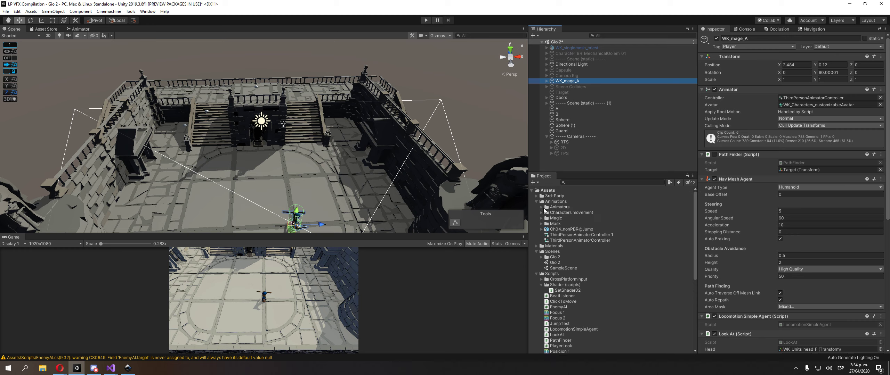
pyautogui.click(550, 201)
pyautogui.press('Left')
pyautogui.press('Up')
pyautogui.press('Right')
pyautogui.press('Left')
pyautogui.press('Down')
pyautogui.press('Down')
pyautogui.press('Down')
pyautogui.press('Left')
pyautogui.press('Down')
pyautogui.press('Left')
pyautogui.press('Down')
pyautogui.press('Down')
pyautogui.press('Left')
pyautogui.press('Right')
# Step: Find the 01_kohaku_B prefab in the UnityChanTPK models and examine its preview from several angles
pyautogui.press('Down')
pyautogui.press('Down')
pyautogui.press('Down')
pyautogui.press('Down')
pyautogui.press('Down')
pyautogui.press('Down')
pyautogui.press('Down')
pyautogui.press('Down')
pyautogui.press('Down')
pyautogui.press('Down')
pyautogui.press('Down')
pyautogui.press('Down')
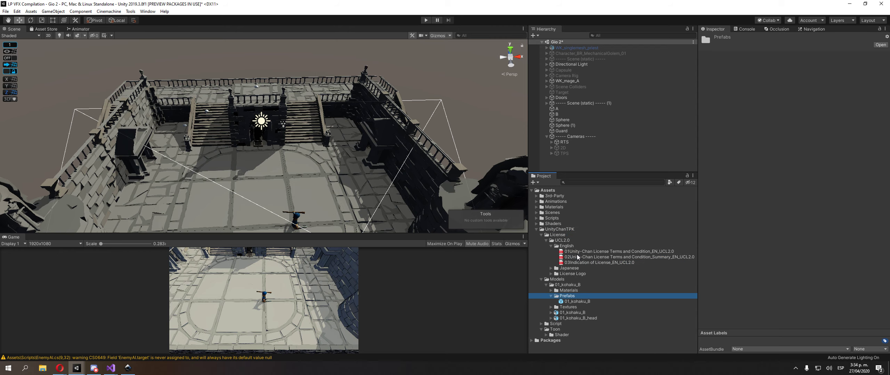
pyautogui.press('Down')
pyautogui.moveTo(739, 246); pyautogui.dragTo(885, 254)
pyautogui.moveTo(818, 245); pyautogui.dragTo(869, 243)
# Step: Switch to the browser, look through the 3D model downloads on the Unity-Chan website, and return to Unity
pyautogui.moveTo(60, 368)
pyautogui.click(58, 352)
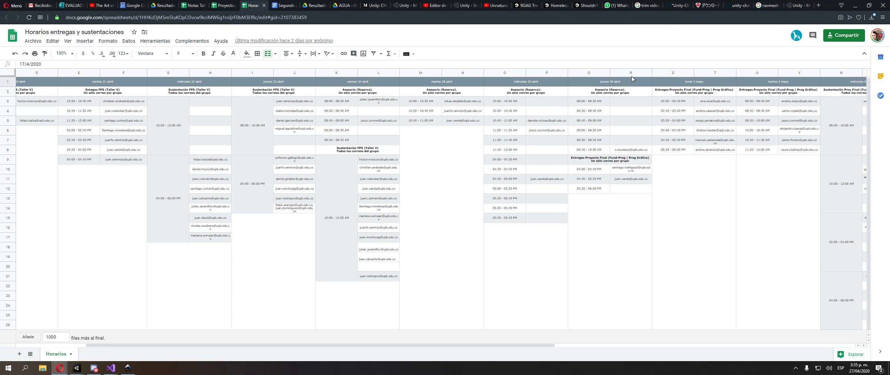
pyautogui.click(707, 6)
pyautogui.scroll(14, 427, 122)
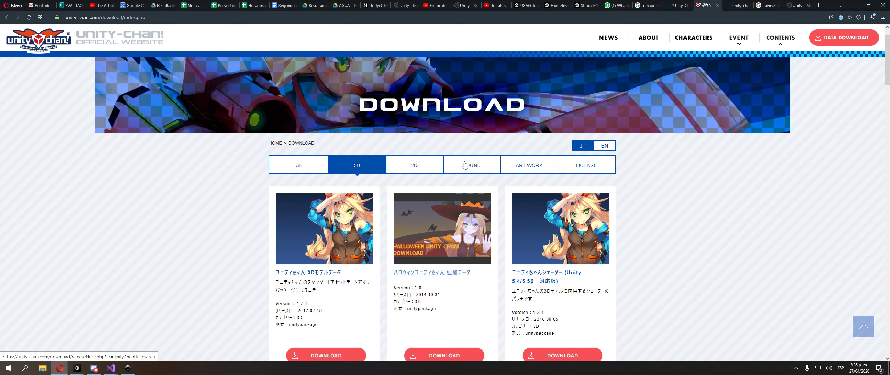
pyautogui.scroll(-12, 465, 165)
pyautogui.scroll(6, 474, 164)
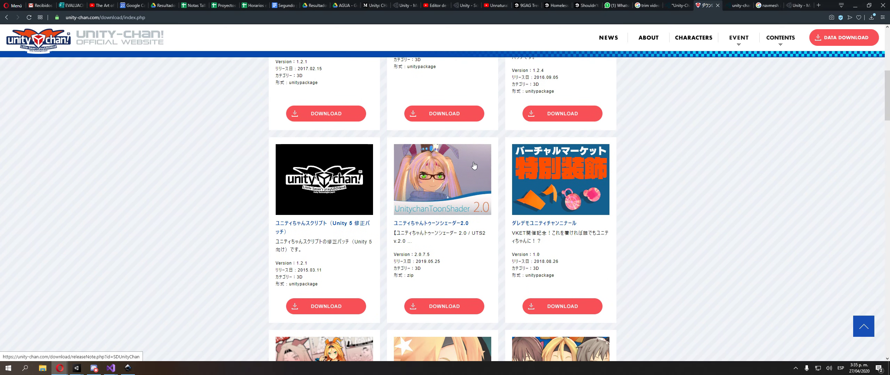
pyautogui.scroll(-9, 490, 153)
pyautogui.scroll(-10, 497, 164)
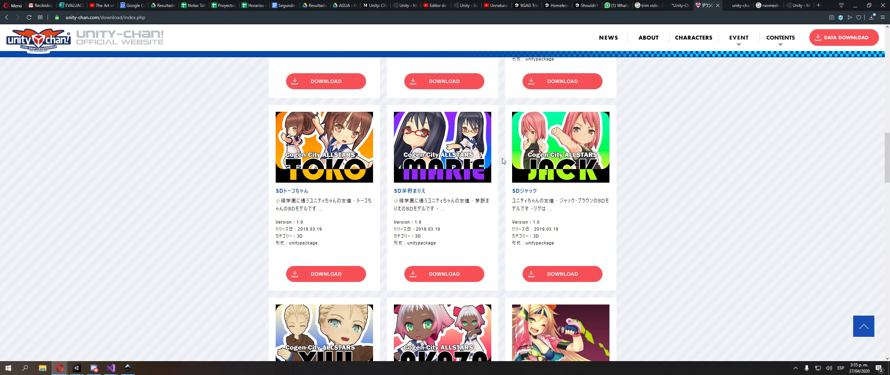
pyautogui.scroll(-3, 503, 161)
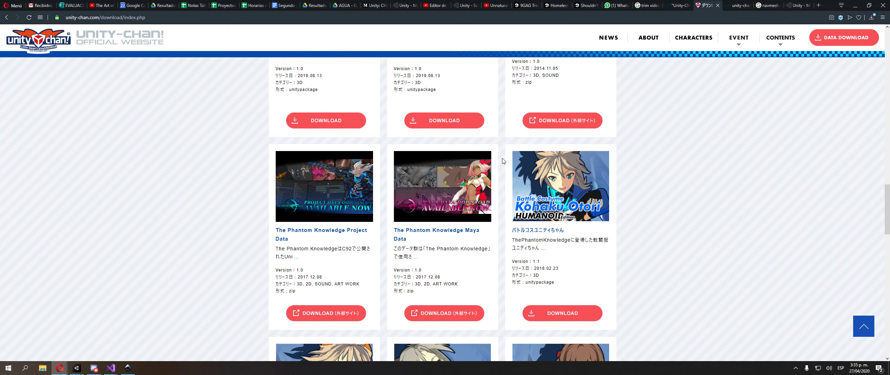
pyautogui.scroll(-10, 501, 161)
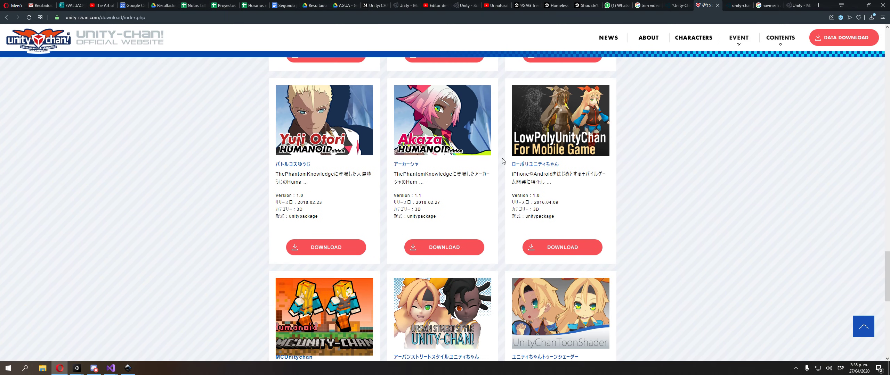
pyautogui.scroll(-5, 502, 161)
pyautogui.scroll(15, 502, 161)
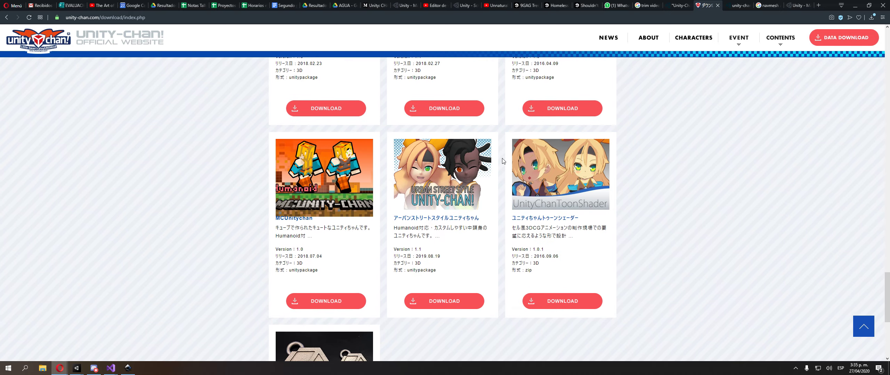
pyautogui.scroll(4, 502, 161)
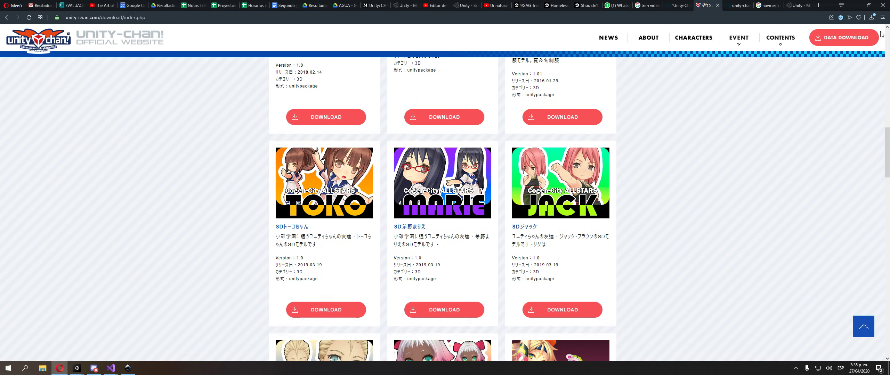
pyautogui.click(854, 5)
# Step: Turn the 01_kohaku_B preview and place the prefab on the courtyard floor in front of the stairs
pyautogui.moveTo(758, 231); pyautogui.dragTo(700, 192)
pyautogui.moveTo(718, 226); pyautogui.dragTo(731, 245)
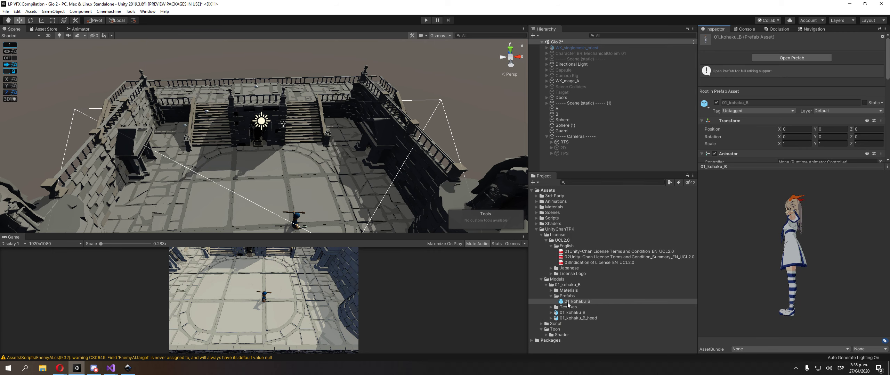
pyautogui.moveTo(292, 169); pyautogui.dragTo(305, 175)
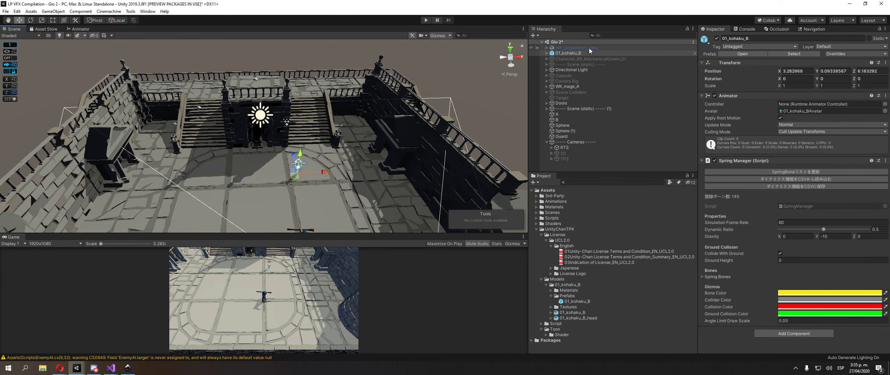
# Step: Frame the 01_kohaku_B character in the scene and examine its toon-shaded face and outfit up close
pyautogui.press('f')
pyautogui.moveTo(180, 161); pyautogui.dragTo(351, 132, button='right')
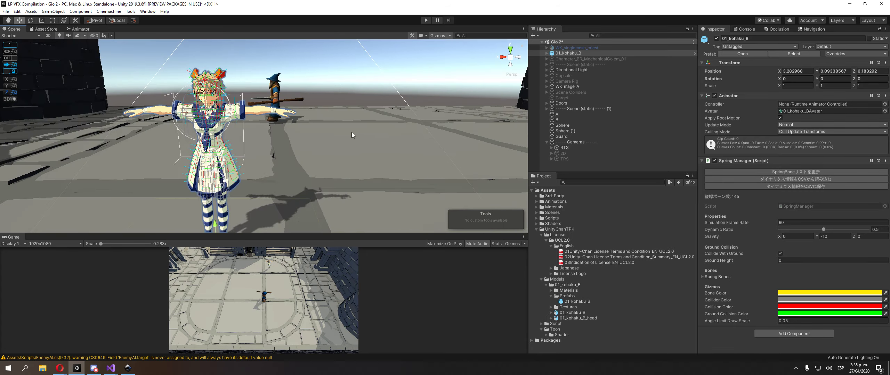
pyautogui.moveTo(351, 132); pyautogui.dragTo(434, 114, button='middle')
pyautogui.scroll(3, 398, 123)
pyautogui.moveTo(398, 123); pyautogui.dragTo(365, 70, button='right')
pyautogui.click(366, 70)
pyautogui.moveTo(352, 139); pyautogui.dragTo(387, 134, button='right')
pyautogui.moveTo(388, 134); pyautogui.dragTo(309, 133, button='middle')
pyautogui.scroll(3, 302, 134)
pyautogui.moveTo(299, 134); pyautogui.dragTo(262, 93, button='right')
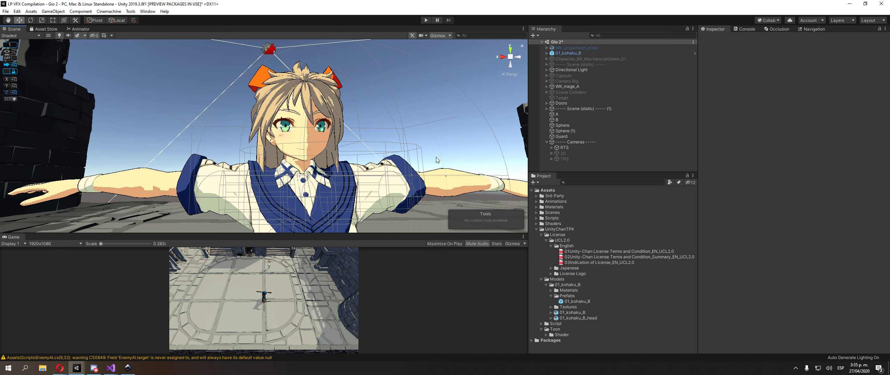
# Step: Select the 01_kohaku_B character and delete it from the scene
pyautogui.click(298, 176)
pyautogui.press('f')
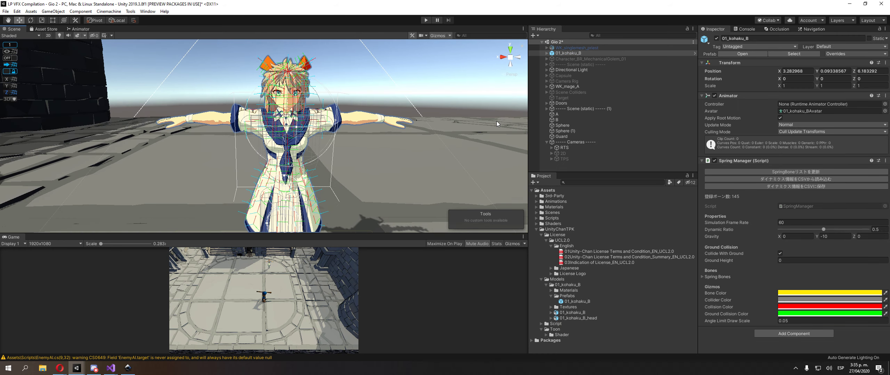
pyautogui.click(570, 70)
pyautogui.click(569, 53)
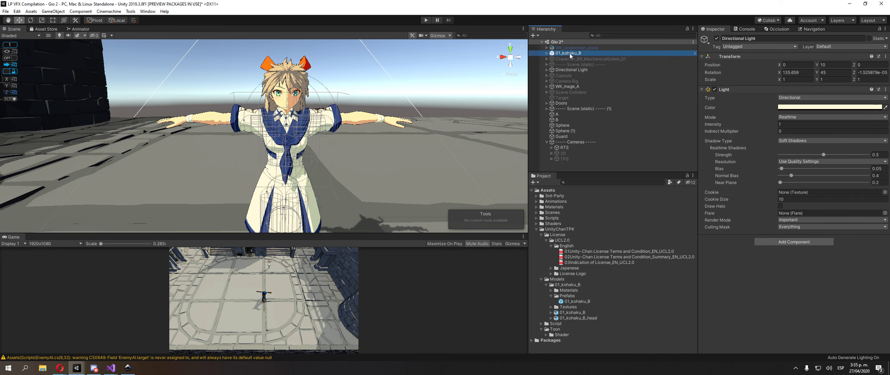
pyautogui.press('Delete')
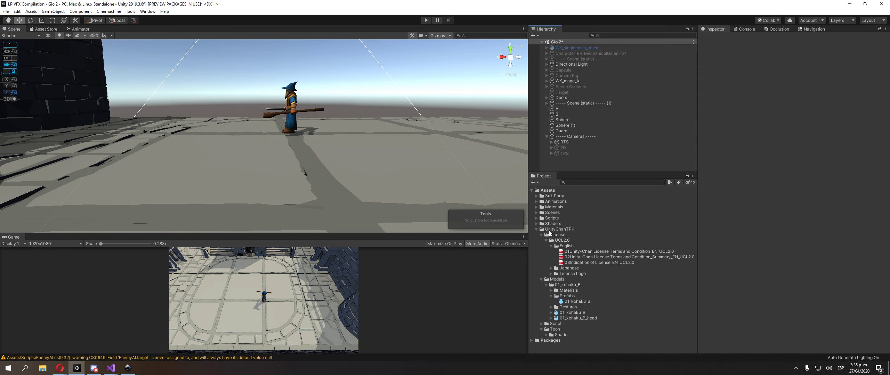
# Step: Look through the UnityChanTPK license folders and collapse UnityChanTPK in the project assets
pyautogui.click(559, 229)
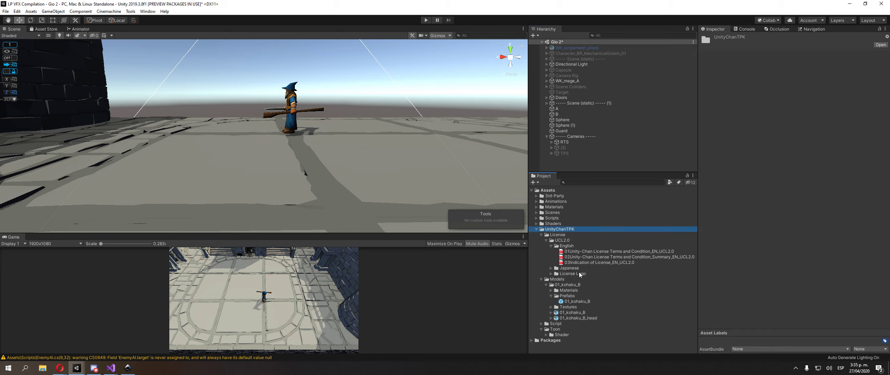
pyautogui.doubleClick(564, 269)
pyautogui.click(569, 274)
pyautogui.click(571, 279)
pyautogui.click(572, 263)
pyautogui.press('Up')
pyautogui.press('Up')
pyautogui.press('Up')
pyautogui.press('Up')
pyautogui.press('Up')
pyautogui.press('Left')
pyautogui.press('Up')
pyautogui.press('Left')
pyautogui.doubleClick(558, 198)
pyautogui.press('Down')
pyautogui.press('Down')
pyautogui.press('Up')
pyautogui.press('Left')
# Step: Open the Characters folder in the PolygonFantasyRivals prefabs under 3rd-Party
pyautogui.press('Down')
pyautogui.press('Right')
pyautogui.press('Down')
pyautogui.press('Down')
pyautogui.press('Down')
pyautogui.press('Down')
pyautogui.press('Right')
pyautogui.press('Down')
pyautogui.press('Down')
pyautogui.press('Down')
pyautogui.press('Down')
pyautogui.press('Up')
pyautogui.press('Up')
pyautogui.press('Up')
pyautogui.press('Up')
pyautogui.press('Down')
pyautogui.press('Right')
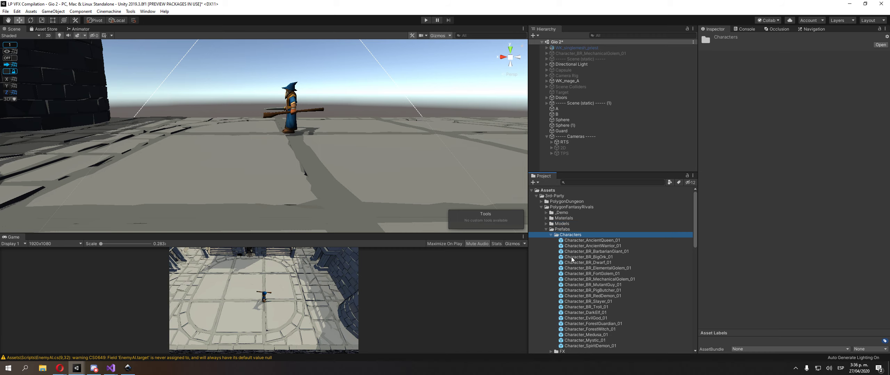
# Step: Browse the PolygonFantasyRivals character prefabs from AncientQueen to EvilGod, examining the dwarf's preview
pyautogui.press('Down')
pyautogui.press('Down')
pyautogui.press('Down')
pyautogui.press('Down')
pyautogui.press('Down')
pyautogui.moveTo(831, 258); pyautogui.dragTo(747, 232)
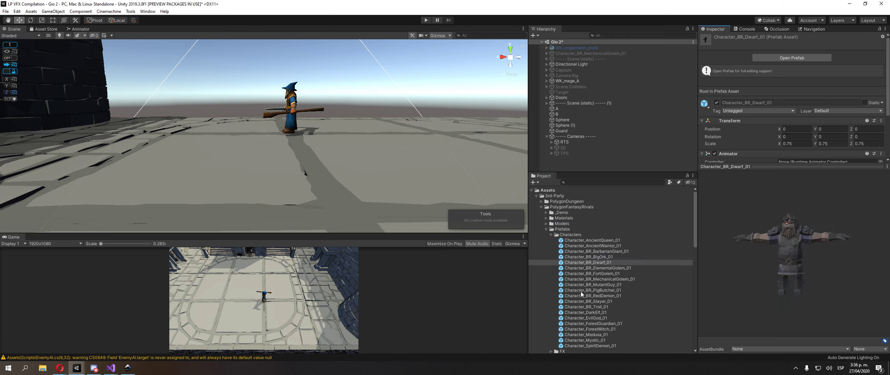
pyautogui.press('Down')
pyautogui.press('Down')
pyautogui.press('Down')
pyautogui.press('Down')
pyautogui.press('Down')
pyautogui.press('Down')
pyautogui.press('Down')
pyautogui.press('Down')
pyautogui.press('Down')
pyautogui.press('Down')
pyautogui.click(578, 330)
pyautogui.press('Up')
pyautogui.press('Up')
# Step: Place the Character_EvilGod_01 prefab in the courtyard and move it along Z to stand beside the mage
pyautogui.moveTo(604, 319); pyautogui.dragTo(418, 158)
pyautogui.moveTo(413, 160); pyautogui.dragTo(351, 163, button='right')
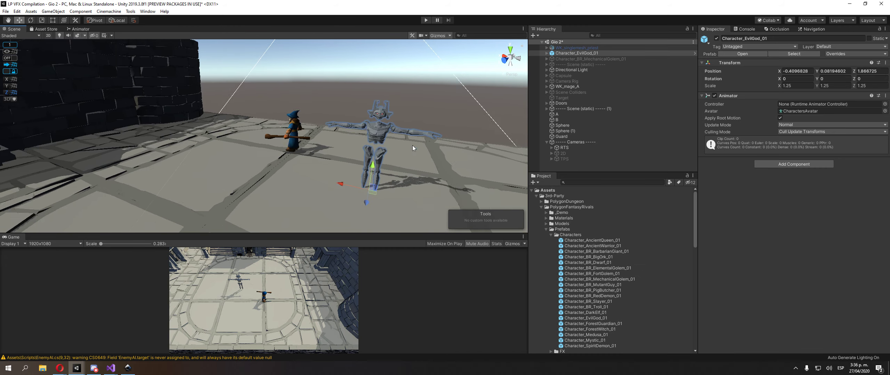
pyautogui.moveTo(412, 148); pyautogui.dragTo(248, 160, button='right')
pyautogui.moveTo(284, 190); pyautogui.dragTo(371, 210)
pyautogui.moveTo(351, 177); pyautogui.dragTo(280, 157, button='right')
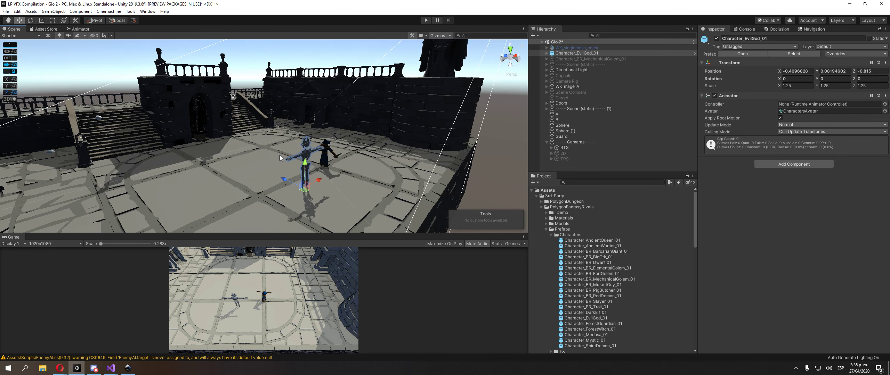
# Step: Add a Nav Mesh Agent component to Character_EvilGod_01 and check the baked NavMesh around it
pyautogui.click(817, 164)
pyautogui.write('nav')
pyautogui.press('Return')
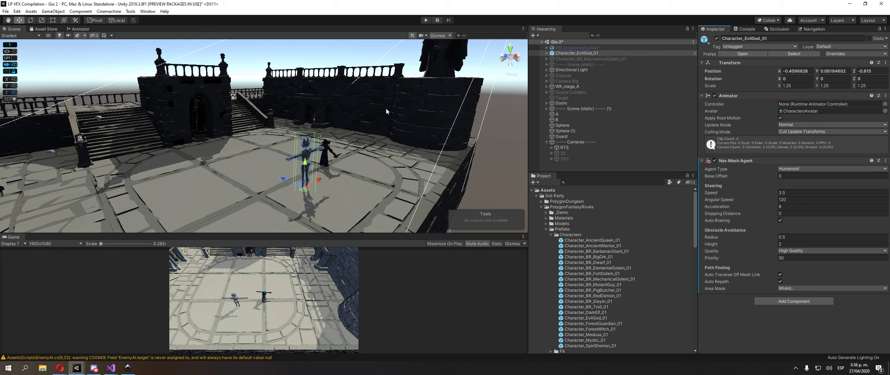
pyautogui.click(811, 30)
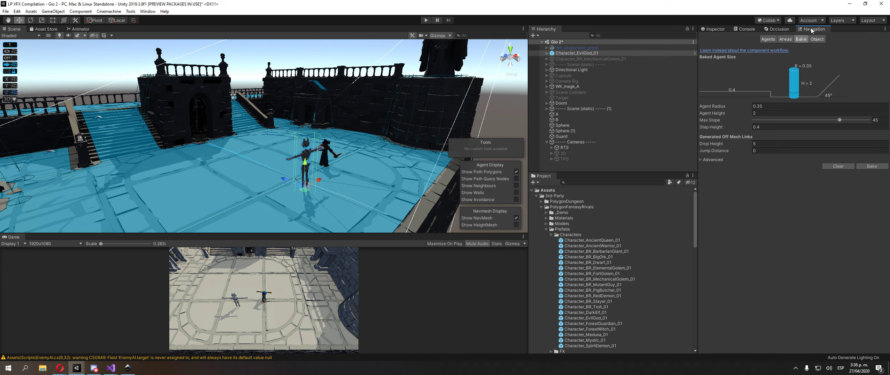
pyautogui.click(719, 29)
# Step: Create a C# script named EjemploAI in the Scripts folder and open it in Visual Studio
pyautogui.keyDown('alt'); pyautogui.moveTo(281, 116); pyautogui.dragTo(265, 176); pyautogui.keyUp('alt')
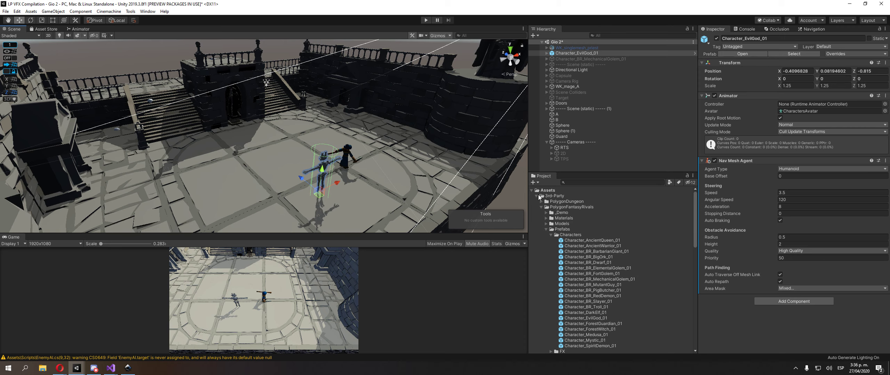
pyautogui.click(538, 197)
pyautogui.click(536, 218)
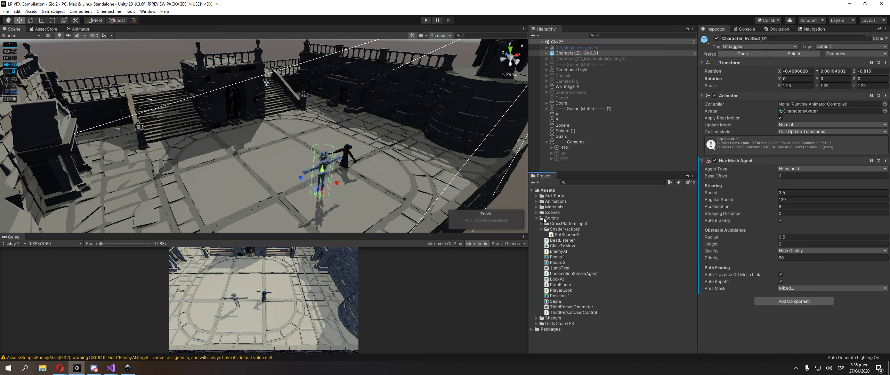
pyautogui.rightClick(551, 218)
pyautogui.moveTo(605, 50)
pyautogui.click(677, 56)
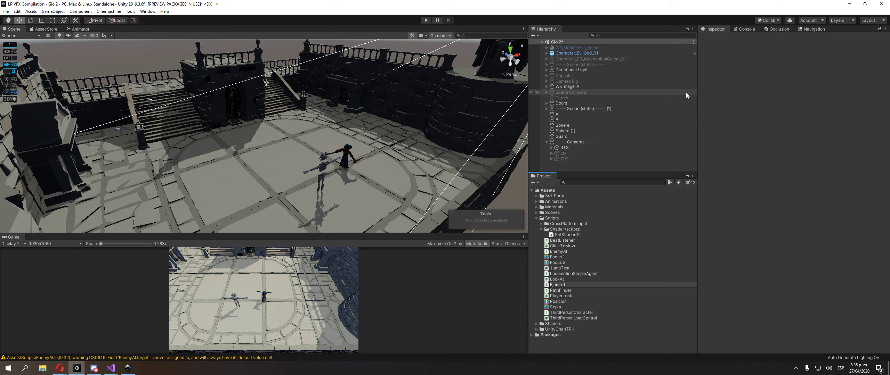
pyautogui.press('Return')
pyautogui.press('Return')
# Step: Add the directive using UnityEngine.AI; below using UnityEngine in the EjemploAI script and save it
pyautogui.click(194, 72)
pyautogui.press('Down')
pyautogui.press('Up')
pyautogui.hotkey('shift', 'Home')
pyautogui.hotkey('ctrl', 'c')
pyautogui.press('End')
pyautogui.press('Return')
pyautogui.hotkey('ctrl', 'v')
pyautogui.press('BackSpace')
pyautogui.write('.AI;')
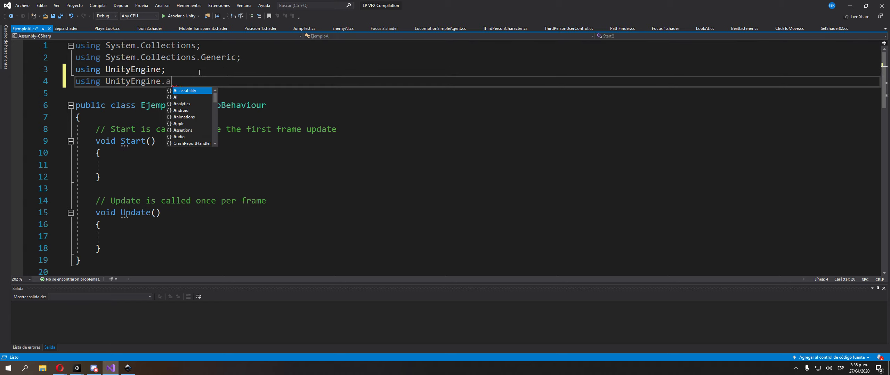
pyautogui.hotkey('ctrl', 's')
# Step: Remove the default comments and put the opening braces of the class, Start and Update on their declaration lines
pyautogui.click(155, 129)
pyautogui.press('Delete')
pyautogui.hotkey('ctrl', 'x')
pyautogui.click(150, 188)
pyautogui.hotkey('ctrl', 'x')
pyautogui.click(108, 241)
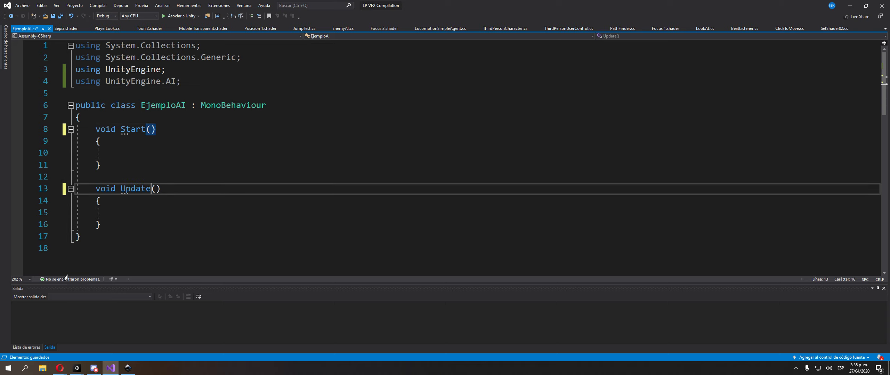
pyautogui.press('BackSpace')
pyautogui.write('}')
# Step: Insert blank lines above Start in the EjemploAI class body to make room for fields
pyautogui.press('Up')
pyautogui.press('Up')
pyautogui.press('Up')
pyautogui.press('Up')
pyautogui.press('Up')
pyautogui.press('Up')
pyautogui.press('Up')
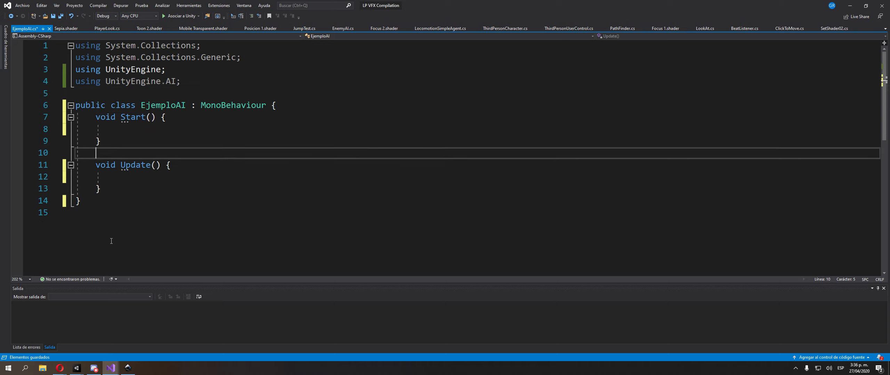
pyautogui.press('Return')
pyautogui.press('Return')
pyautogui.press('Up')
pyautogui.press('Up')
pyautogui.press('Return')
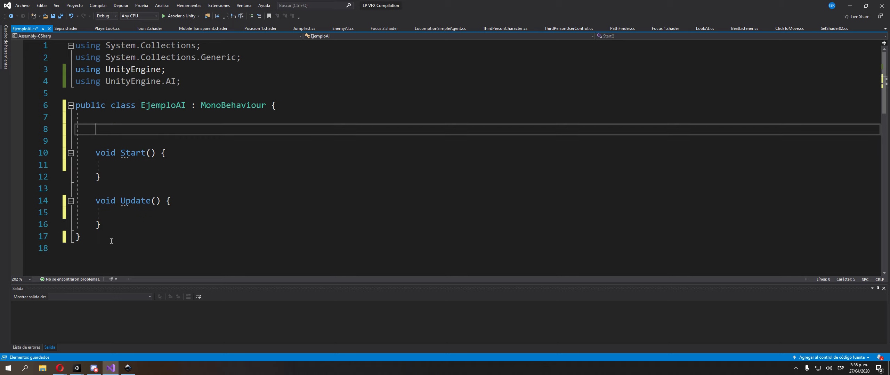
# Step: Declare the field [SerializeField] Transform objetivo; above Start and save the script
pyautogui.write('[SelectionBase')
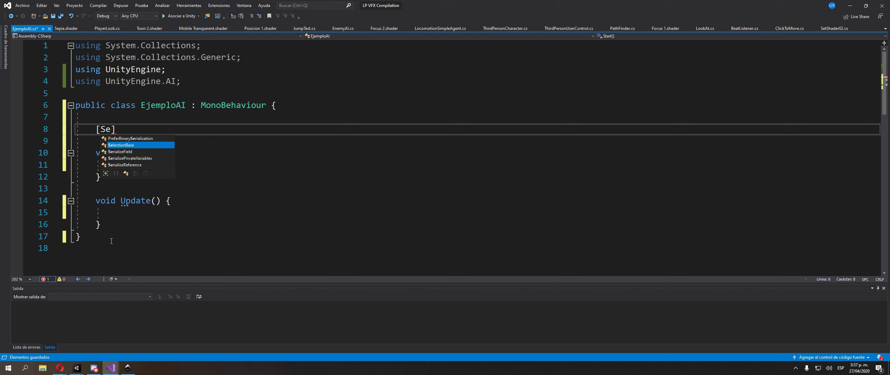
pyautogui.hotkey('ctrl', 'shift', 'Left')
pyautogui.write('SerializeField]')
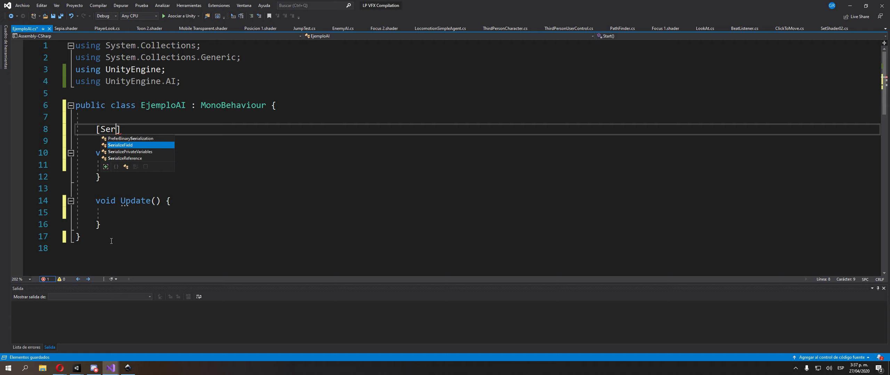
pyautogui.write(' tran')
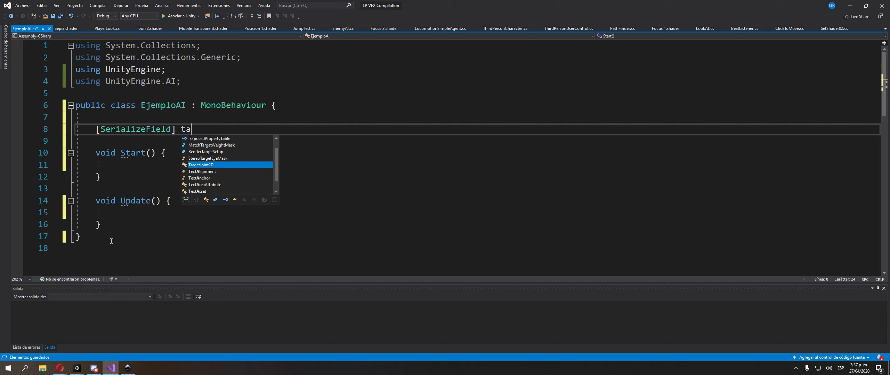
pyautogui.press('Return')
pyautogui.press('Return')
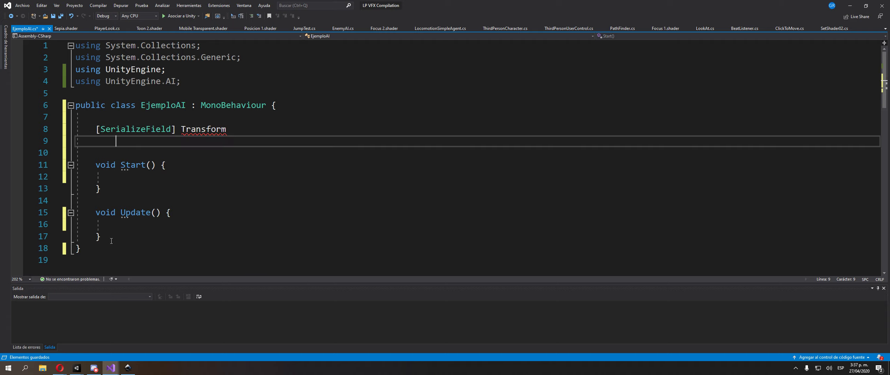
pyautogui.press('BackSpace')
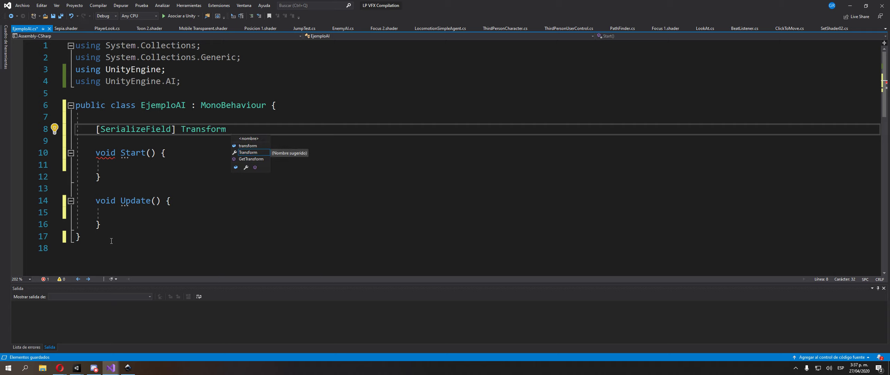
pyautogui.write('objetivo;')
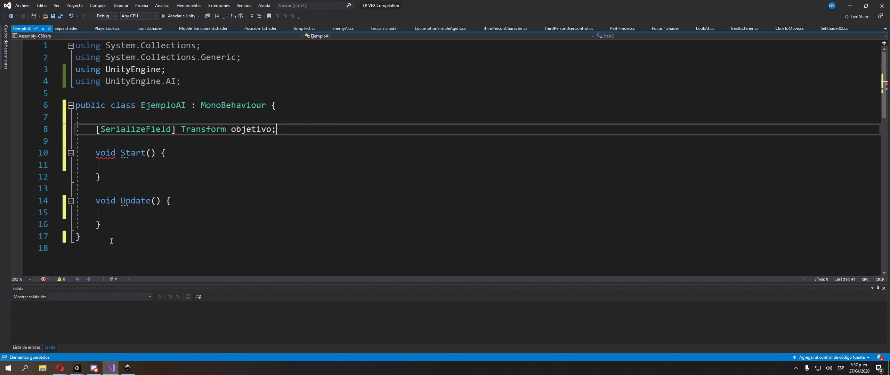
pyautogui.hotkey('ctrl', 's')
# Step: Declare a NavMeshAgent field named agent on the line below objetivo
pyautogui.doubleClick(253, 130)
pyautogui.click(184, 210)
pyautogui.click(170, 176)
pyautogui.click(162, 167)
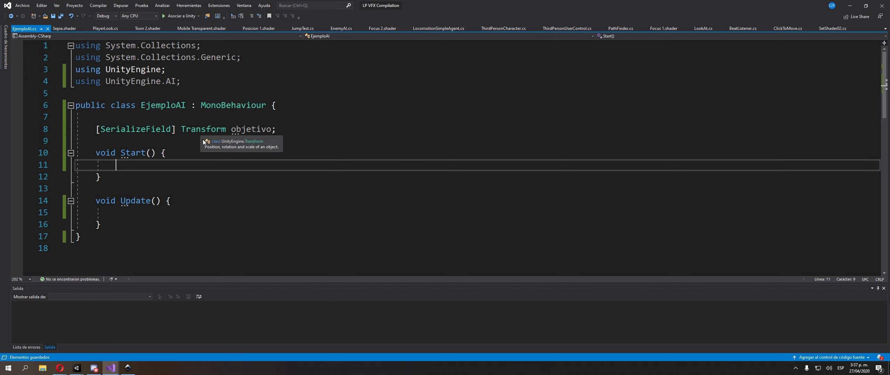
pyautogui.click(164, 138)
pyautogui.press('Return')
pyautogui.press('Up')
pyautogui.write('Nav')
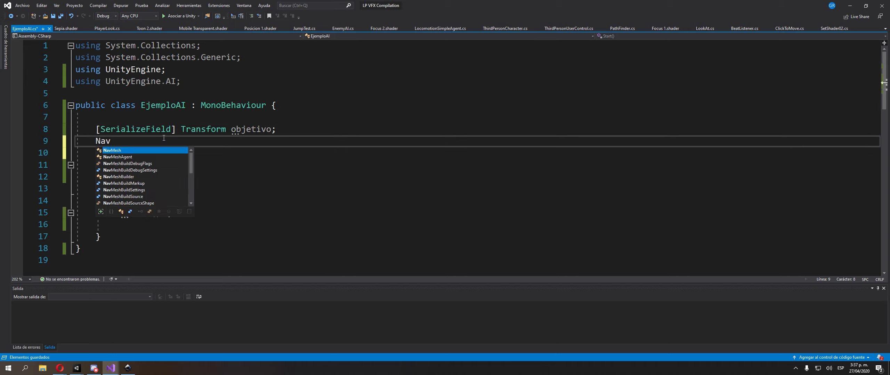
pyautogui.write('meshAgent agent;')
# Step: In Start, assign agent = GetComponent<NavMeshAgent>(); and save the script
pyautogui.press('Down')
pyautogui.press('Down')
pyautogui.press('Down')
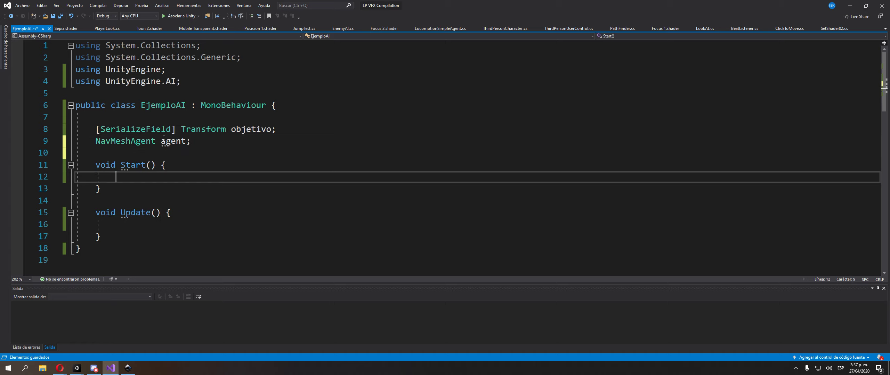
pyautogui.write('agent = Get')
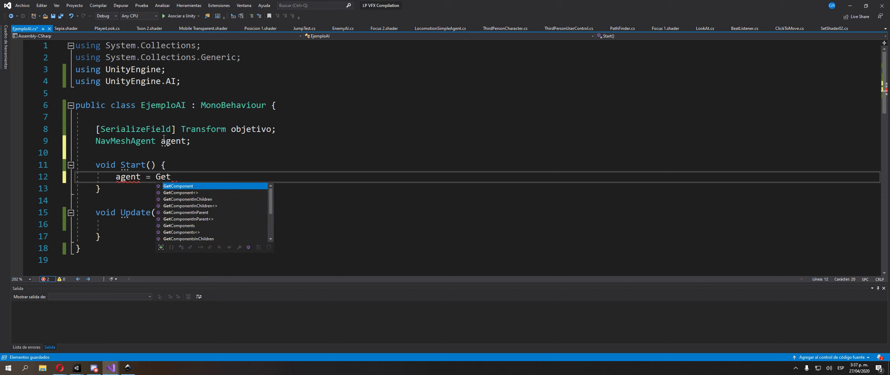
pyautogui.press('Down')
pyautogui.press('Tab')
pyautogui.write('Nav')
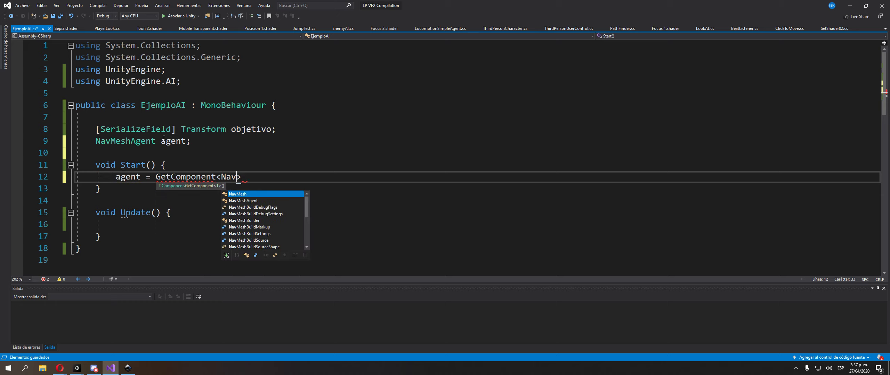
pyautogui.press('Down')
pyautogui.press('Tab')
pyautogui.press('Right')
pyautogui.hotkey('ctrl', 's')
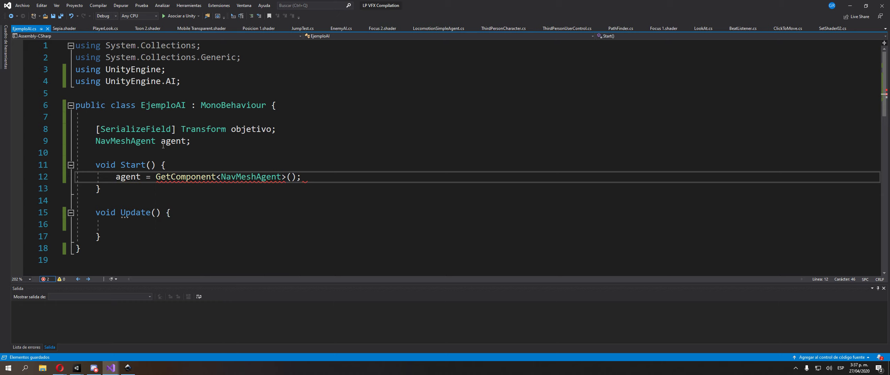
# Step: In Update, call agent.SetDestination(objetivo.position); and save the script
pyautogui.doubleClick(128, 176)
pyautogui.hotkey('ctrl', 'c')
pyautogui.click(132, 229)
pyautogui.hotkey('ctrl', 'v')
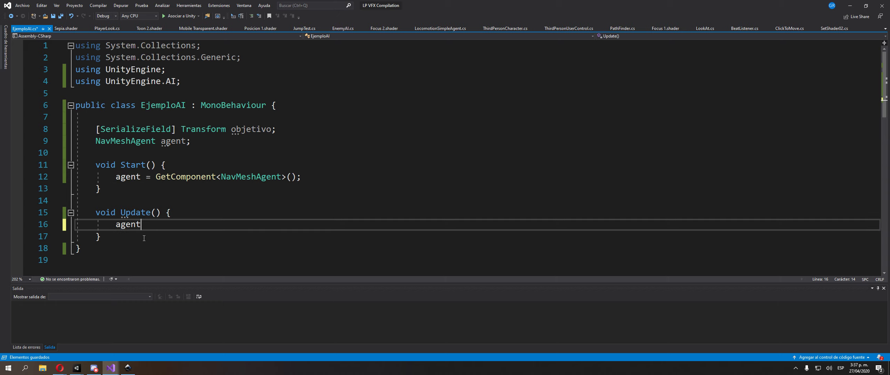
pyautogui.write('.setd/(')
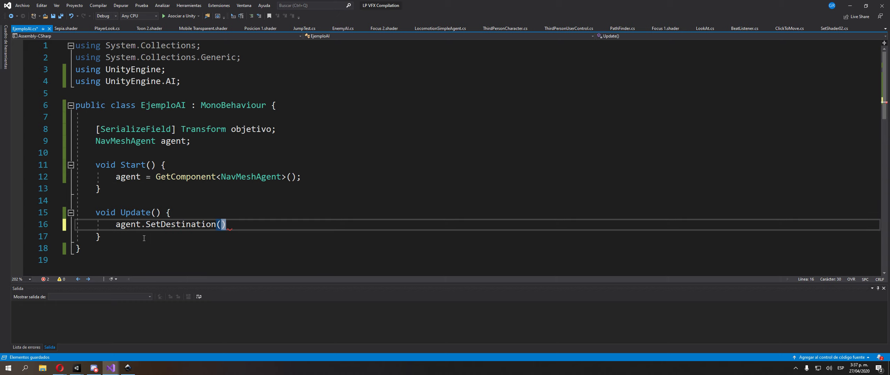
pyautogui.click(253, 129)
pyautogui.doubleClick(253, 129)
pyautogui.click(221, 224)
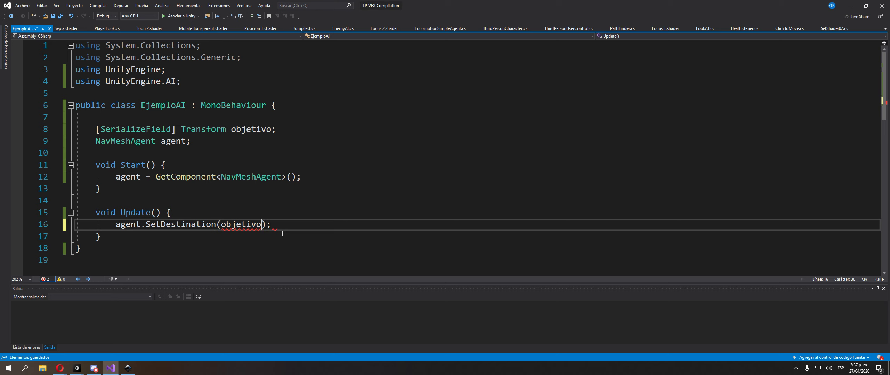
pyautogui.write('position')
pyautogui.hotkey('ctrl', 's')
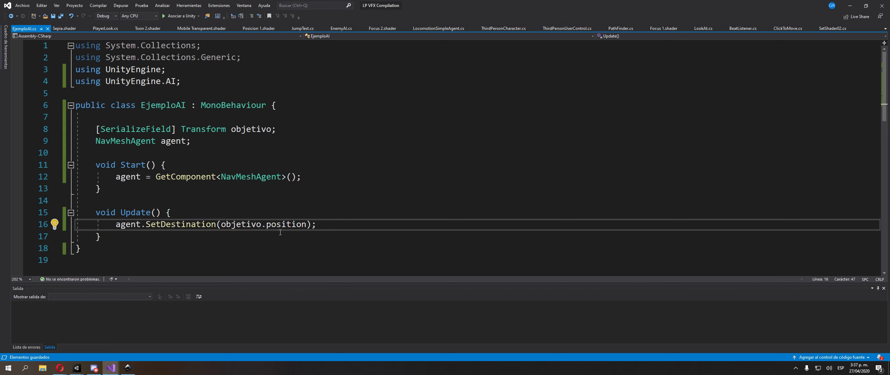
# Step: Switch to Unity and add the Ejemplo AI script as a component to Character_EvilGod_01
pyautogui.moveTo(76, 369)
pyautogui.click(68, 338)
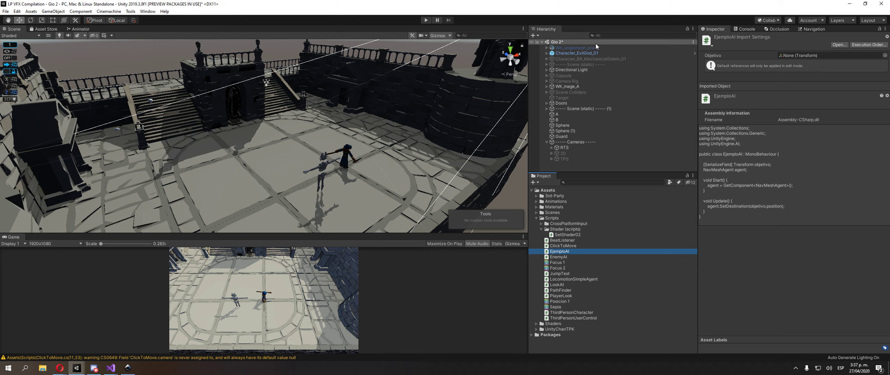
pyautogui.click(576, 53)
pyautogui.scroll(3, 235, 137)
pyautogui.moveTo(235, 136); pyautogui.dragTo(242, 130, button='middle')
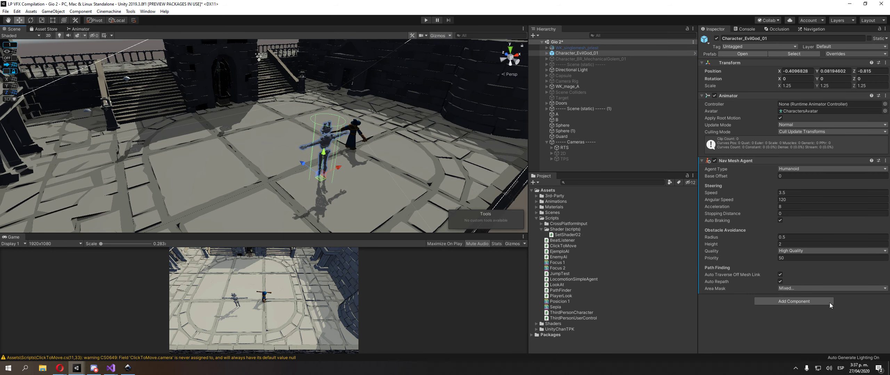
pyautogui.click(811, 304)
pyautogui.write('ejem')
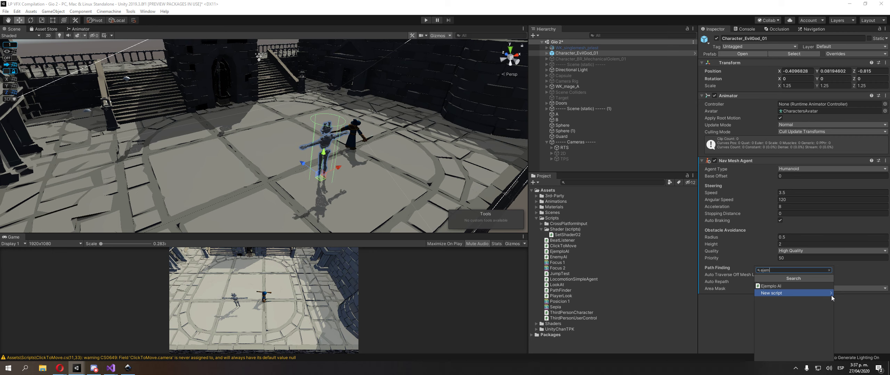
pyautogui.press('Up')
pyautogui.press('Return')
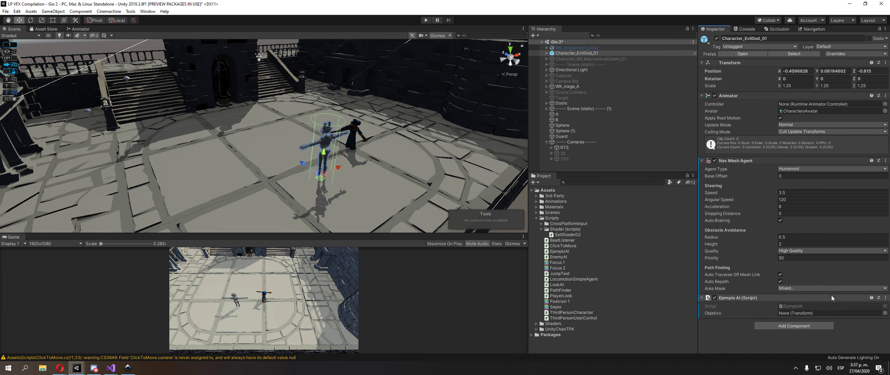
# Step: Rename Sphere (1) as Sigueme and assign it as the Objetivo of Character_EvilGod_01's Ejemplo AI script
pyautogui.scroll(3, 353, 165)
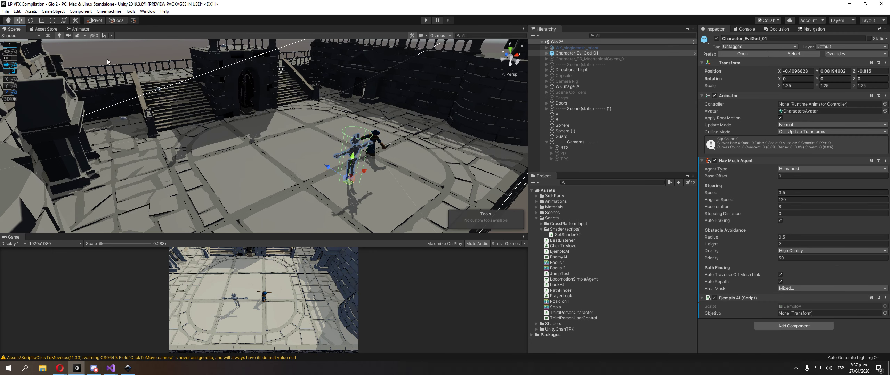
pyautogui.click(158, 89)
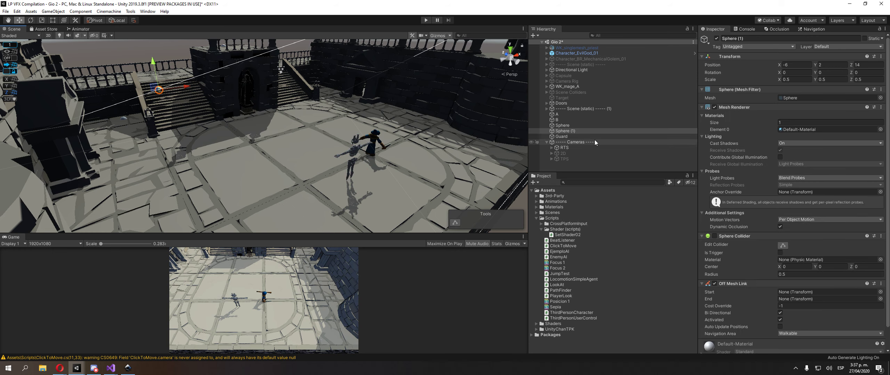
pyautogui.click(570, 132)
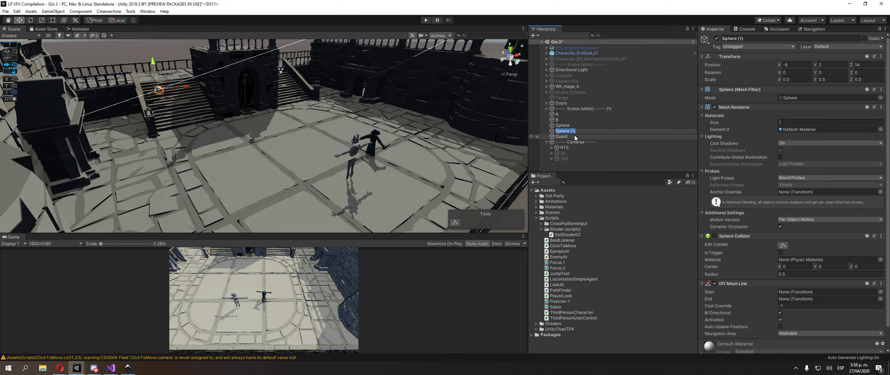
pyautogui.write('Sigueme')
pyautogui.press('Return')
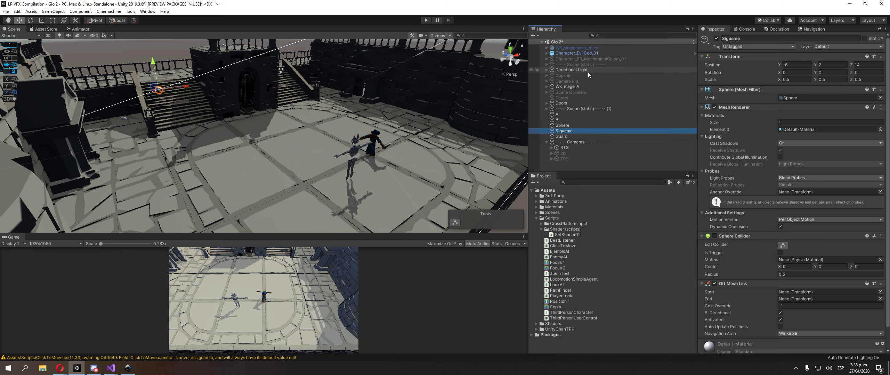
pyautogui.click(583, 53)
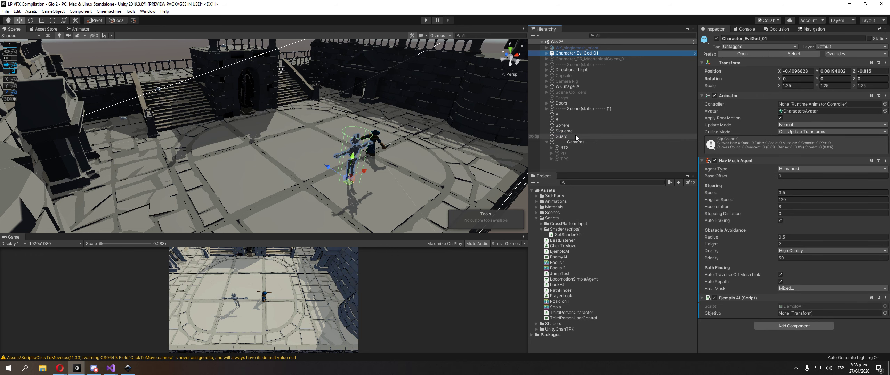
pyautogui.moveTo(570, 131); pyautogui.dragTo(799, 314)
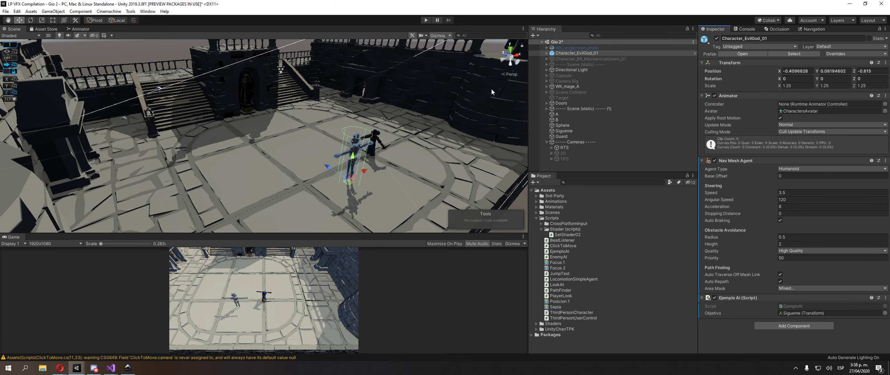
# Step: Run the scene in play mode and watch how Character_EvilGod_01 moves towards Sigueme near the stairs
pyautogui.click(425, 20)
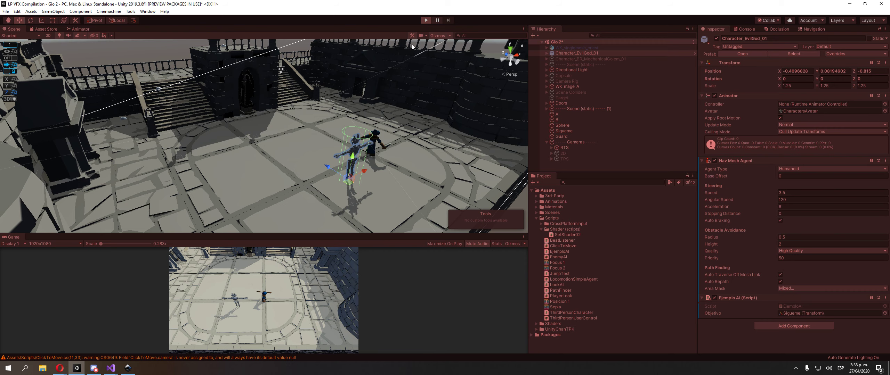
pyautogui.moveTo(281, 113); pyautogui.dragTo(254, 120, button='right')
pyautogui.moveTo(253, 120); pyautogui.dragTo(286, 177, button='middle')
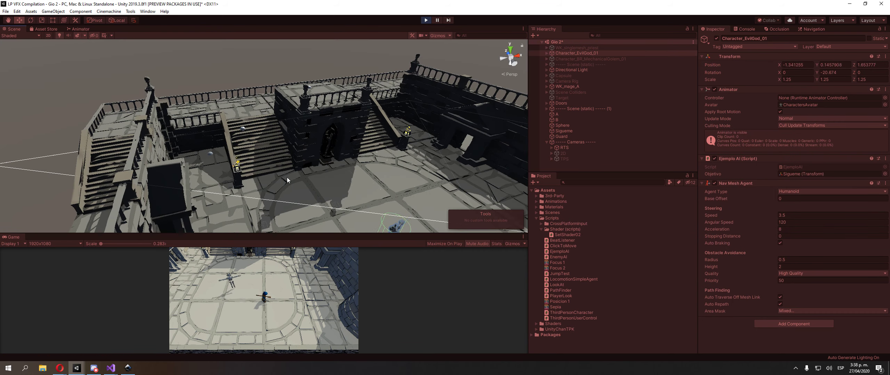
# Step: With play mode running, move Sigueme from the stairs to the courtyard's far side to test Character_EvilGod_01's pursuit
pyautogui.click(241, 132)
pyautogui.moveTo(241, 132); pyautogui.dragTo(91, 244)
pyautogui.moveTo(167, 205); pyautogui.dragTo(278, 146, button='middle')
pyautogui.moveTo(258, 152); pyautogui.dragTo(299, 163, button='right')
pyautogui.moveTo(299, 163); pyautogui.dragTo(356, 171, button='middle')
pyautogui.keyDown('alt'); pyautogui.moveTo(356, 171); pyautogui.dragTo(376, 67); pyautogui.keyUp('alt')
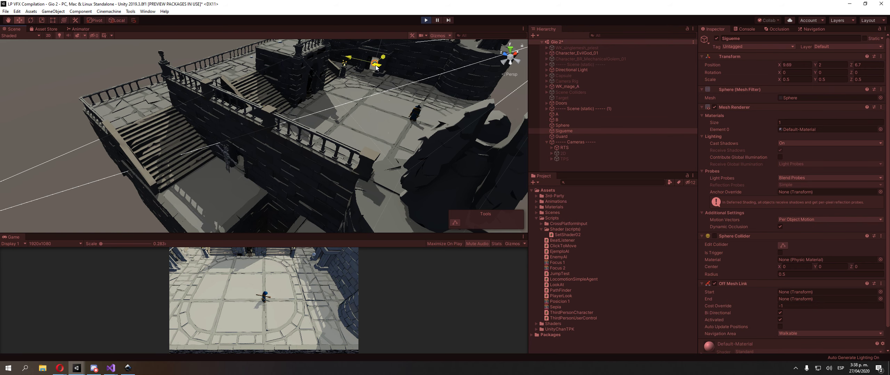
# Step: Move Sigueme up to the terrace above the central doorway to test whether Character_EvilGod_01 climbs the stairs
pyautogui.moveTo(382, 132); pyautogui.dragTo(342, 139, button='right')
pyautogui.scroll(-2, 351, 146)
pyautogui.moveTo(360, 153); pyautogui.dragTo(292, 118)
pyautogui.moveTo(293, 117); pyautogui.dragTo(322, 128, button='right')
pyautogui.keyDown('alt'); pyautogui.moveTo(323, 129); pyautogui.dragTo(299, 97); pyautogui.keyUp('alt')
pyautogui.moveTo(297, 101); pyautogui.dragTo(341, 158)
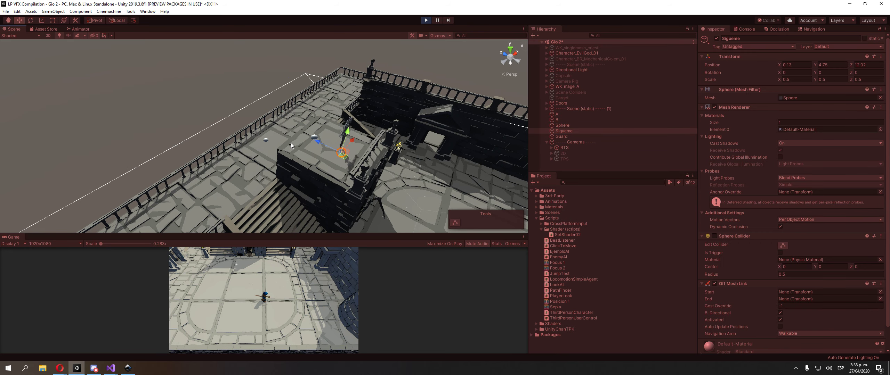
# Step: Move Sigueme back down over the courtyard, watch Character_EvilGod_01 follow it, and stop play mode
pyautogui.moveTo(343, 157); pyautogui.dragTo(459, 202)
pyautogui.moveTo(459, 201); pyautogui.dragTo(418, 169, button='middle')
pyautogui.moveTo(423, 140); pyautogui.dragTo(407, 166)
pyautogui.moveTo(426, 178); pyautogui.dragTo(331, 144, button='right')
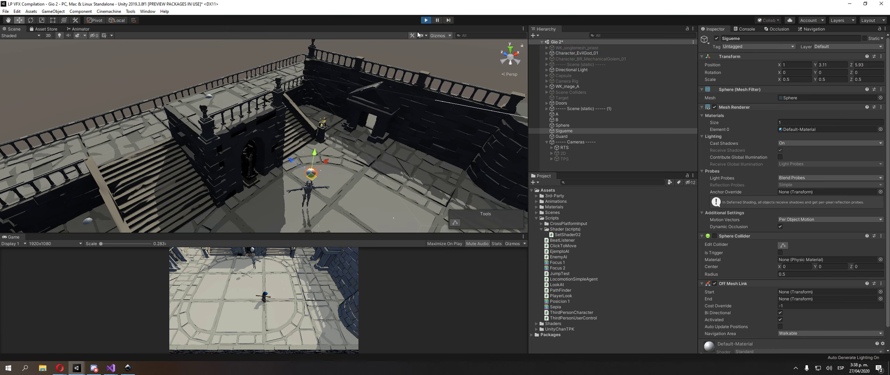
pyautogui.click(426, 20)
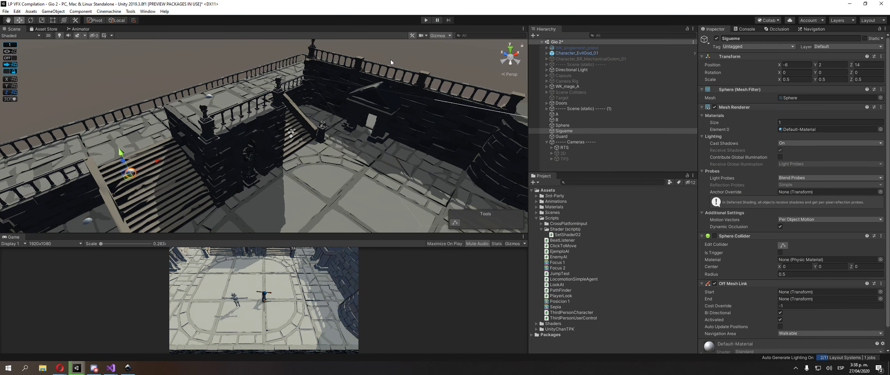
# Step: Delete Sigueme from the scene and assign WK_mage_A as the Objetivo of Character_EvilGod_01's Ejemplo AI script
pyautogui.moveTo(386, 66); pyautogui.dragTo(318, 98, button='right')
pyautogui.moveTo(318, 97); pyautogui.dragTo(267, 103, button='middle')
pyautogui.click(572, 131)
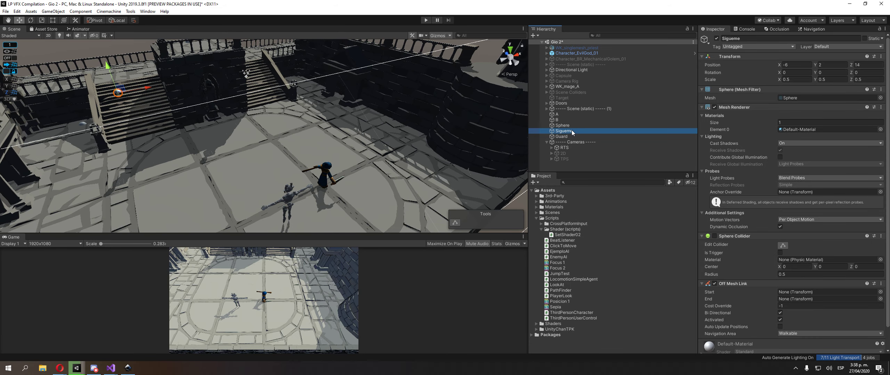
pyautogui.press('Delete')
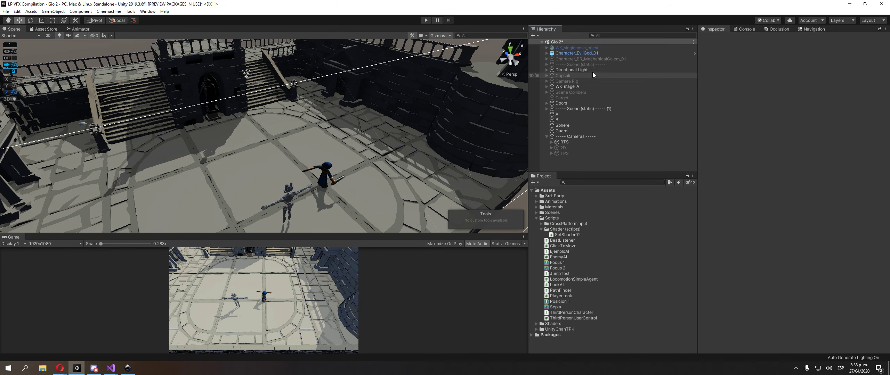
pyautogui.click(592, 53)
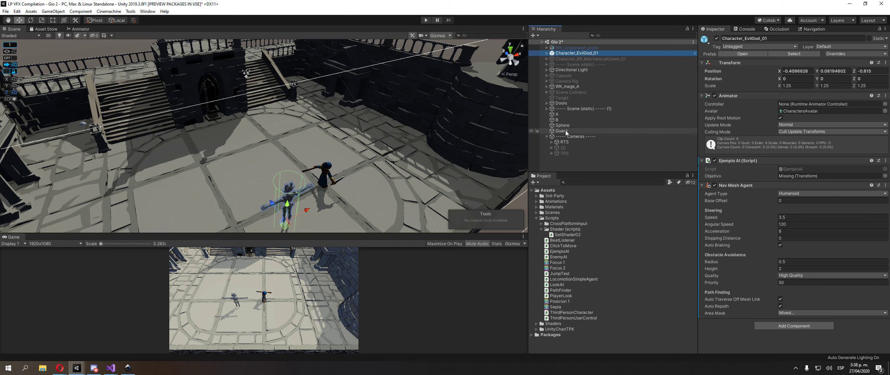
pyautogui.moveTo(567, 86); pyautogui.dragTo(812, 177)
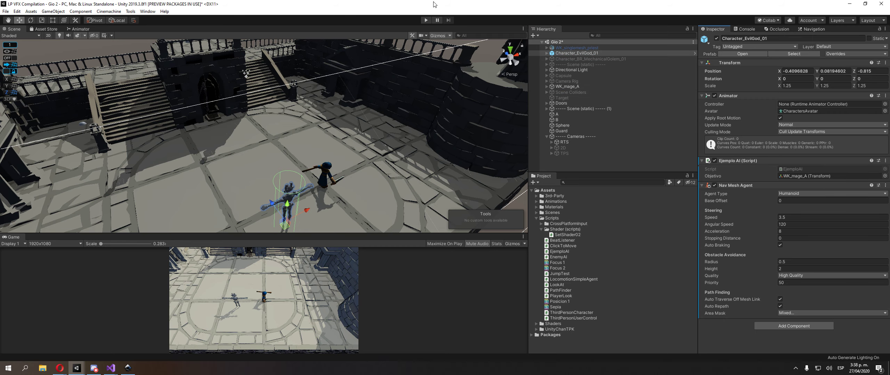
# Step: Run the scene, walk the mage to several points around the courtyard to test Character_EvilGod_01's pursuit, and stop play mode
pyautogui.click(426, 20)
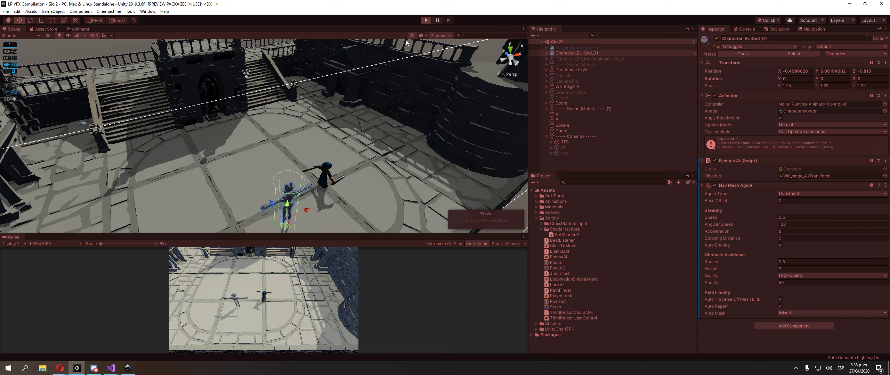
pyautogui.click(300, 267)
pyautogui.click(226, 272)
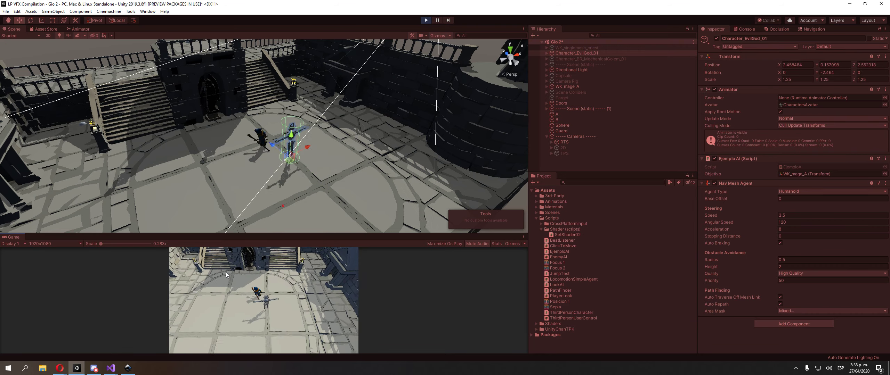
pyautogui.click(226, 272)
pyautogui.click(281, 258)
pyautogui.click(320, 325)
pyautogui.click(279, 340)
pyautogui.click(271, 337)
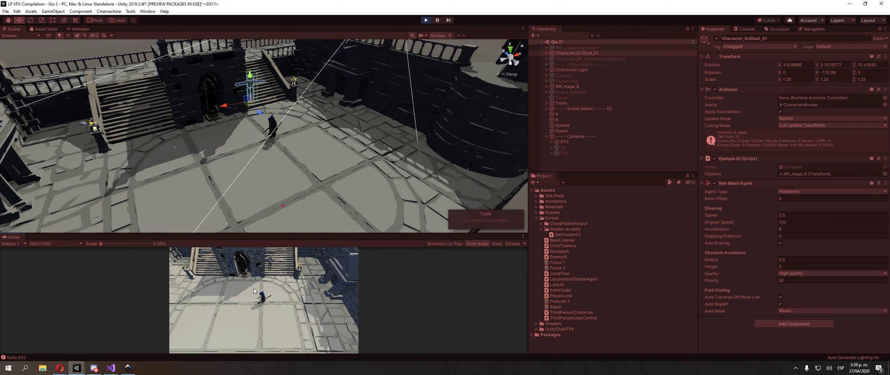
pyautogui.click(426, 19)
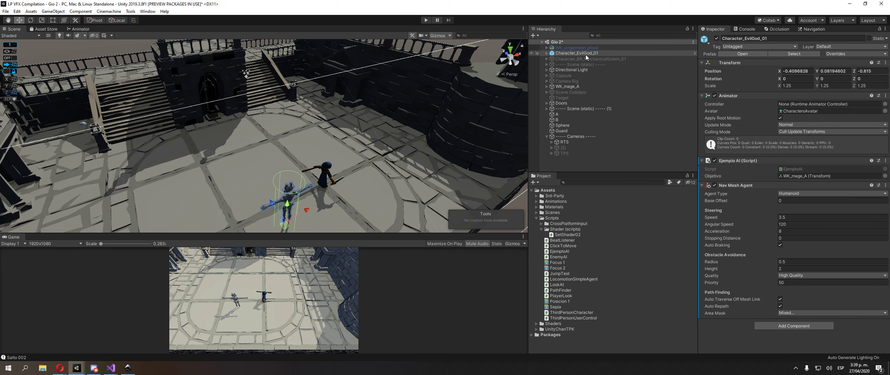
# Step: Inspect Character_BR_MechanicalGolem_01's components and open its LocomotionSimpleAgent script in Visual Studio
pyautogui.click(594, 59)
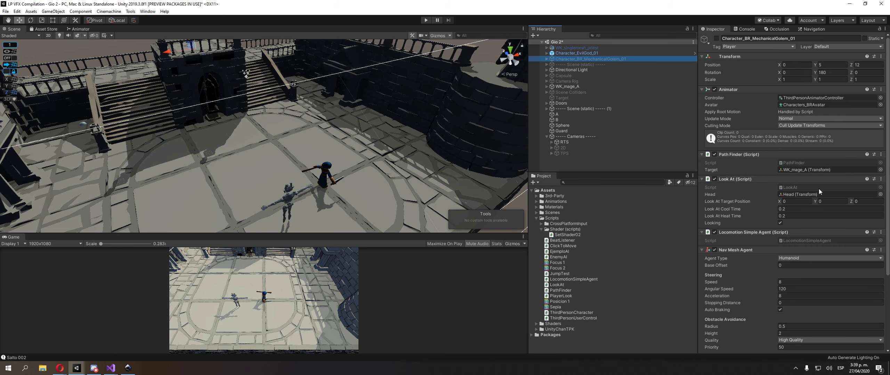
pyautogui.scroll(-3, 817, 188)
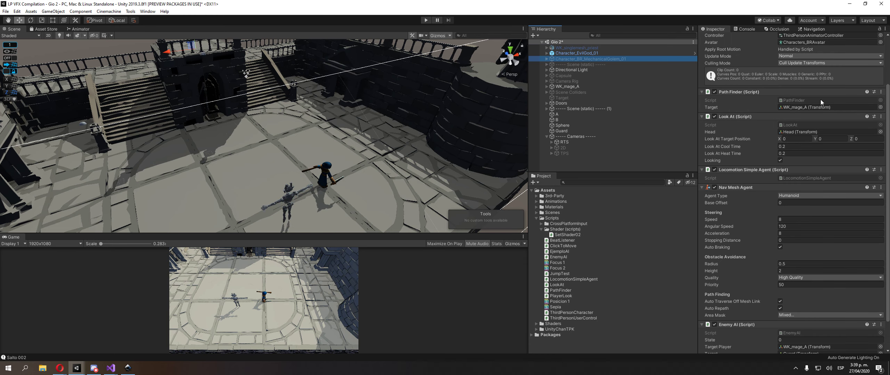
pyautogui.doubleClick(807, 177)
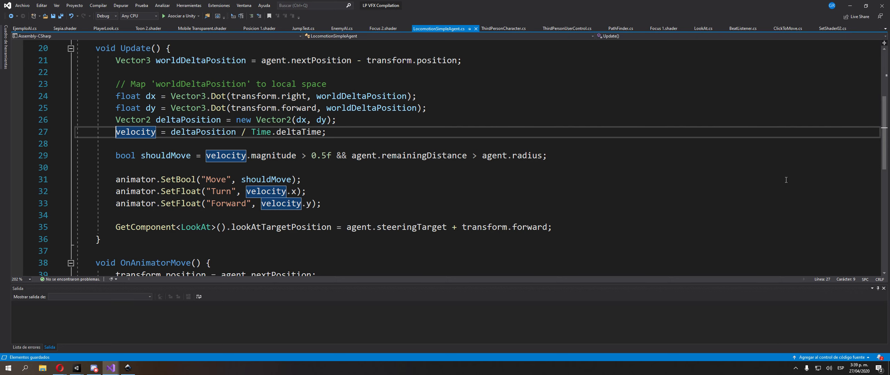
# Step: Examine how LocomotionSimpleAgent's Update calculates velocity and shouldMove and passes Move, Turn and Forward to the animator
pyautogui.scroll(-3, 369, 164)
pyautogui.scroll(3, 369, 163)
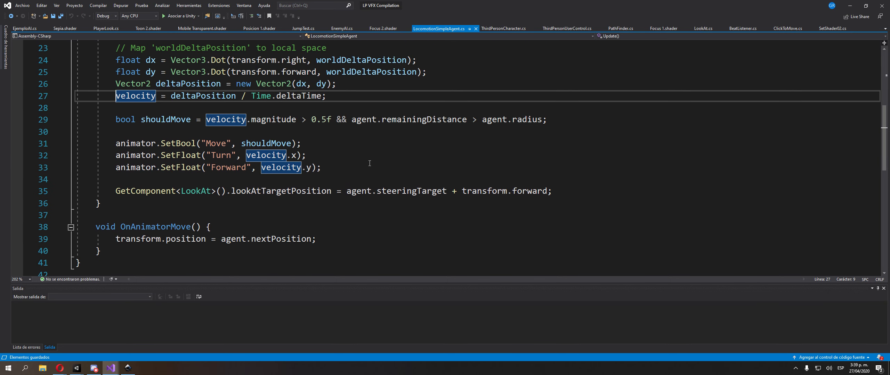
pyautogui.click(271, 120)
pyautogui.scroll(1, 275, 171)
pyautogui.scroll(-1, 276, 171)
pyautogui.moveTo(206, 84); pyautogui.dragTo(225, 122)
pyautogui.click(195, 155)
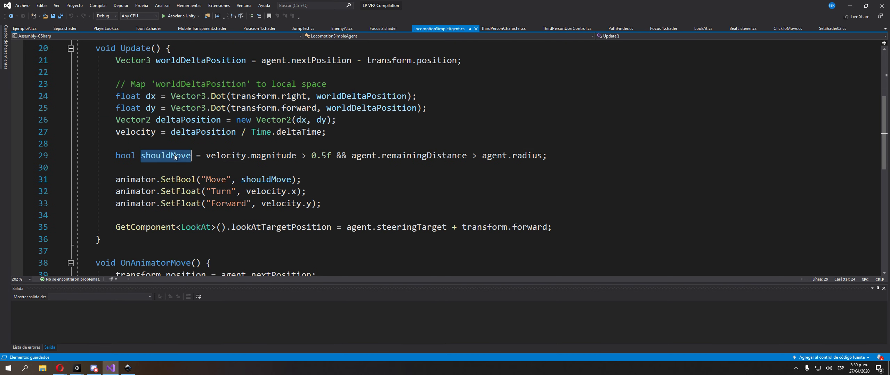
pyautogui.doubleClick(263, 156)
pyautogui.click(166, 179)
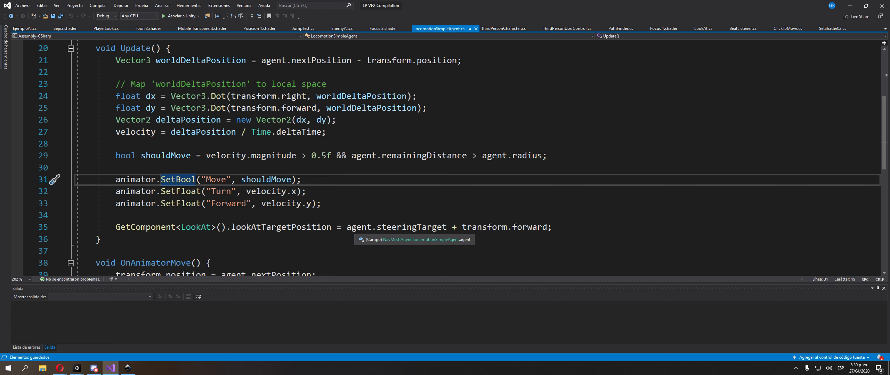
pyautogui.scroll(2, 354, 231)
pyautogui.scroll(-2, 354, 230)
# Step: Switch to Opera, show the Unity manual page Coupling Animation and Navigation, and select its web address for sharing in Discord
pyautogui.moveTo(60, 369)
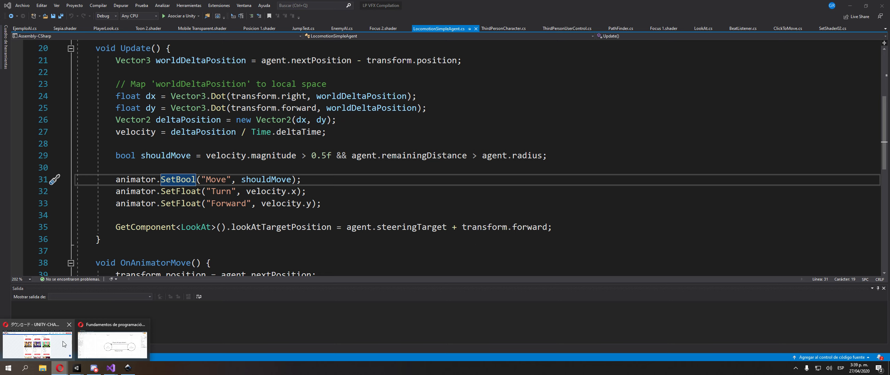
pyautogui.click(38, 344)
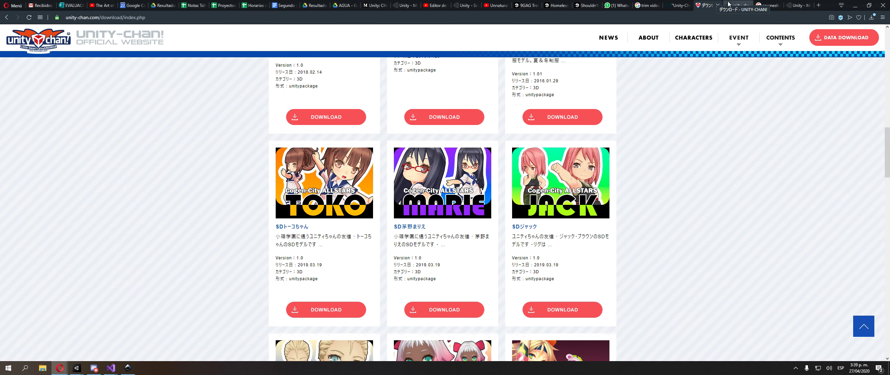
pyautogui.click(798, 5)
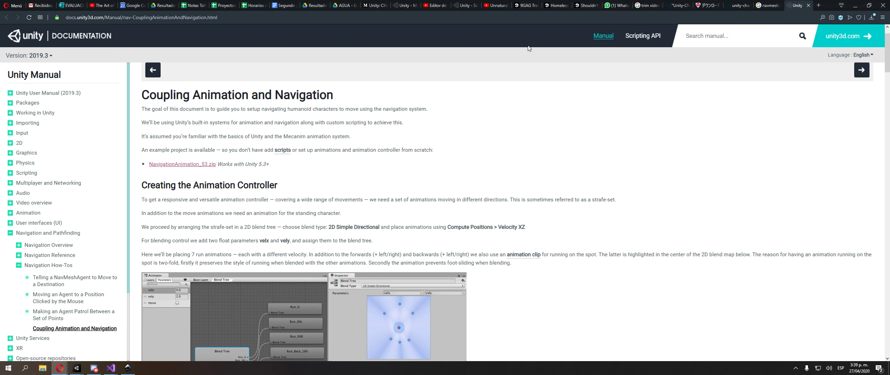
pyautogui.click(518, 20)
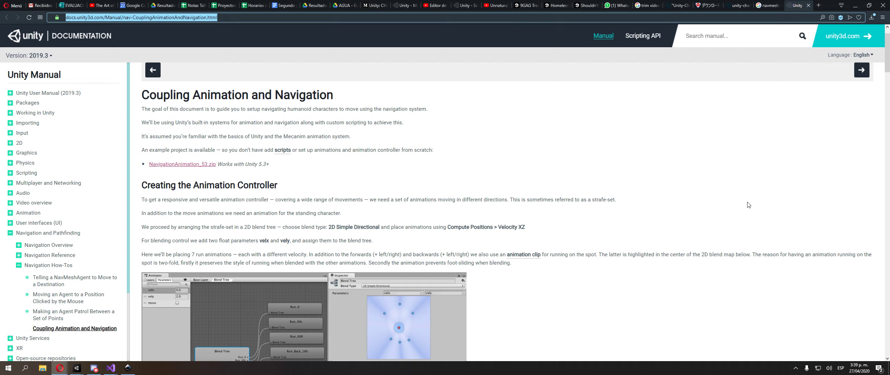
pyautogui.hotkey('alt', 'Tab')
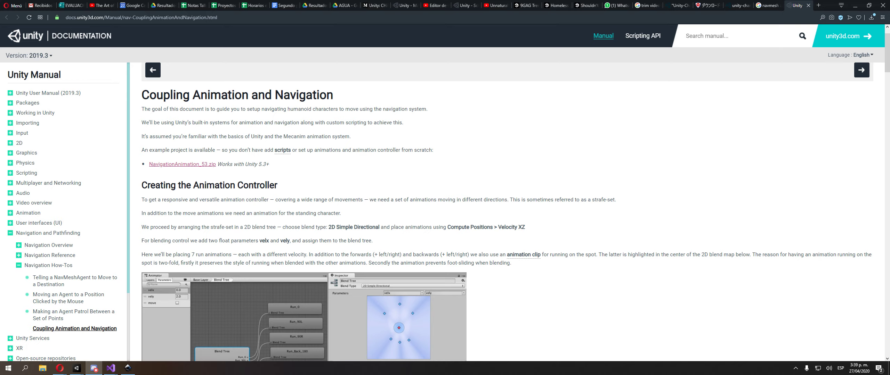
# Step: Browse the 3D, All and Sound categories on the Unity-chan download page
pyautogui.click(706, 6)
pyautogui.scroll(7, 478, 159)
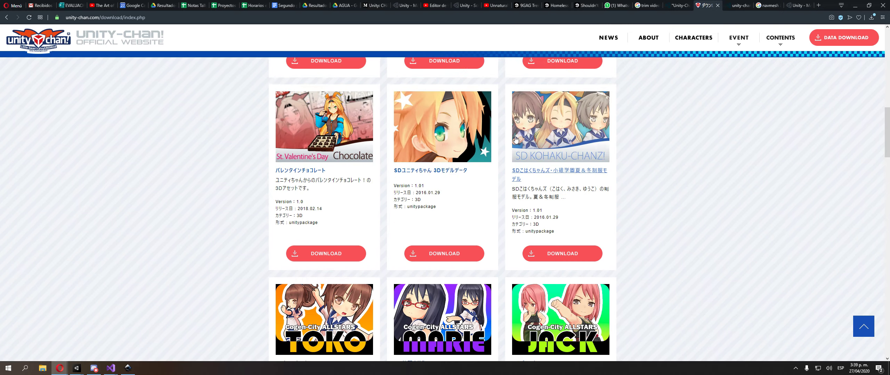
pyautogui.scroll(-3, 478, 159)
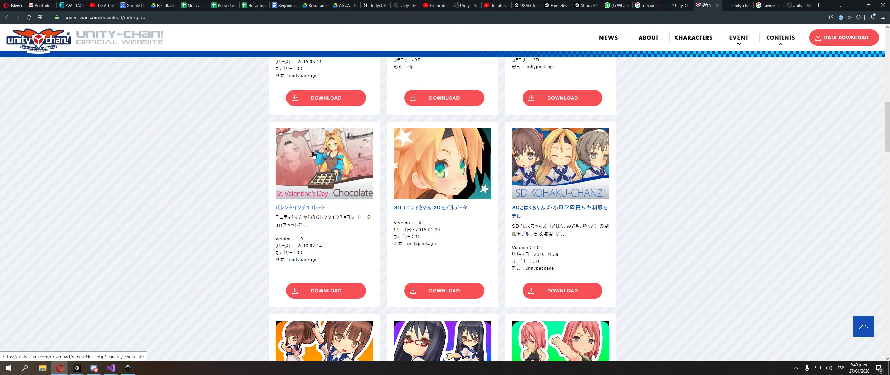
pyautogui.scroll(8, 346, 149)
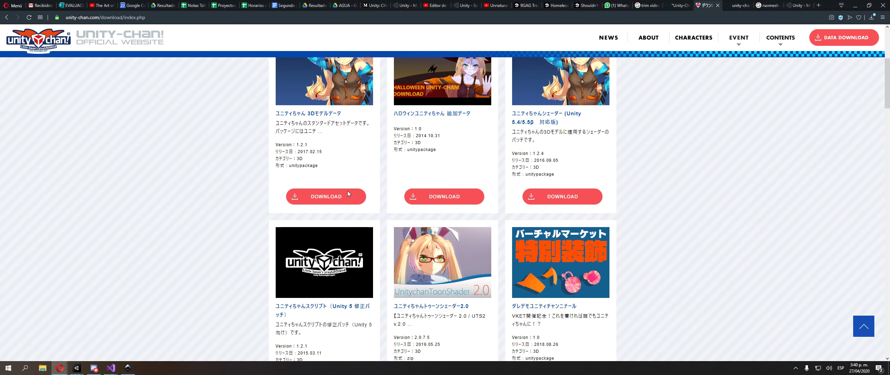
pyautogui.scroll(3, 348, 190)
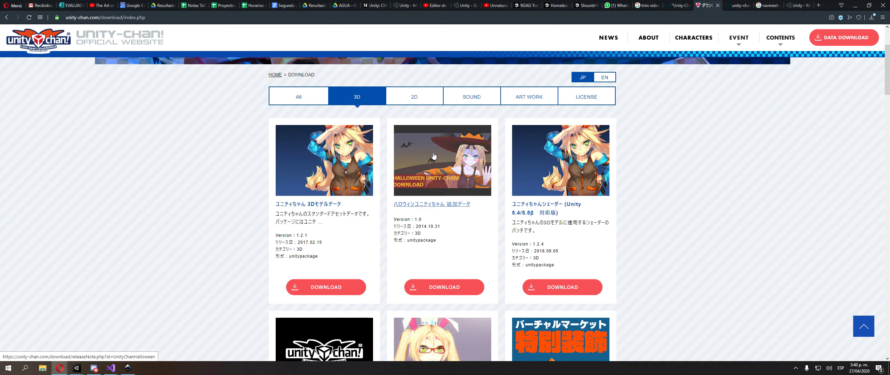
pyautogui.click(281, 103)
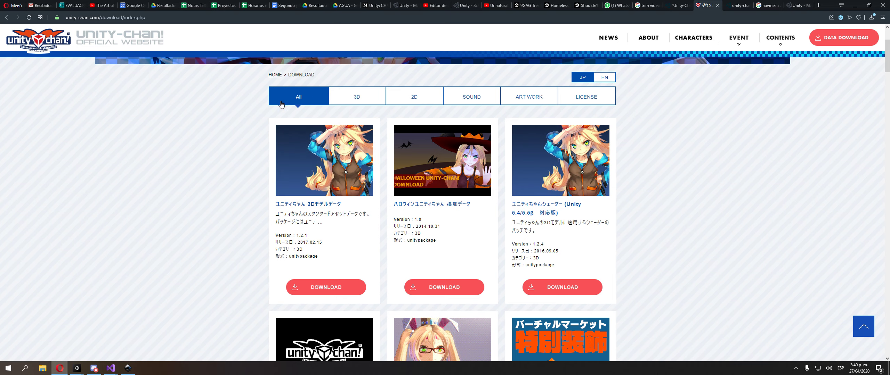
pyautogui.click(471, 97)
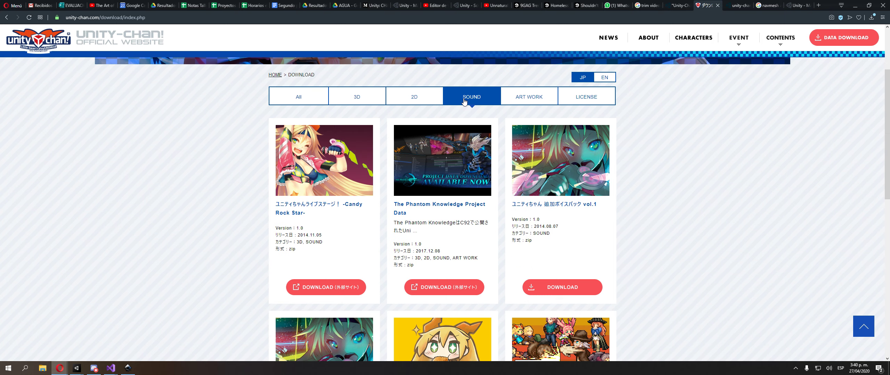
pyautogui.scroll(-6, 624, 216)
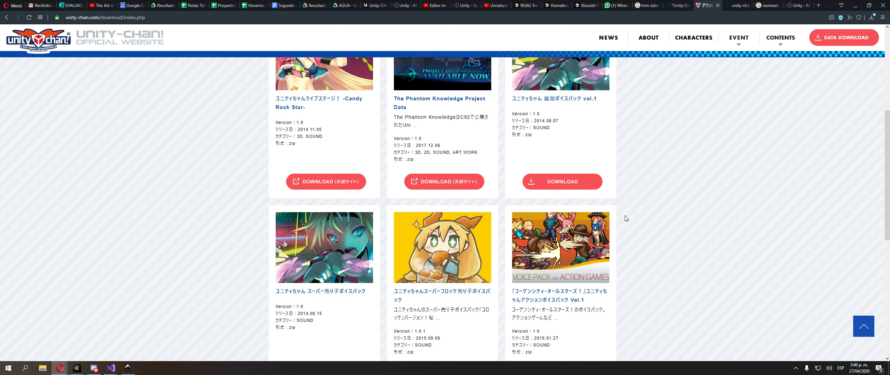
pyautogui.scroll(1, 624, 218)
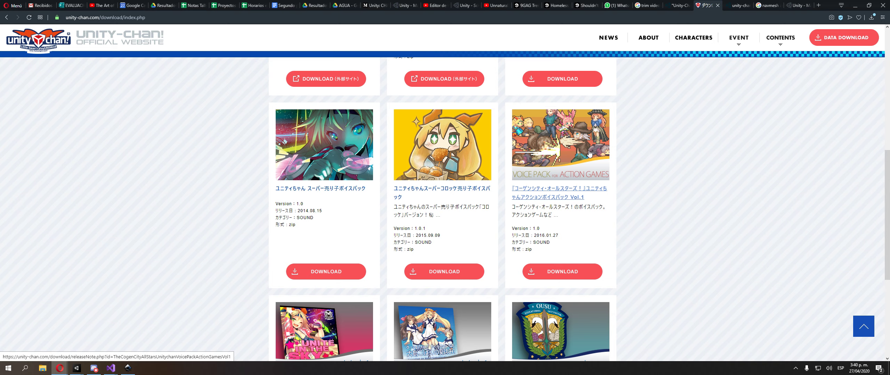
pyautogui.scroll(-5, 634, 169)
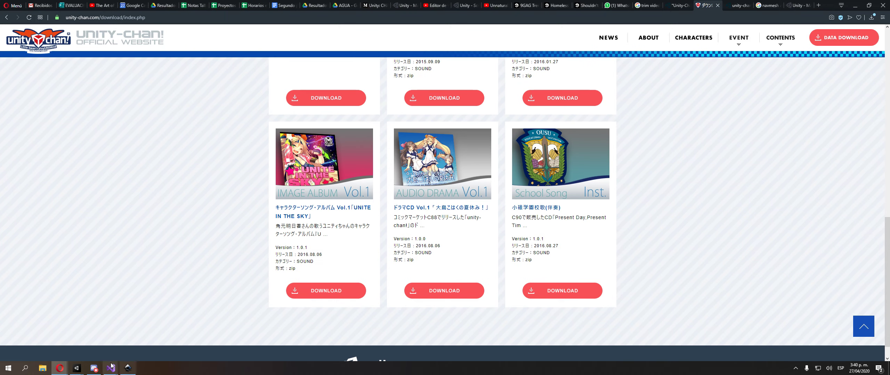
# Step: Return to Unity and switch to the Project code (Alan Turing) window in Visual Studio with TankAI.cs
pyautogui.click(85, 370)
pyautogui.click(38, 344)
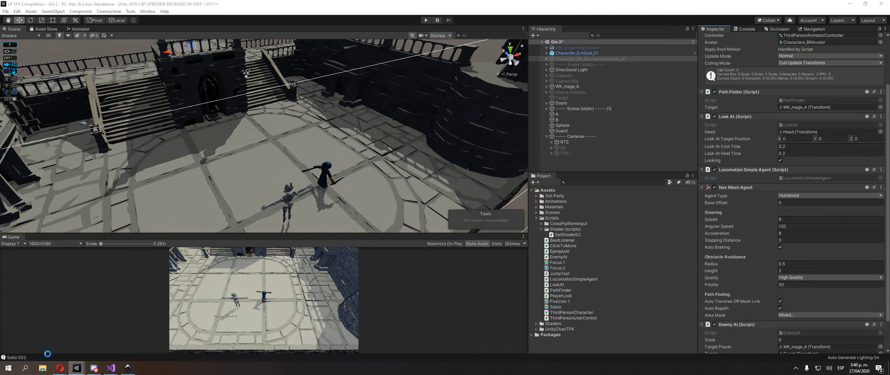
pyautogui.moveTo(109, 372)
pyautogui.moveTo(124, 360)
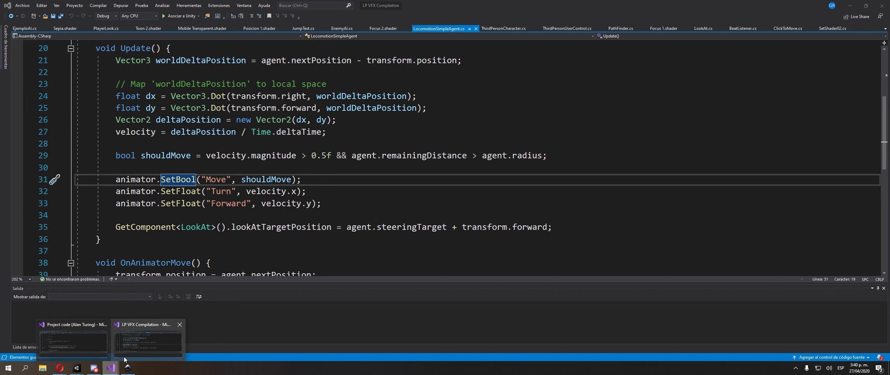
pyautogui.click(92, 345)
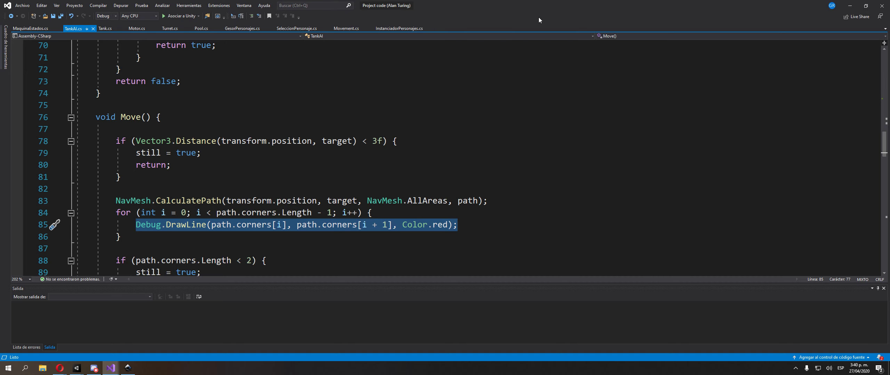
# Step: Close the Project code (Alan Turing) window and show EjemploAI.cs in the LP VFX Compilation window of Visual Studio
pyautogui.click(882, 6)
pyautogui.click(111, 369)
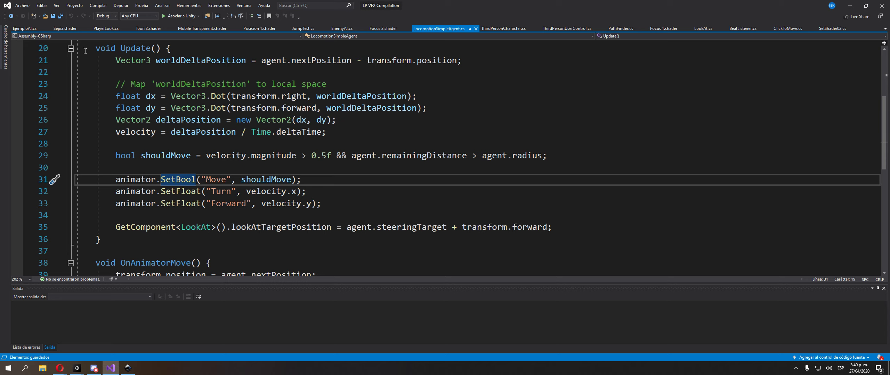
pyautogui.click(24, 29)
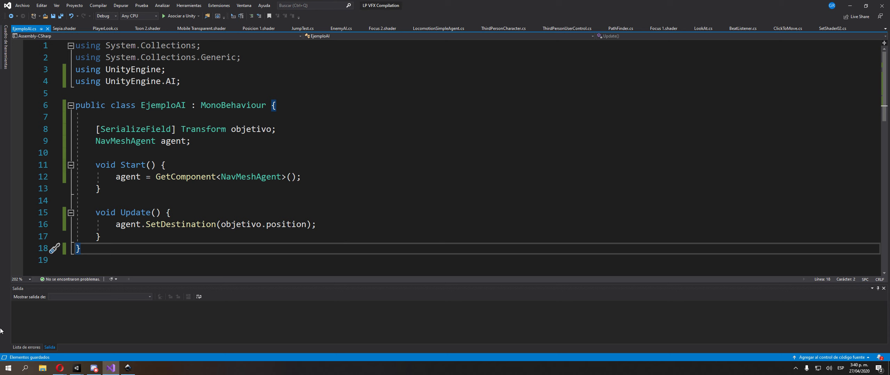
# Step: Switch to the Fundamentos de programación diagram in Opera and examine the money-handling, Perseguir/Escapar/Morir and turret state machines
pyautogui.moveTo(59, 368)
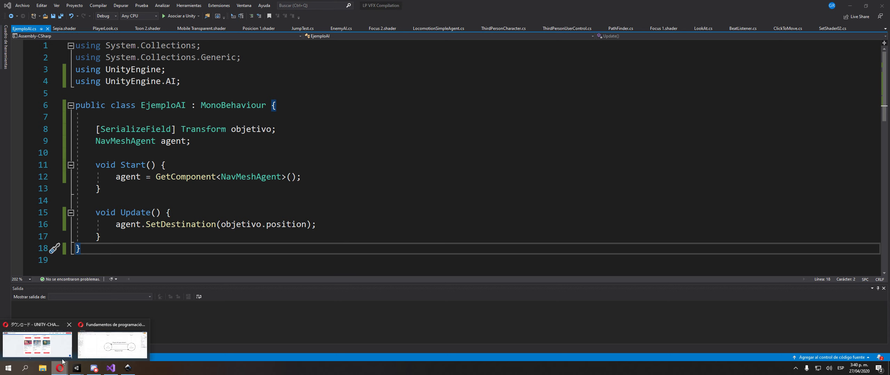
pyautogui.click(115, 344)
pyautogui.keyDown('ctrl'); pyautogui.scroll(-2, 254, 209); pyautogui.keyUp('ctrl')
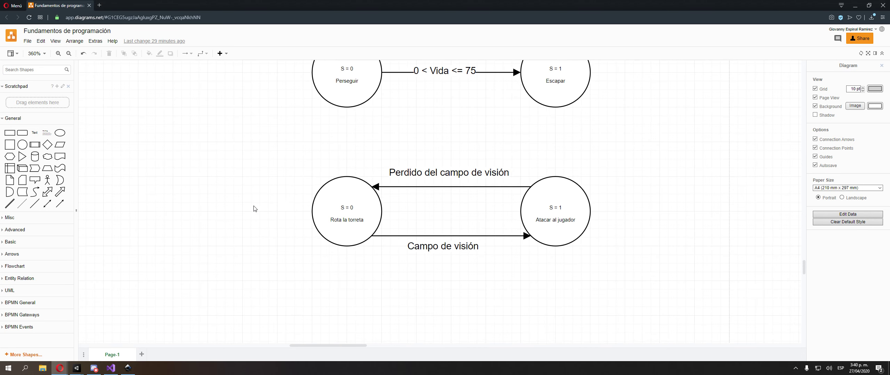
pyautogui.keyDown('ctrl'); pyautogui.scroll(-4, 379, 212); pyautogui.keyUp('ctrl')
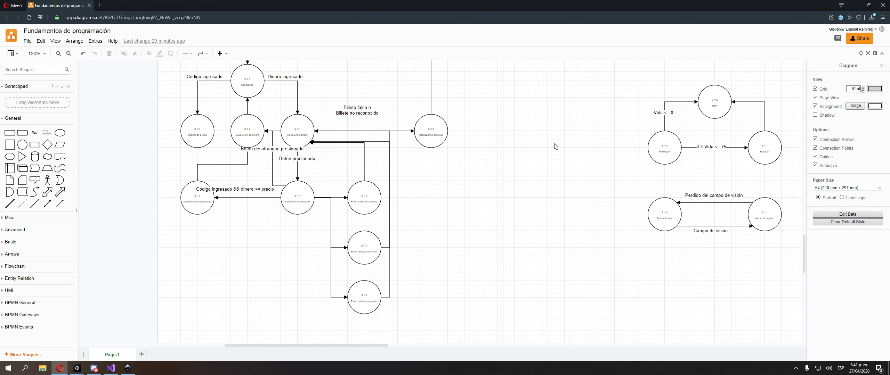
pyautogui.keyDown('ctrl'); pyautogui.scroll(1, 375, 224); pyautogui.keyUp('ctrl')
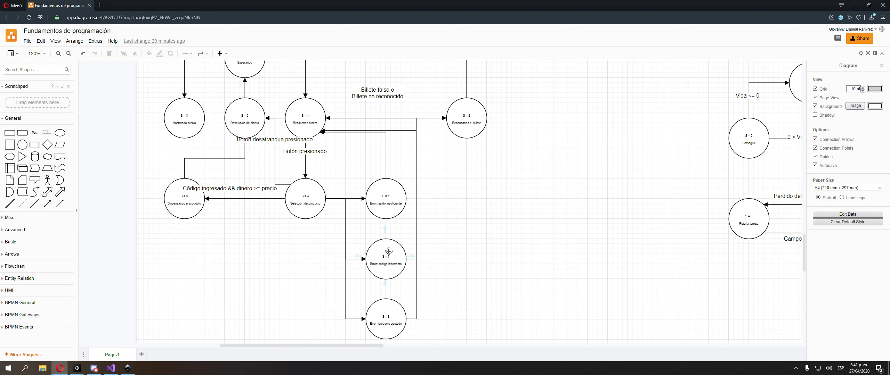
pyautogui.keyDown('ctrl'); pyautogui.scroll(-1, 388, 251); pyautogui.keyUp('ctrl')
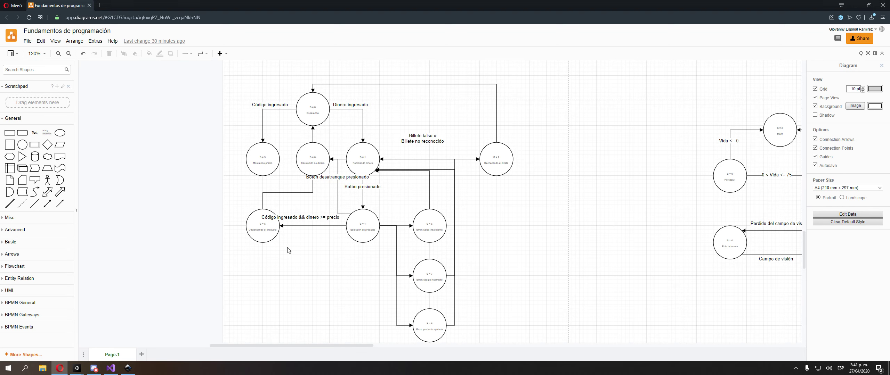
pyautogui.moveTo(411, 240); pyautogui.dragTo(311, 226, button='middle')
pyautogui.moveTo(492, 201); pyautogui.dragTo(390, 202, button='middle')
pyautogui.keyDown('ctrl'); pyautogui.scroll(1, 600, 190); pyautogui.keyUp('ctrl')
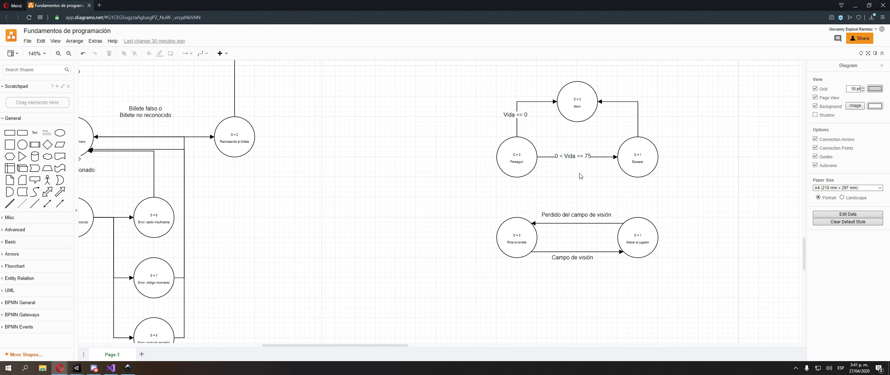
pyautogui.keyDown('ctrl'); pyautogui.scroll(-2, 586, 161); pyautogui.keyUp('ctrl')
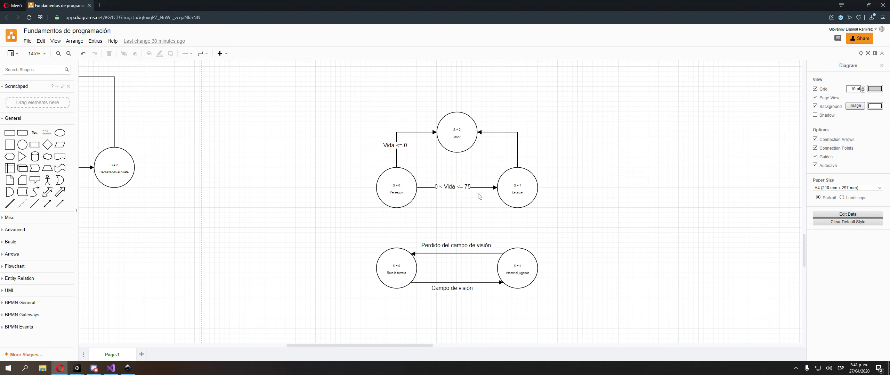
pyautogui.keyDown('ctrl'); pyautogui.scroll(-4, 516, 195); pyautogui.keyUp('ctrl')
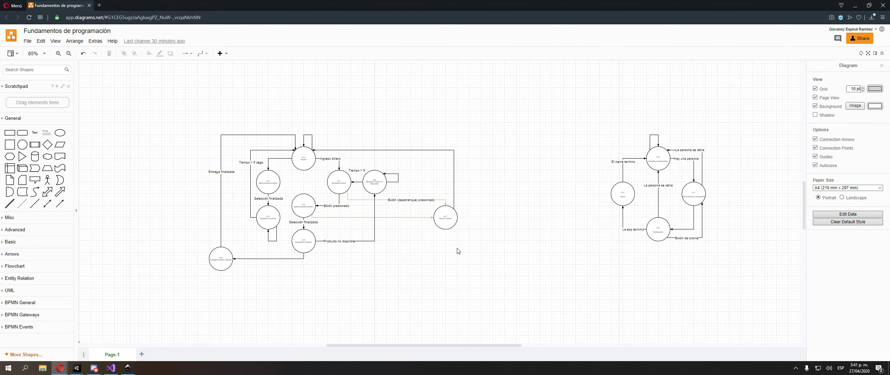
# Step: Examine the four-state participant diagram, from Invitando a participantes through Instrucciones and Participación to Cierre
pyautogui.keyDown('ctrl'); pyautogui.scroll(4, 461, 248); pyautogui.keyUp('ctrl')
pyautogui.keyDown('ctrl'); pyautogui.scroll(3, 364, 239); pyautogui.keyUp('ctrl')
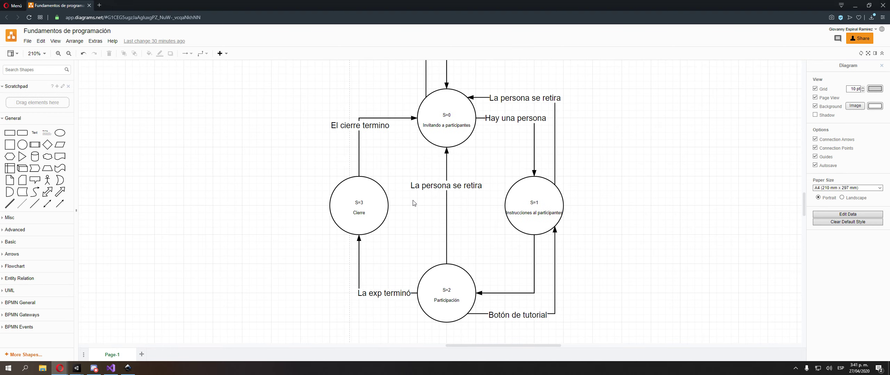
pyautogui.keyDown('ctrl'); pyautogui.scroll(2, 385, 208); pyautogui.keyUp('ctrl')
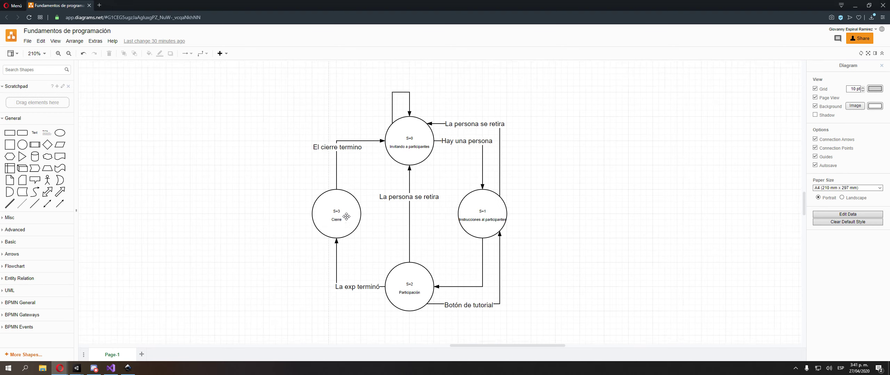
pyautogui.click(406, 140)
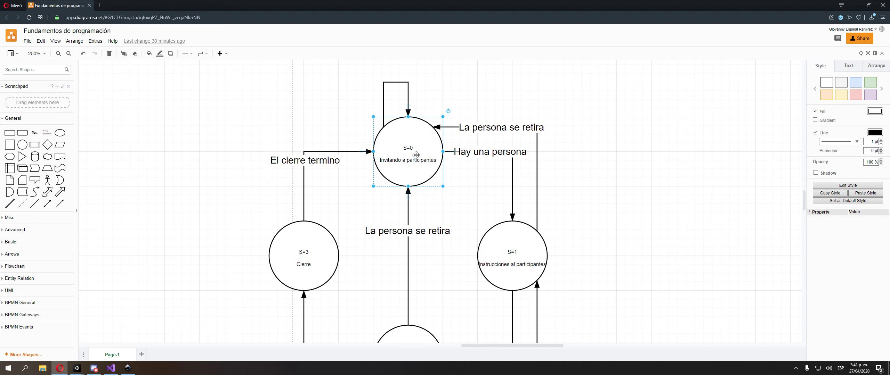
pyautogui.moveTo(413, 167); pyautogui.dragTo(365, 140, button='middle')
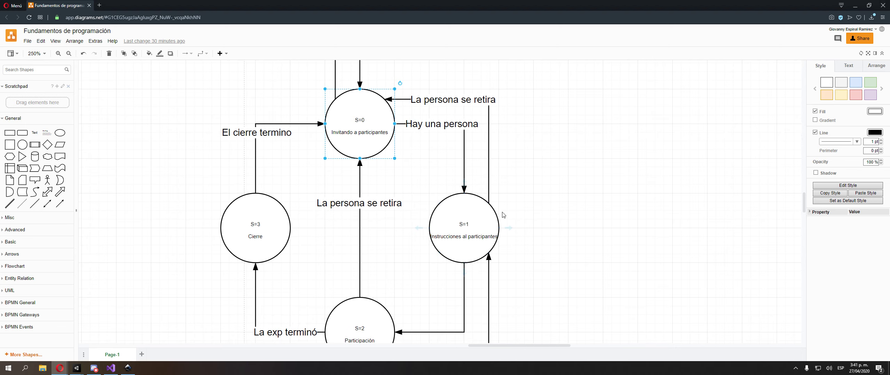
pyautogui.scroll(-3, 450, 218)
pyautogui.hscroll(-3, 482, 246)
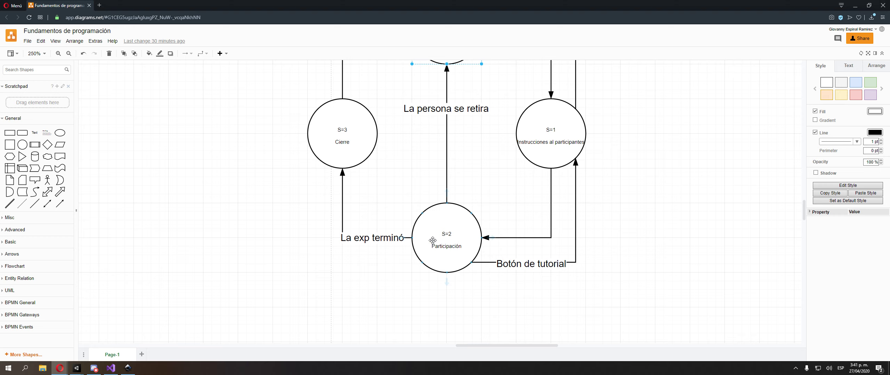
pyautogui.scroll(1, 447, 217)
pyautogui.hscroll(-1, 447, 217)
pyautogui.scroll(1, 447, 217)
pyautogui.hscroll(-2, 447, 216)
pyautogui.scroll(2, 392, 218)
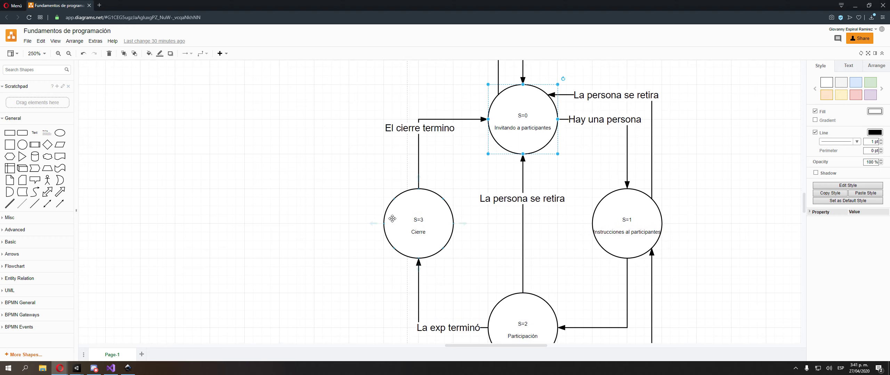
# Step: Examine the transitions labelled Hay una persona, La persona se retira and Botón de tutorial between the participant states
pyautogui.click(558, 189)
pyautogui.keyDown('ctrl'); pyautogui.scroll(2, 500, 191); pyautogui.keyUp('ctrl')
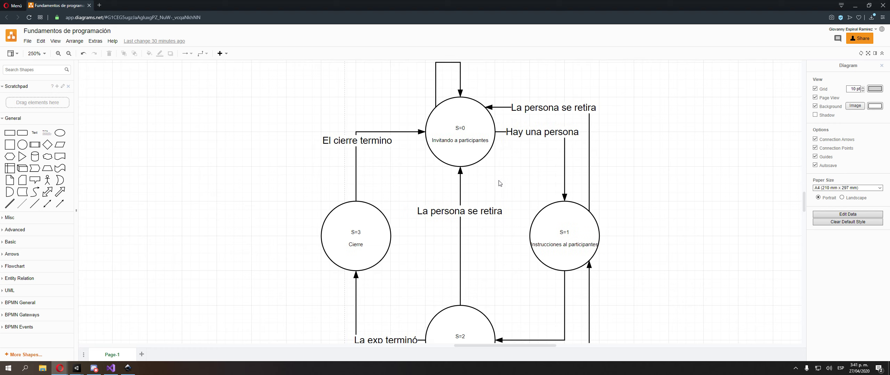
pyautogui.click(604, 236)
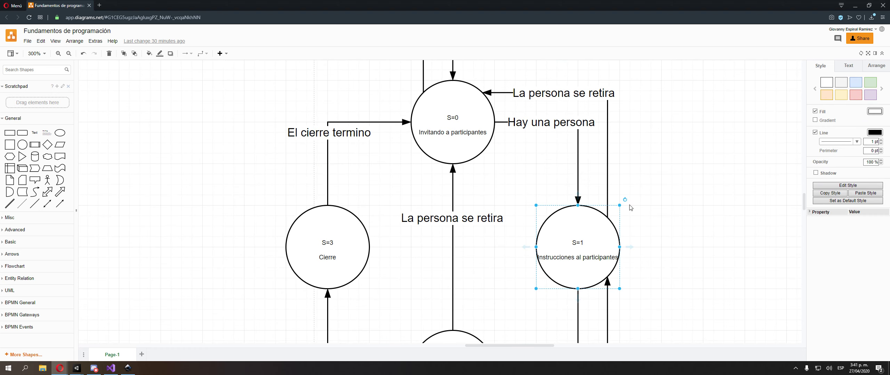
pyautogui.scroll(1, 614, 253)
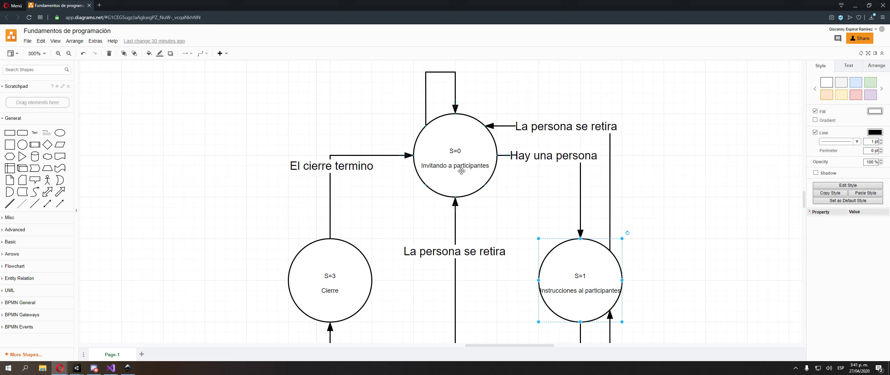
pyautogui.scroll(-2, 462, 171)
pyautogui.click(520, 206)
pyautogui.scroll(-2, 520, 207)
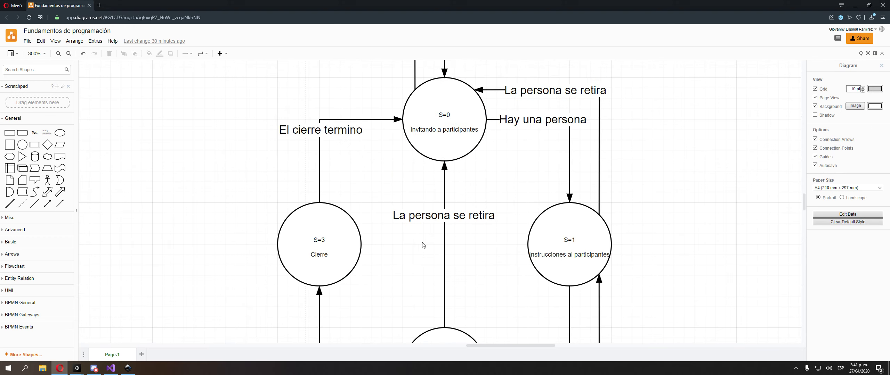
pyautogui.scroll(-3, 397, 215)
pyautogui.scroll(-1, 431, 248)
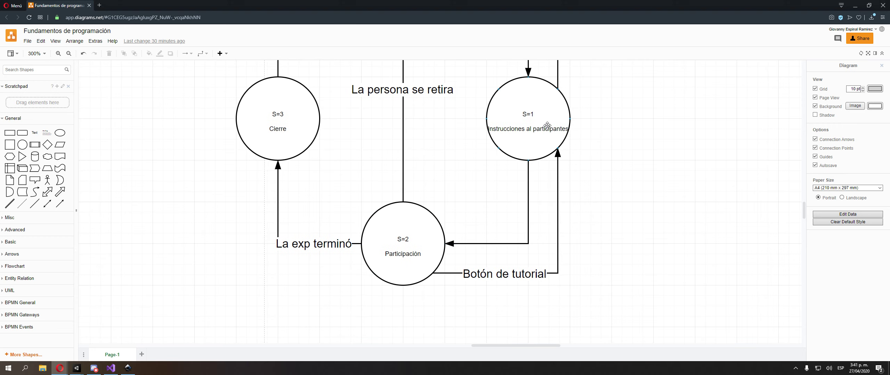
# Step: Examine the minion state machine with its Siguiendo una ruta, Atacando minion enemigo and Atacando jugador enemigo states
pyautogui.scroll(1, 532, 175)
pyautogui.keyDown('ctrl'); pyautogui.scroll(-2, 485, 207); pyautogui.keyUp('ctrl')
pyautogui.keyDown('ctrl'); pyautogui.scroll(-5, 486, 208); pyautogui.keyUp('ctrl')
pyautogui.keyDown('ctrl'); pyautogui.scroll(2, 369, 202); pyautogui.keyUp('ctrl')
pyautogui.keyDown('ctrl'); pyautogui.scroll(-5, 307, 190); pyautogui.keyUp('ctrl')
pyautogui.moveTo(294, 191); pyautogui.dragTo(466, 289, button='right')
pyautogui.keyDown('ctrl'); pyautogui.scroll(4, 277, 119); pyautogui.keyUp('ctrl')
pyautogui.moveTo(277, 130); pyautogui.dragTo(407, 162, button='right')
pyautogui.keyDown('ctrl'); pyautogui.scroll(1, 377, 173); pyautogui.keyUp('ctrl')
pyautogui.hscroll(-5, 319, 211)
pyautogui.keyDown('ctrl'); pyautogui.scroll(4, 314, 187); pyautogui.keyUp('ctrl')
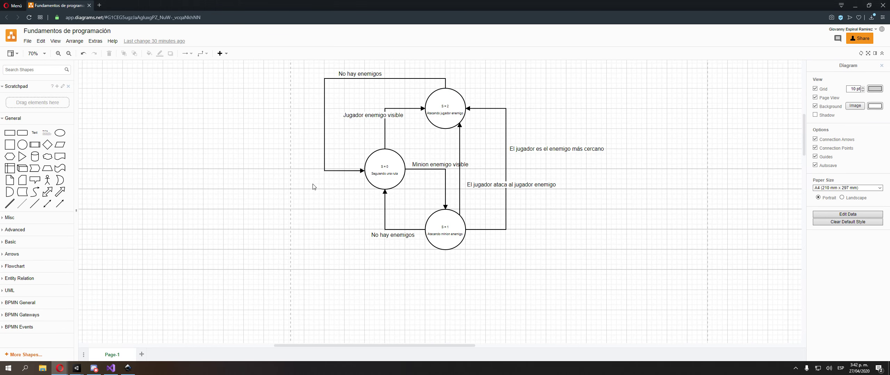
# Step: Look over the remaining state machines and flowcharts across the whole Fundamentos de programación page
pyautogui.keyDown('ctrl'); pyautogui.scroll(-6, 314, 187); pyautogui.keyUp('ctrl')
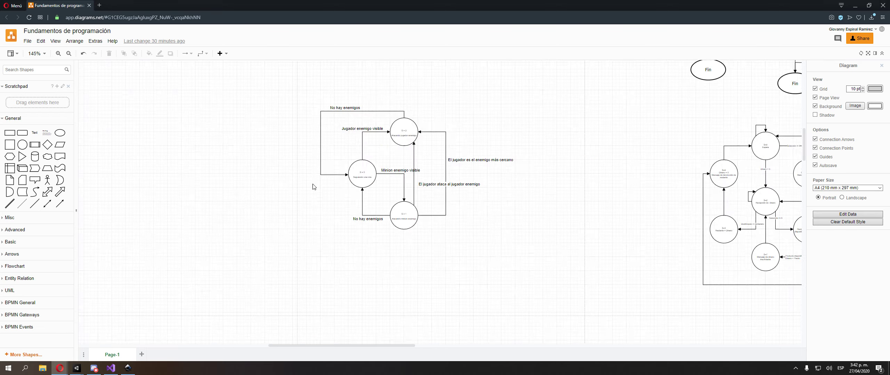
pyautogui.moveTo(552, 271); pyautogui.dragTo(417, 101, button='right')
pyautogui.moveTo(342, 213); pyautogui.dragTo(471, 120, button='right')
pyautogui.keyDown('ctrl'); pyautogui.scroll(4, 394, 239); pyautogui.keyUp('ctrl')
pyautogui.keyDown('ctrl'); pyautogui.scroll(-4, 393, 239); pyautogui.keyUp('ctrl')
pyautogui.moveTo(309, 107); pyautogui.dragTo(288, 266, button='right')
pyautogui.moveTo(483, 156); pyautogui.dragTo(291, 226, button='right')
pyautogui.keyDown('ctrl'); pyautogui.scroll(-3, 291, 226); pyautogui.keyUp('ctrl')
pyautogui.scroll(-3, 365, 200)
pyautogui.keyDown('ctrl'); pyautogui.scroll(-2, 365, 200); pyautogui.keyUp('ctrl')
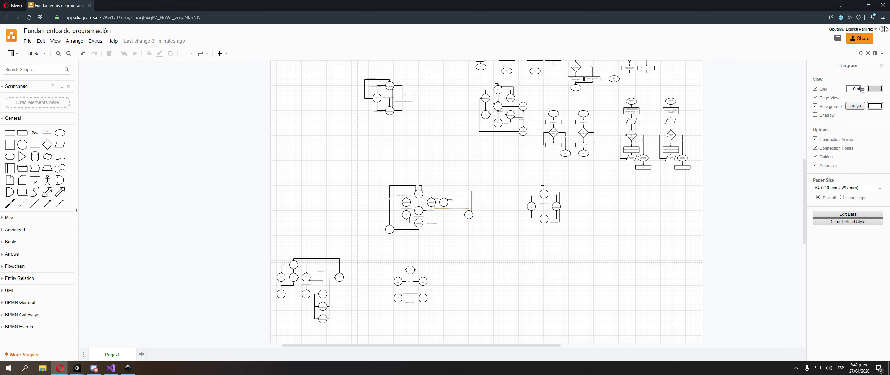
# Step: Return to the LP VFX Compilation window in Visual Studio and show EnemyAI.cs
pyautogui.click(855, 5)
pyautogui.scroll(-2, 272, 190)
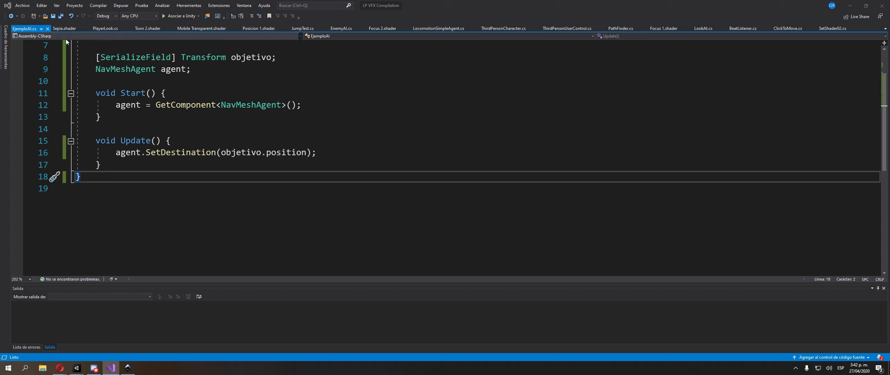
pyautogui.click(349, 24)
pyautogui.click(346, 27)
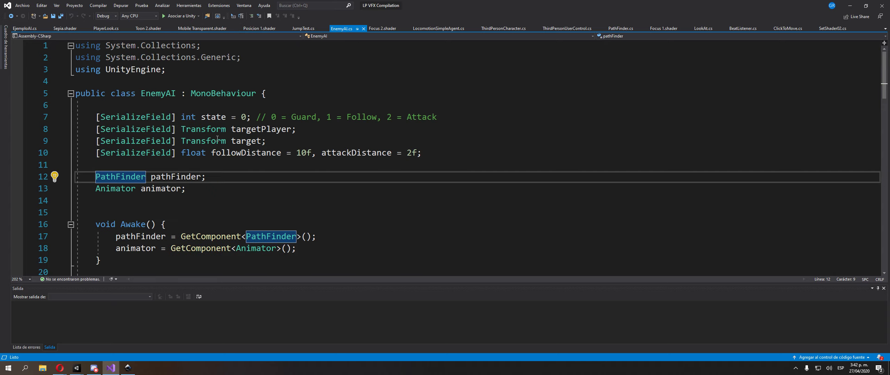
# Step: Examine how EnemyAI's Update changes between states 0, 1 and 2 by distance and sets Attack, and return to Unity
pyautogui.scroll(-6, 217, 139)
pyautogui.scroll(-6, 217, 139)
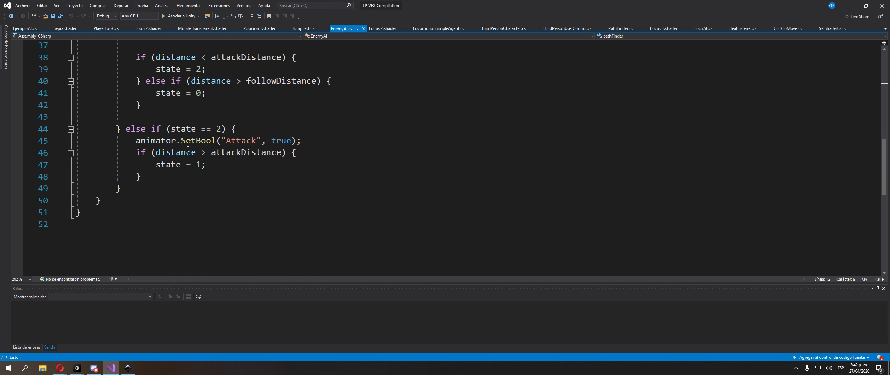
pyautogui.scroll(5, 189, 156)
pyautogui.click(196, 104)
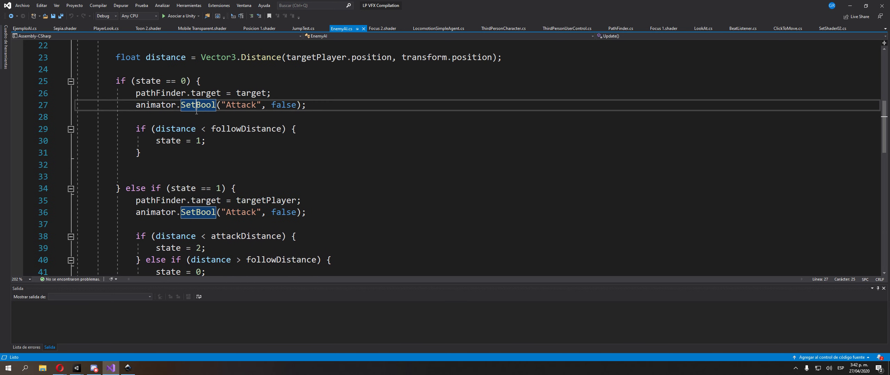
pyautogui.scroll(-1, 188, 135)
pyautogui.scroll(-2, 188, 134)
pyautogui.click(195, 114)
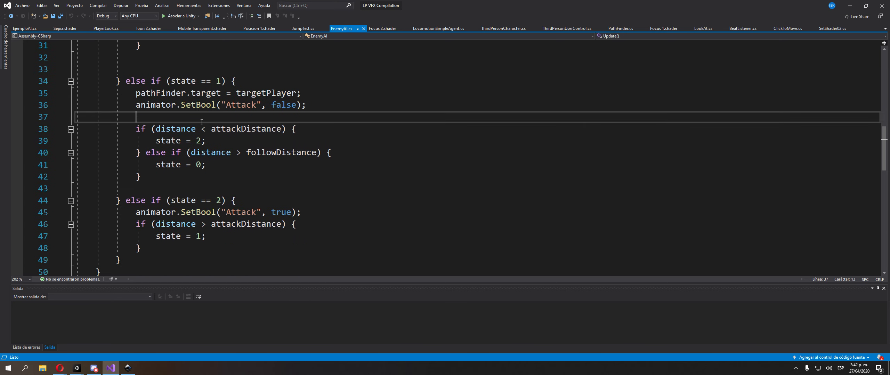
pyautogui.scroll(-2, 194, 114)
pyautogui.click(207, 167)
pyautogui.scroll(6, 206, 167)
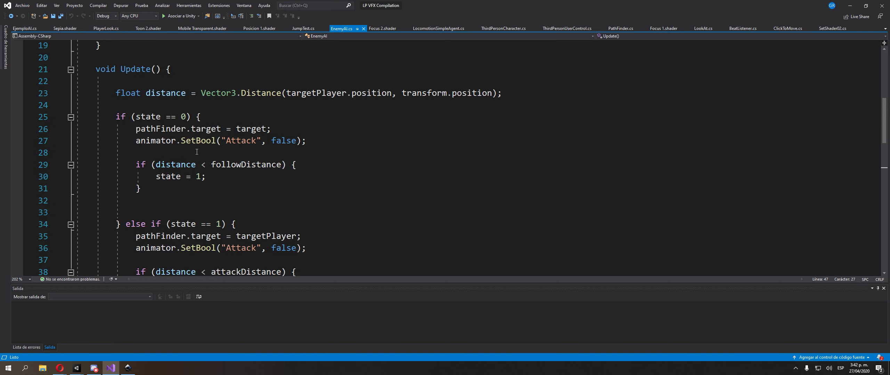
pyautogui.click(197, 141)
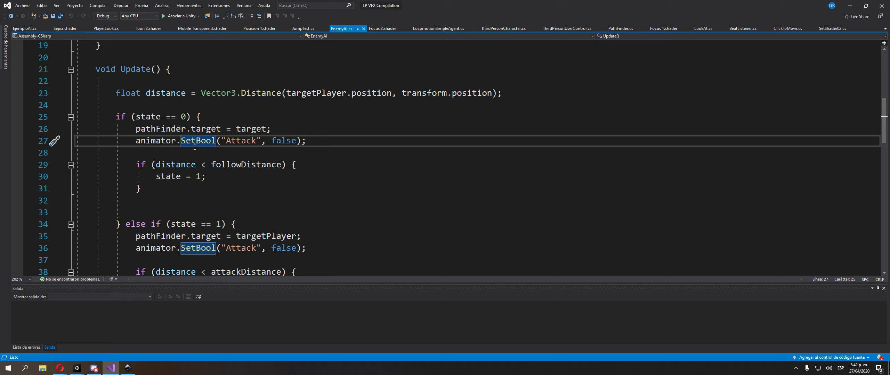
pyautogui.moveTo(194, 147)
pyautogui.click(849, 6)
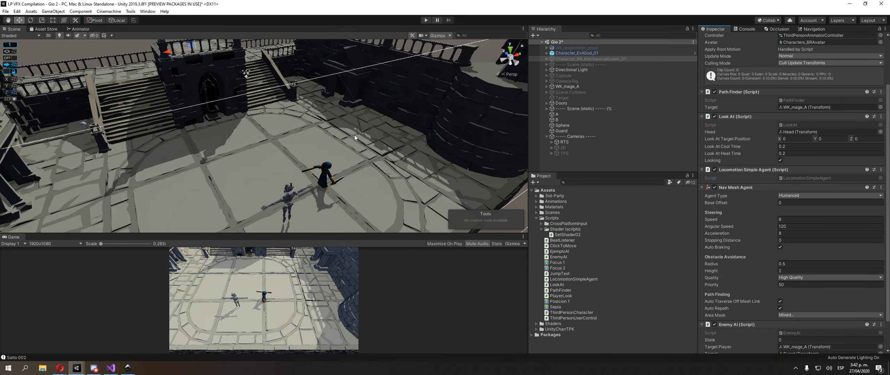